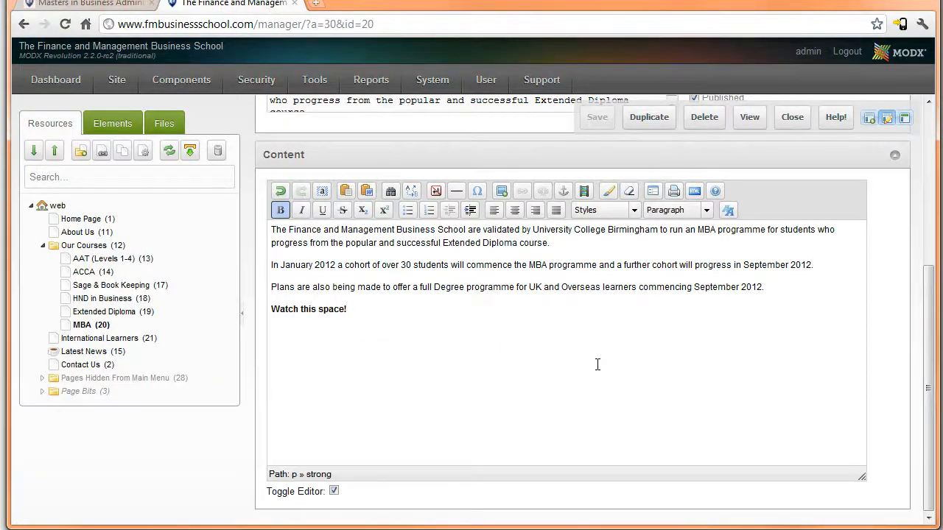
Step: Compare the MBA resource's fields in the manager with the MBA page on the live site
{"action": "scroll", "coordinate": [598, 364], "scroll_direction": "up", "scroll_amount": 5}
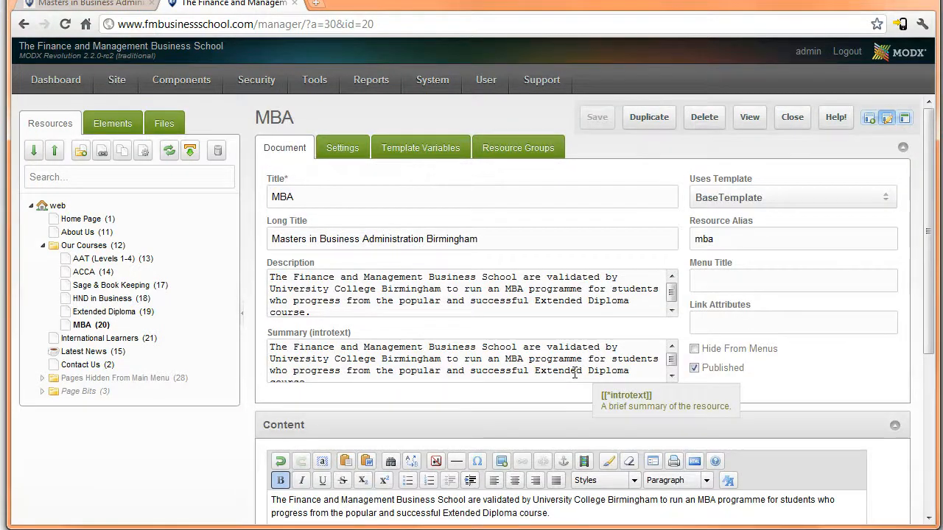
{"action": "left_click", "coordinate": [113, 6]}
{"action": "scroll", "coordinate": [322, 233], "scroll_direction": "up", "scroll_amount": 4}
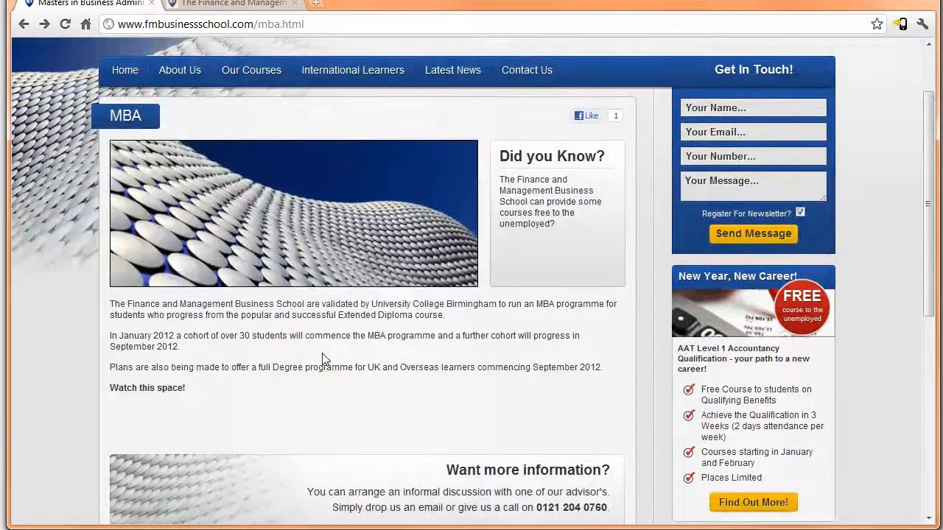
{"action": "left_click", "coordinate": [212, 6]}
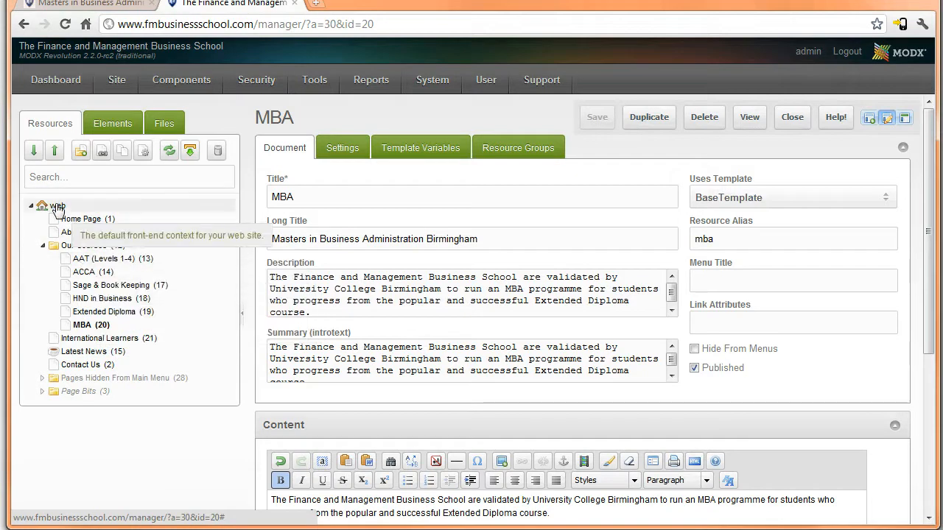
Step: Create a new document inside the Our Courses folder
{"action": "right_click", "coordinate": [86, 252]}
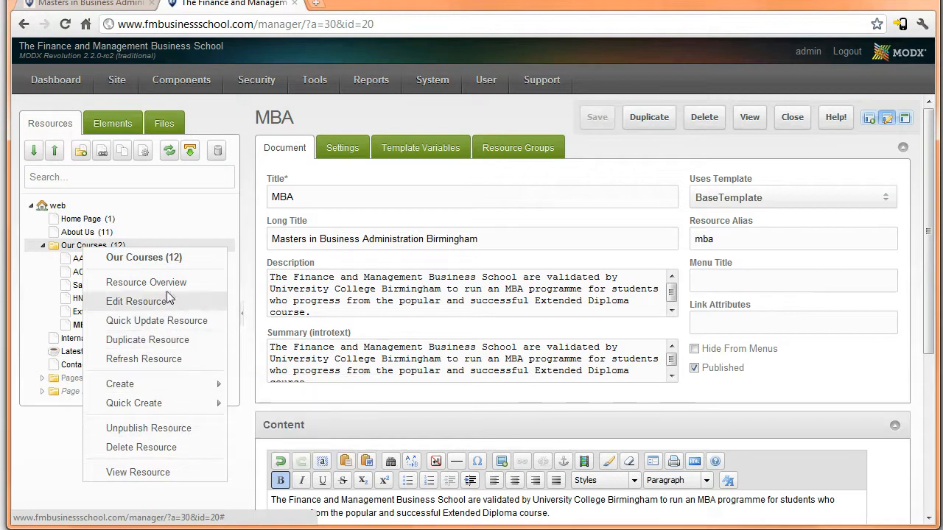
{"action": "mouse_move", "coordinate": [165, 390]}
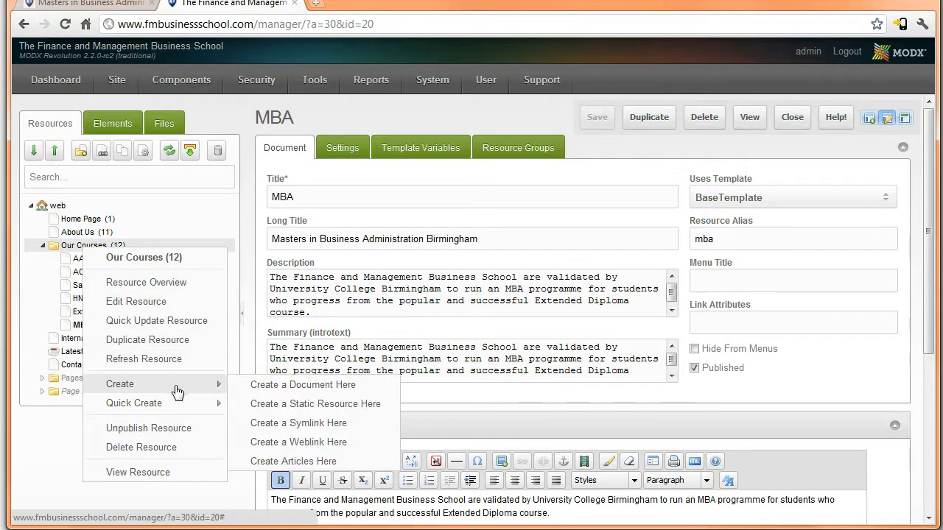
{"action": "left_click", "coordinate": [255, 387]}
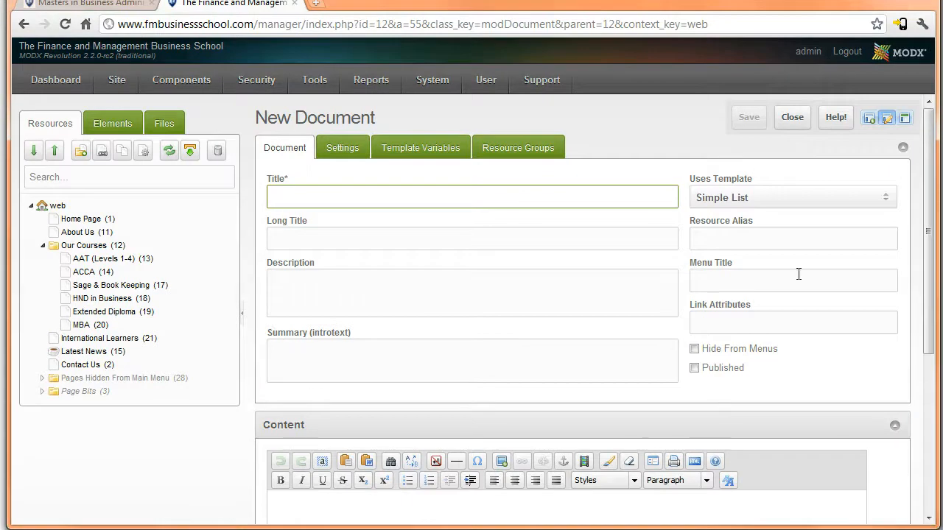
Step: Set the new document's template to BaseTemplate and accept the template change
{"action": "left_click", "coordinate": [729, 198]}
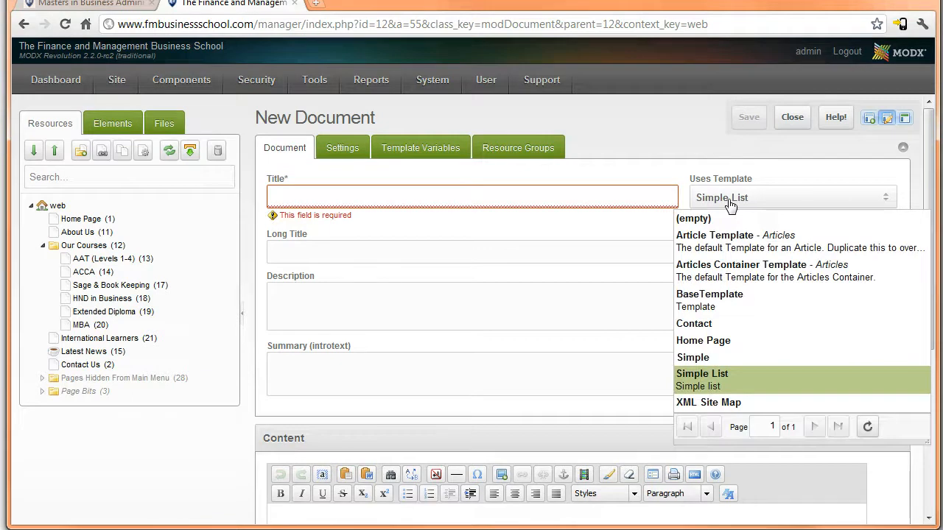
{"action": "left_click", "coordinate": [729, 199]}
{"action": "left_click", "coordinate": [92, 5]}
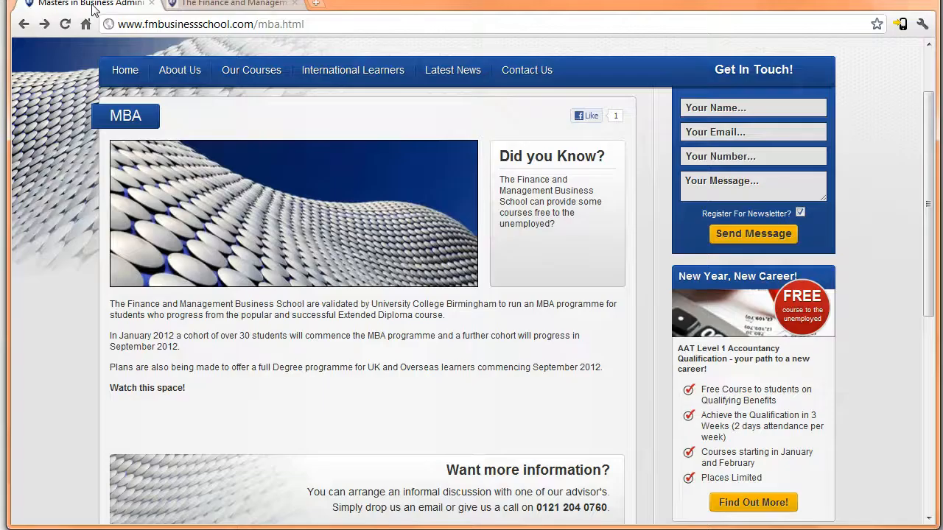
{"action": "left_click", "coordinate": [236, 4]}
{"action": "left_click", "coordinate": [841, 202]}
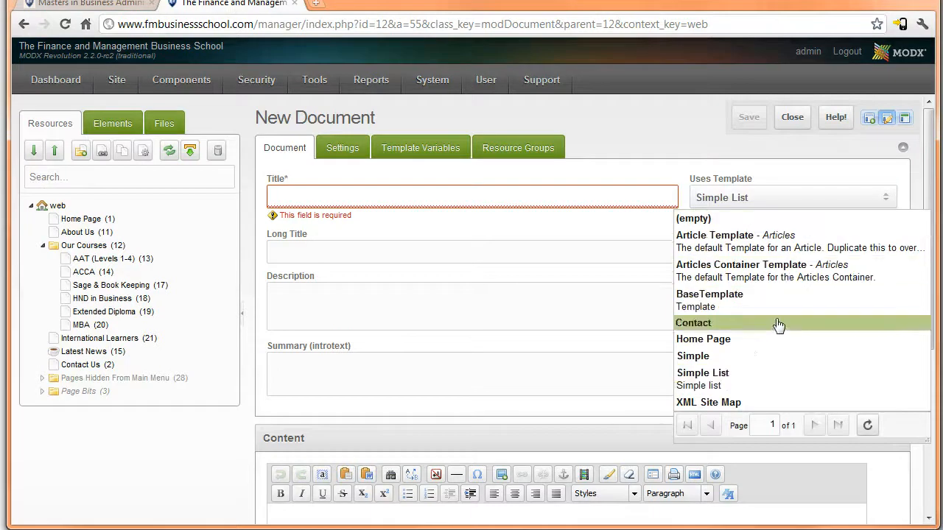
{"action": "left_click", "coordinate": [747, 301]}
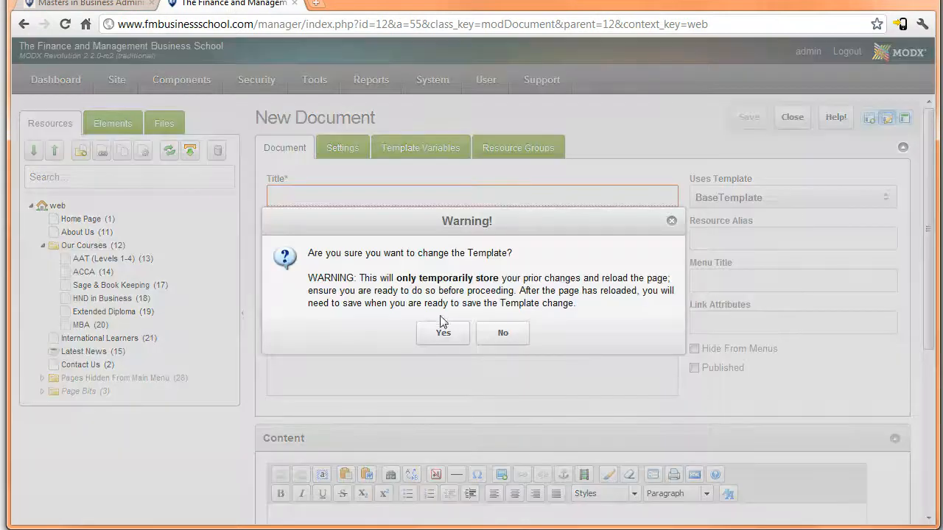
{"action": "left_click", "coordinate": [442, 335]}
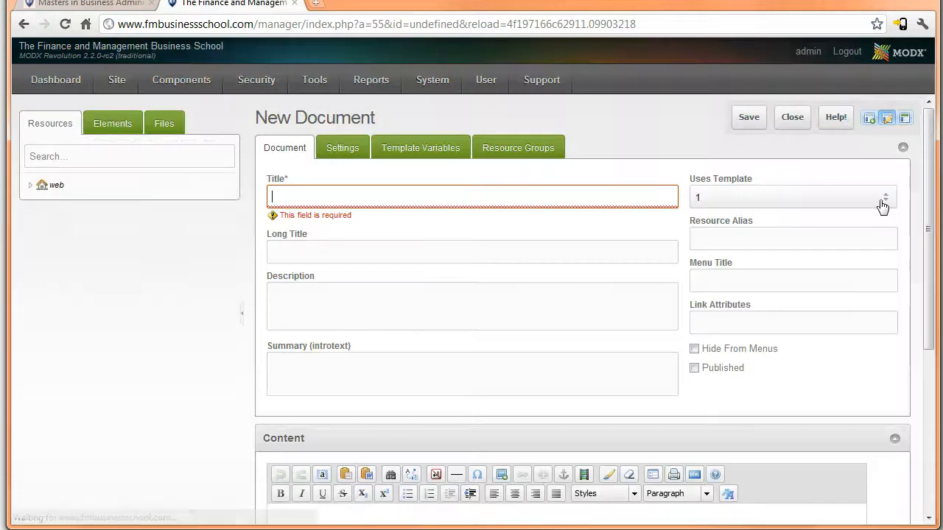
Step: Review the available templates and look at the live MBA page for reference
{"action": "left_click", "coordinate": [793, 206]}
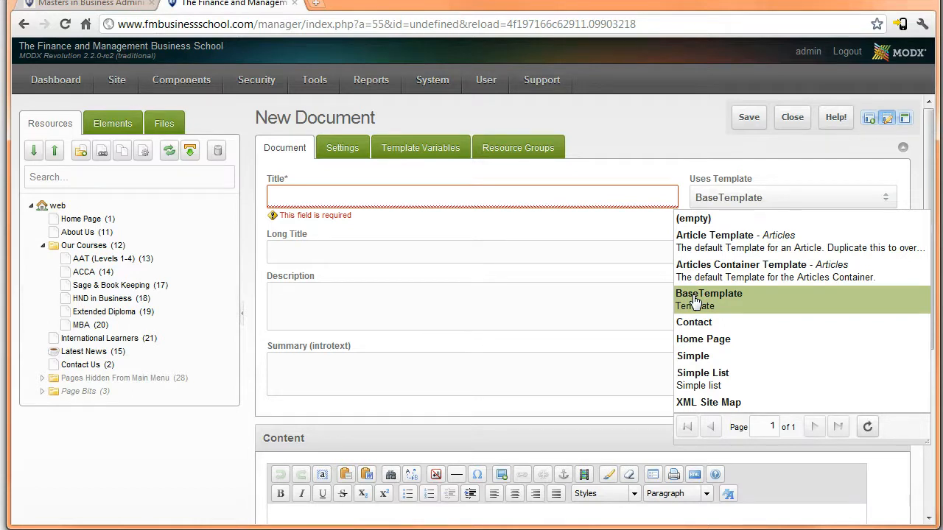
{"action": "left_click", "coordinate": [650, 165]}
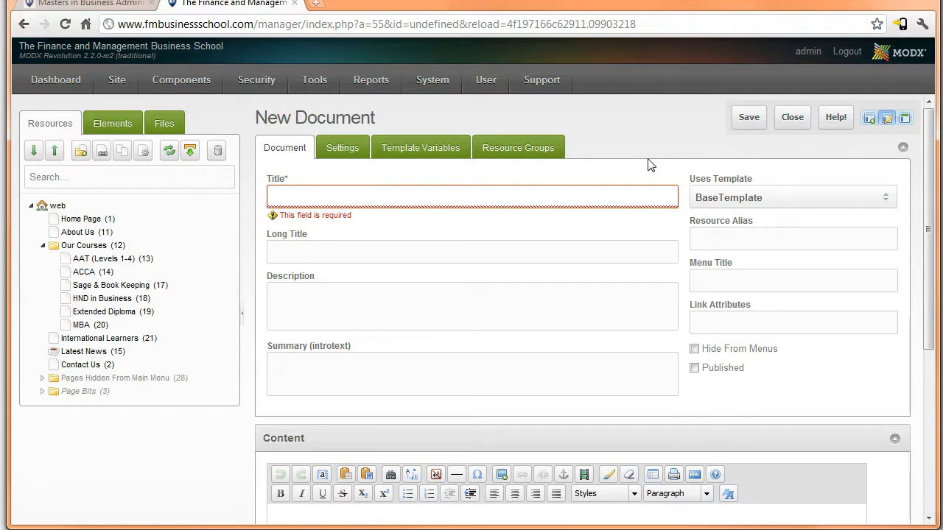
{"action": "left_click", "coordinate": [96, 4]}
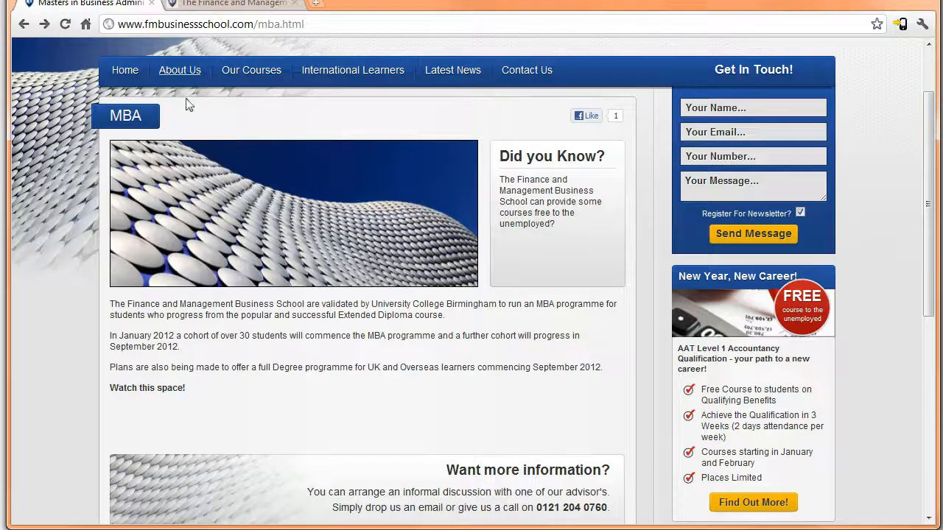
{"action": "left_click", "coordinate": [229, 3]}
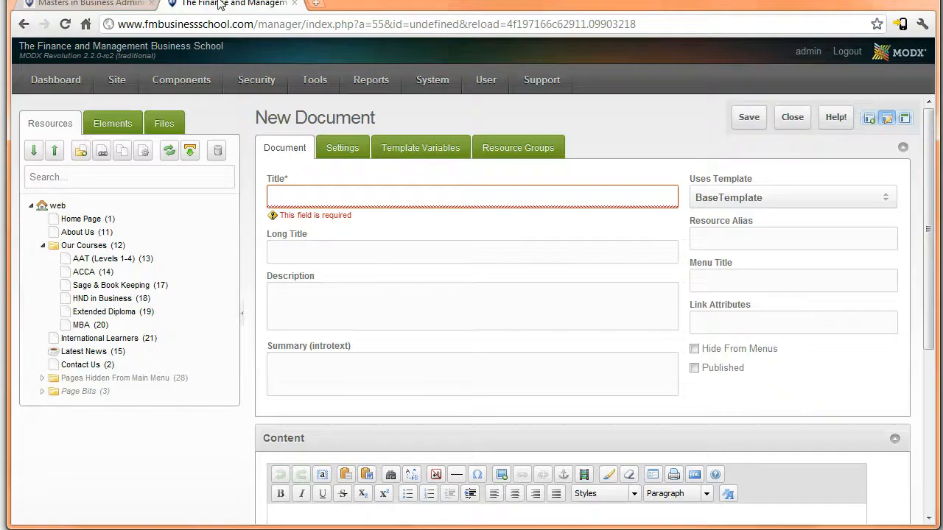
Step: Fill in the document with title "test", long title "dfg", description "dfgd", summary "fgdfg" and content "dfg"
{"action": "left_click", "coordinate": [412, 192]}
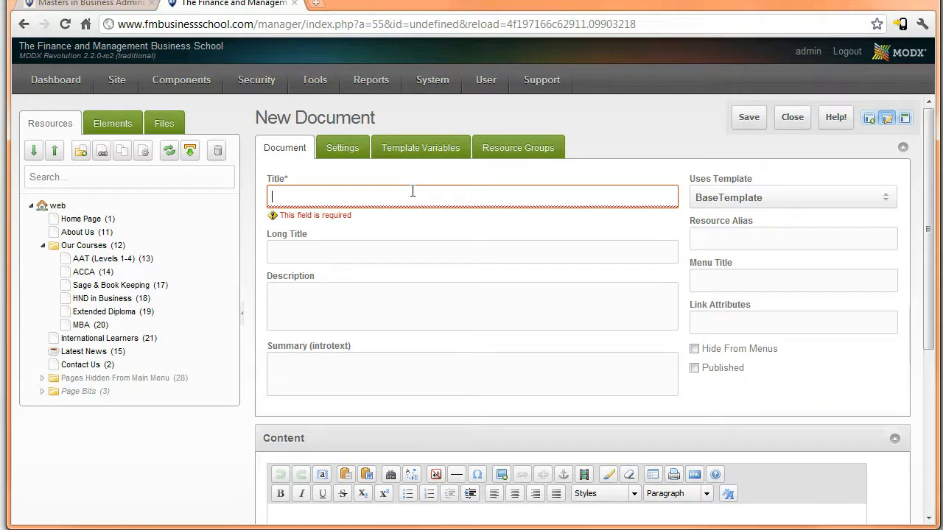
{"action": "type", "text": "test"}
{"action": "left_click", "coordinate": [379, 240]}
{"action": "type", "text": "dfg"}
{"action": "left_click", "coordinate": [349, 287]}
{"action": "type", "text": "dfgd"}
{"action": "left_click", "coordinate": [343, 346]}
{"action": "type", "text": "fg"}
{"action": "left_click", "coordinate": [433, 503]}
{"action": "type", "text": "dfg"}
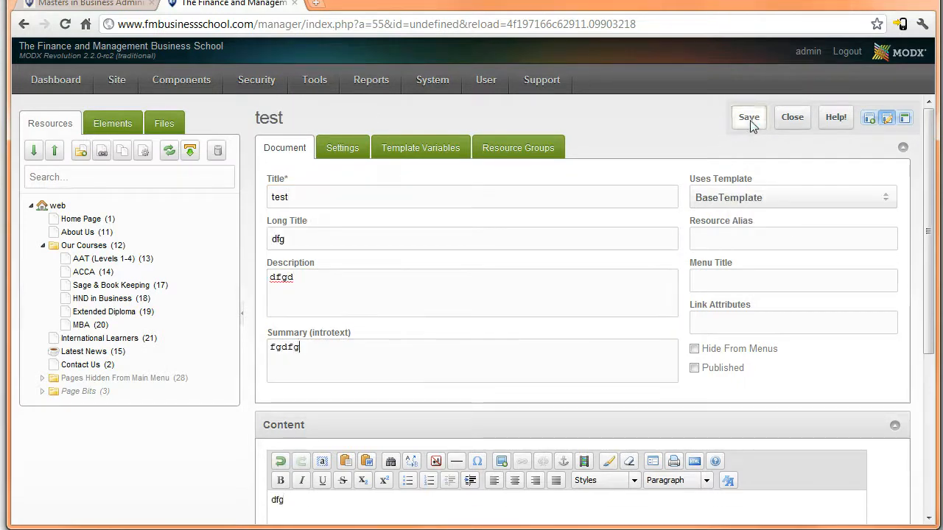
Step: Save the test document, mark it as published and save it again
{"action": "left_click", "coordinate": [748, 117]}
{"action": "mouse_move", "coordinate": [424, 90]}
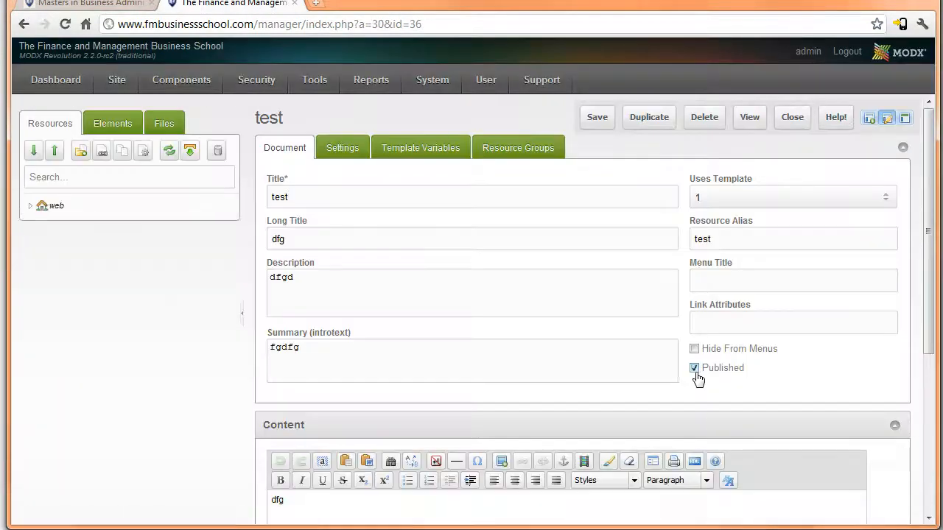
{"action": "left_click", "coordinate": [596, 124]}
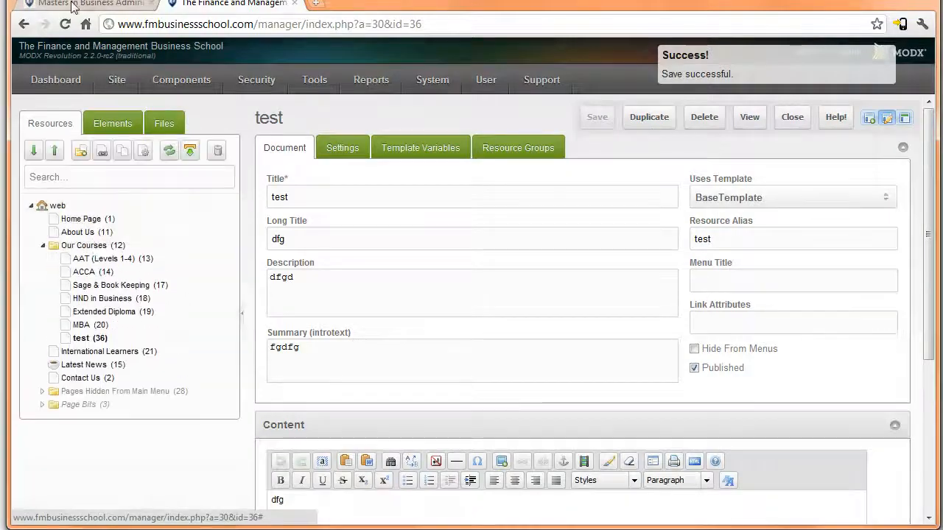
Step: Reload the live site and view the test page listed under Our Courses
{"action": "left_click", "coordinate": [87, 4]}
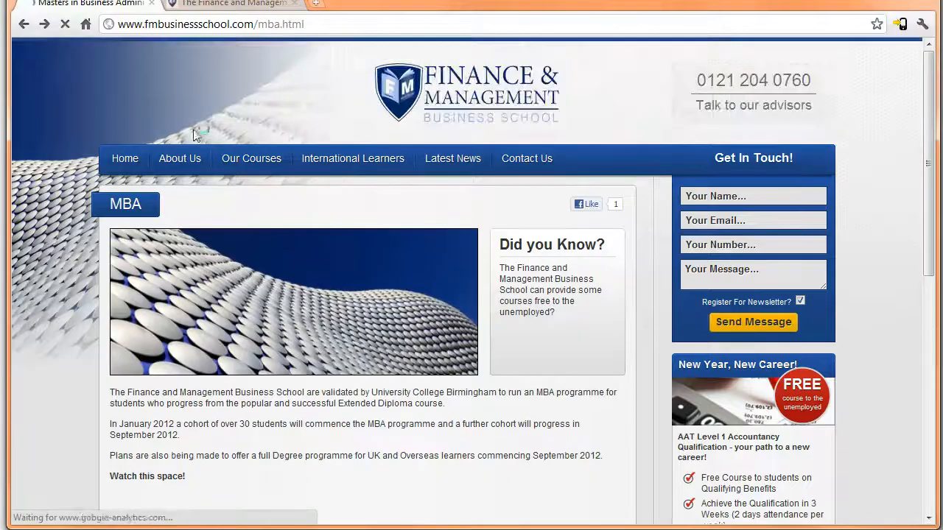
{"action": "mouse_move", "coordinate": [251, 158]}
{"action": "left_click_drag", "start_coordinate": [234, 308], "coordinate": [248, 325]}
{"action": "left_click", "coordinate": [248, 325]}
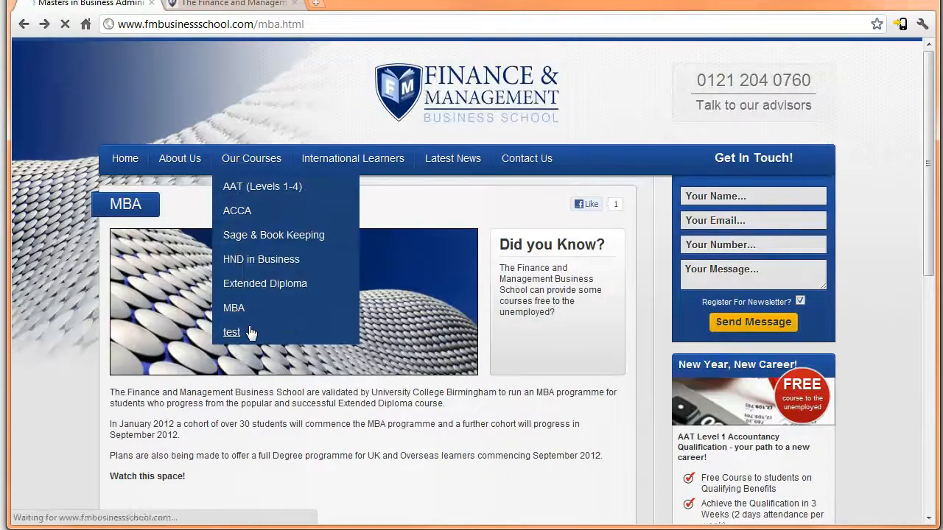
{"action": "scroll", "coordinate": [219, 354], "scroll_direction": "down", "scroll_amount": 3}
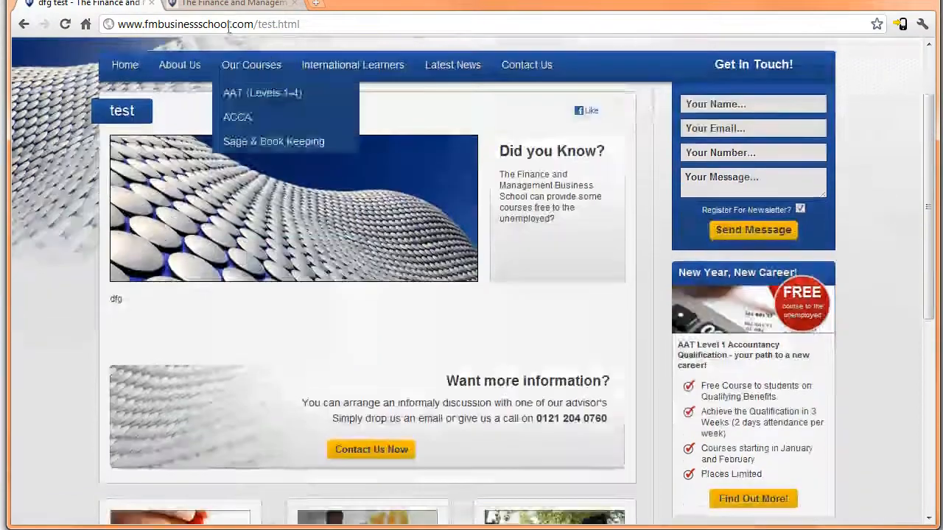
Step: Change the test document's template to Contact, accept the template change and save the document
{"action": "left_click", "coordinate": [228, 4]}
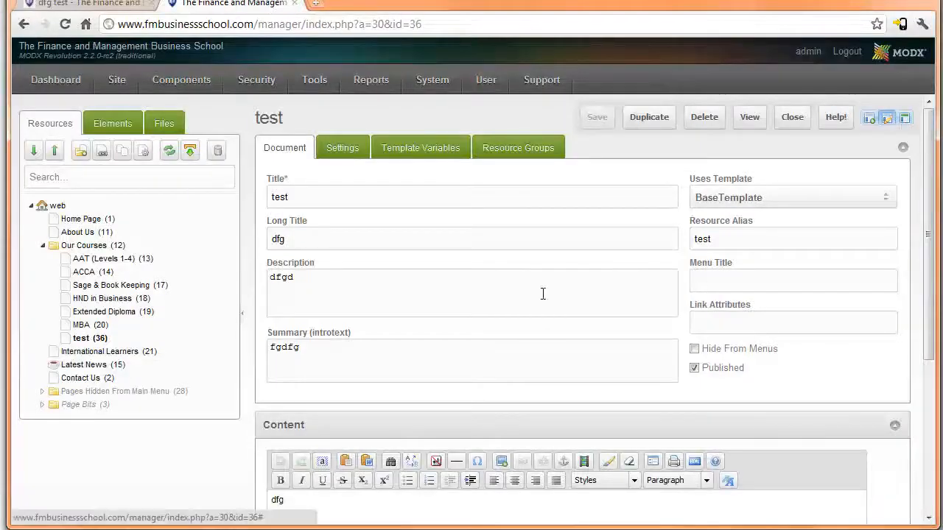
{"action": "left_click", "coordinate": [888, 201]}
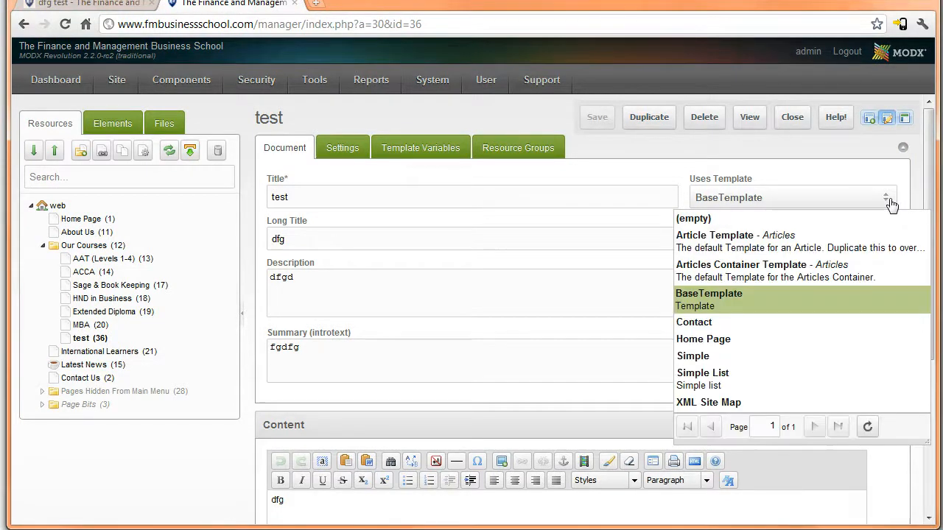
{"action": "left_click", "coordinate": [733, 328]}
{"action": "left_click", "coordinate": [441, 333]}
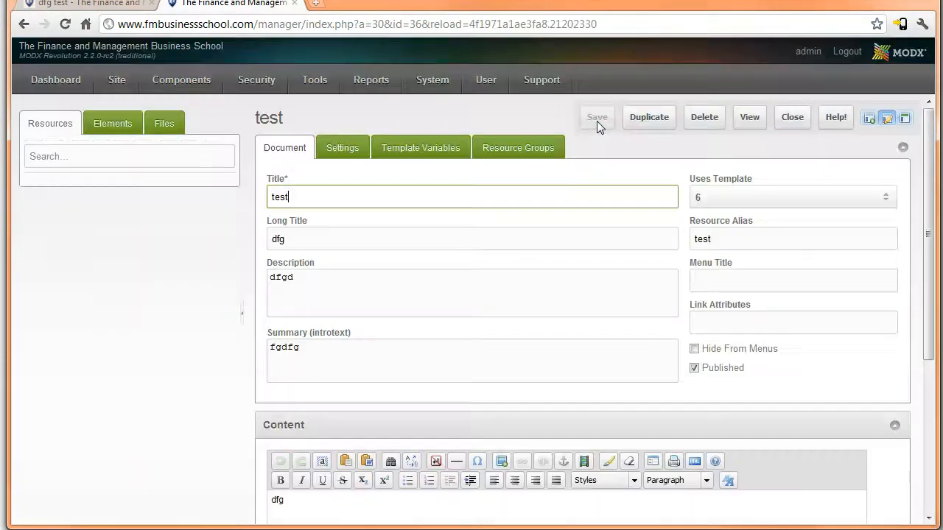
{"action": "left_click", "coordinate": [118, 4]}
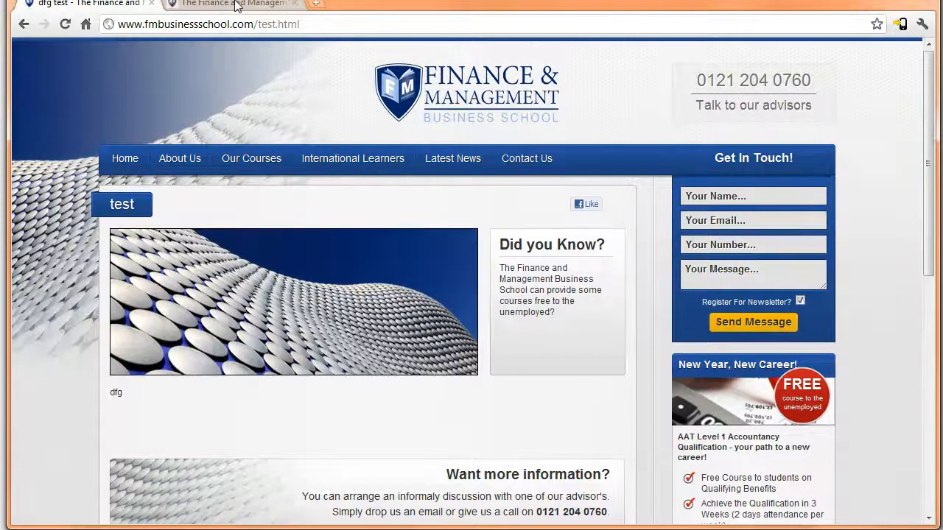
{"action": "left_click", "coordinate": [229, 6]}
{"action": "left_click", "coordinate": [434, 500]}
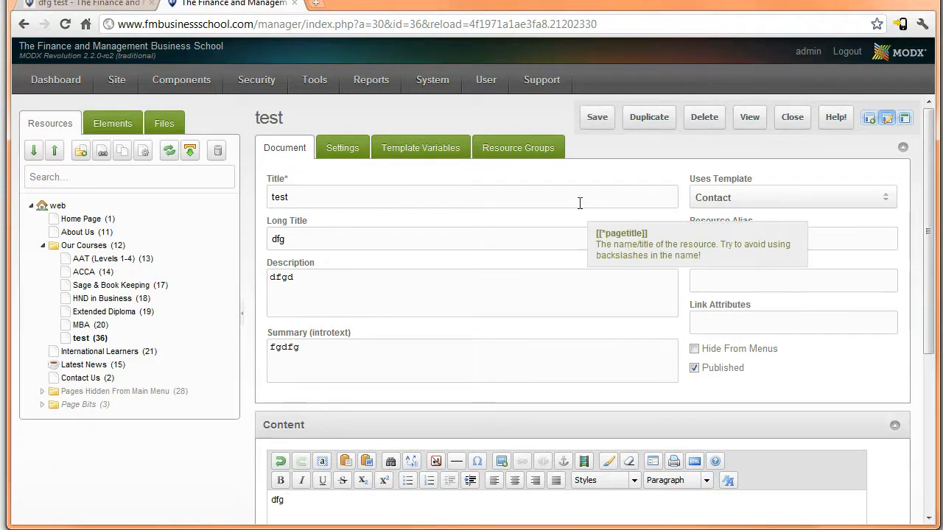
{"action": "left_click", "coordinate": [596, 118]}
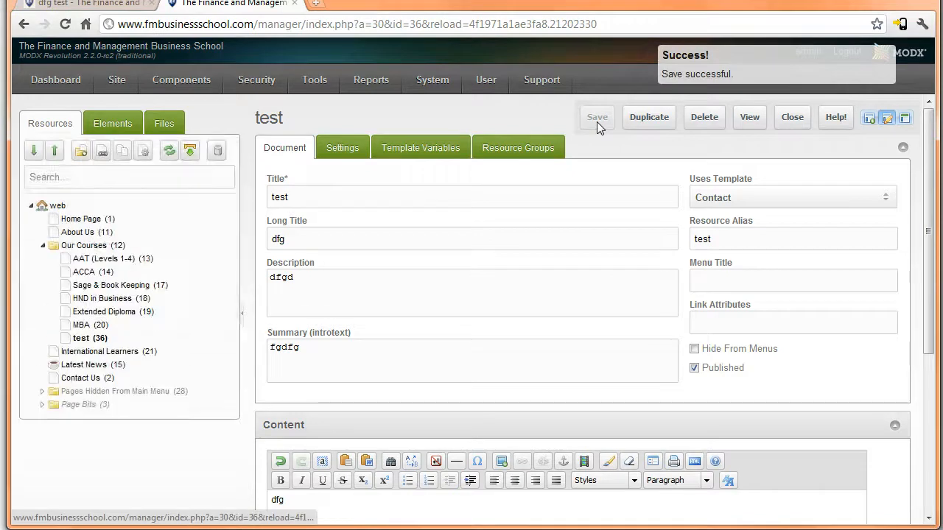
Step: Reload the live test page and reopen the test document to check which template each one uses
{"action": "left_click", "coordinate": [110, 6]}
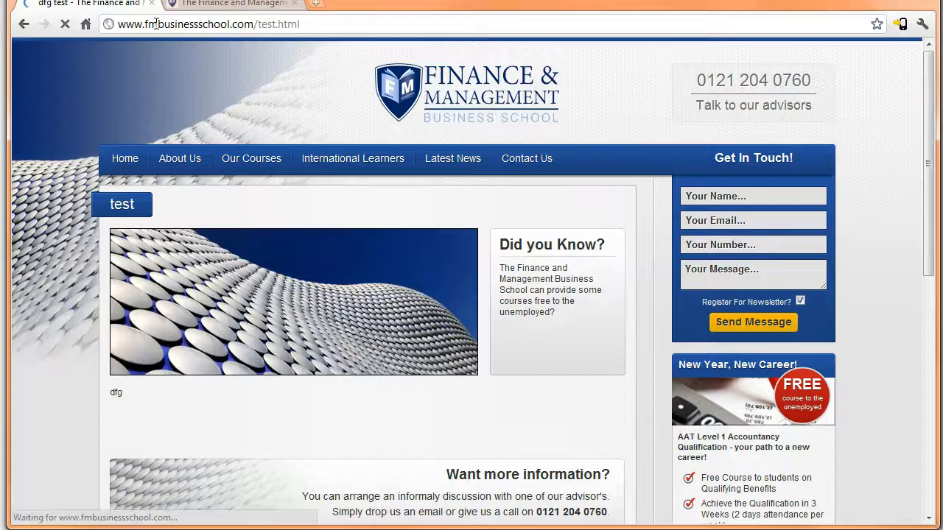
{"action": "left_click", "coordinate": [211, 6]}
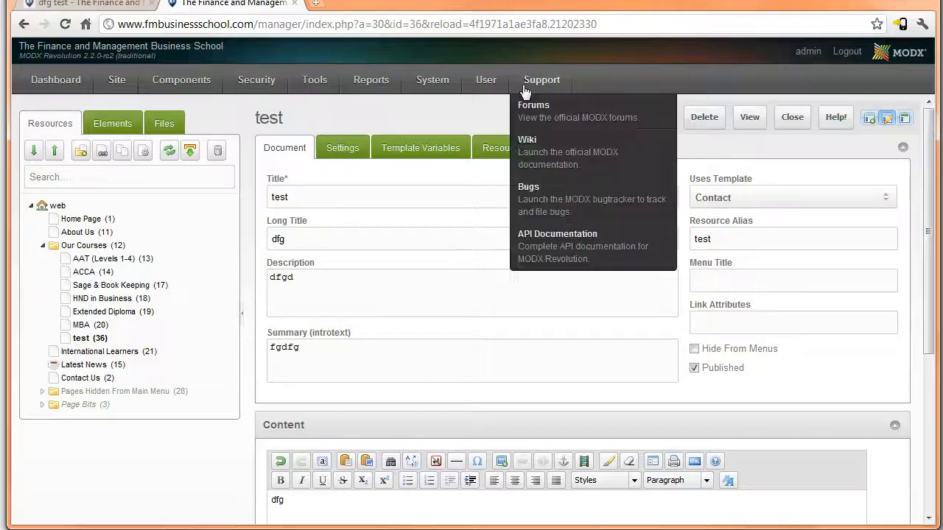
{"action": "left_click", "coordinate": [94, 339]}
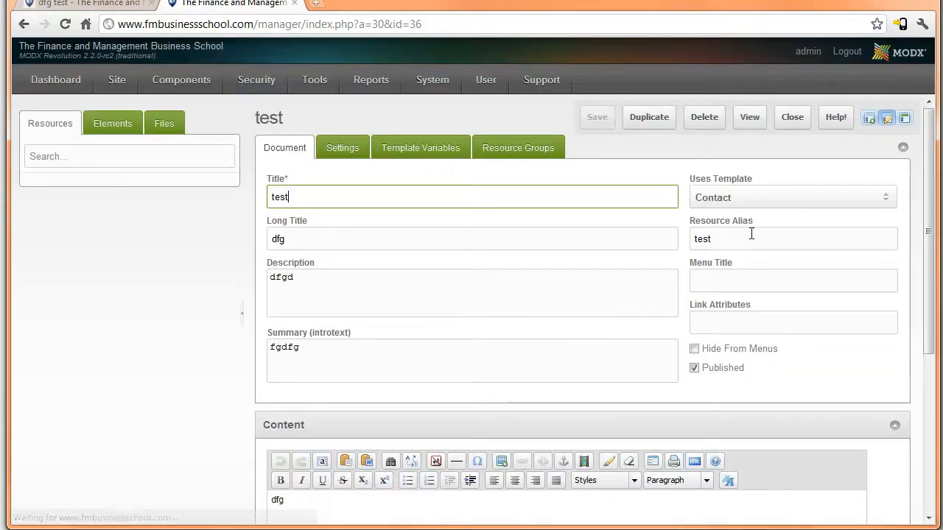
{"action": "left_click", "coordinate": [103, 4]}
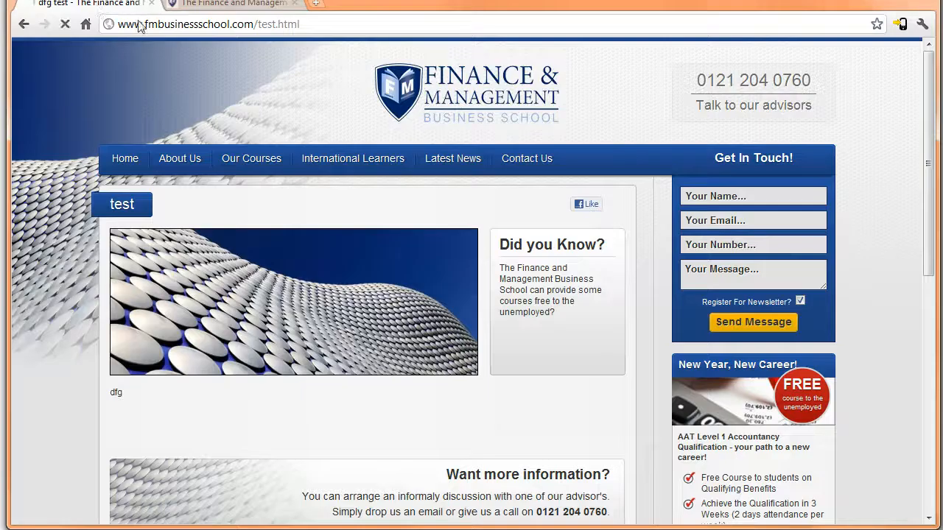
{"action": "left_click", "coordinate": [233, 4]}
{"action": "mouse_move", "coordinate": [371, 79]}
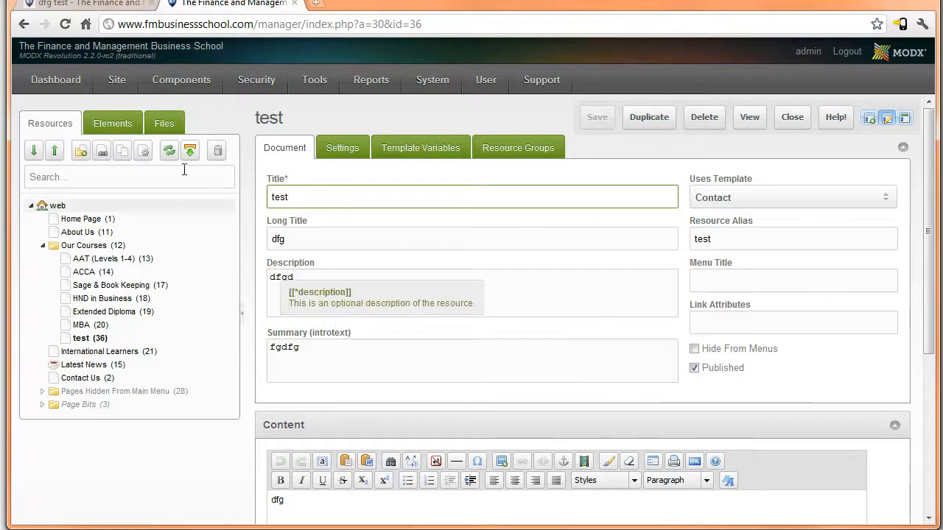
{"action": "left_click", "coordinate": [105, 6]}
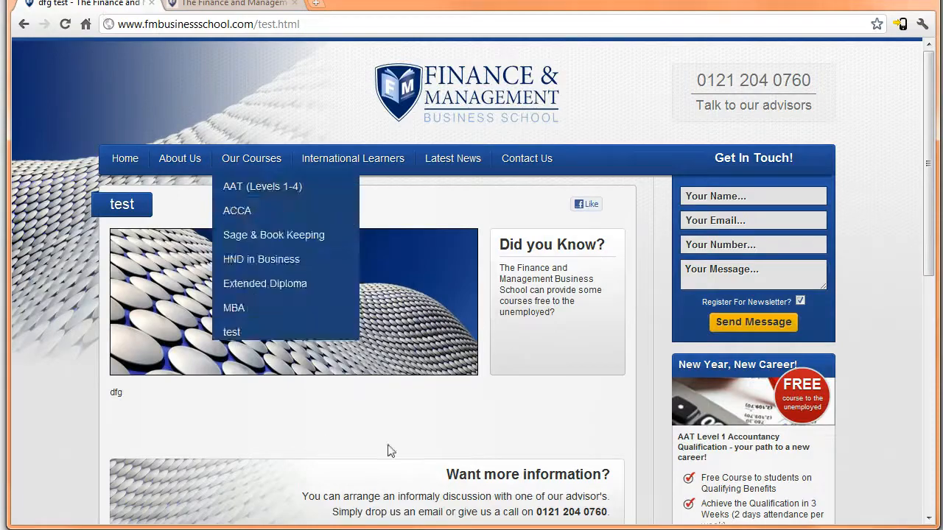
Step: Return to the MODX manager and clear the site's cache
{"action": "left_click", "coordinate": [243, 4]}
{"action": "mouse_move", "coordinate": [118, 82]}
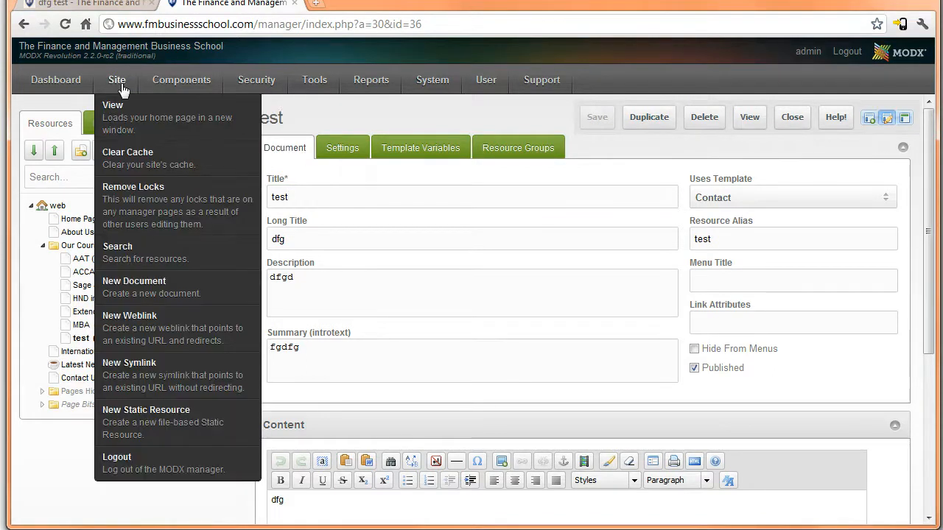
{"action": "left_click", "coordinate": [113, 151]}
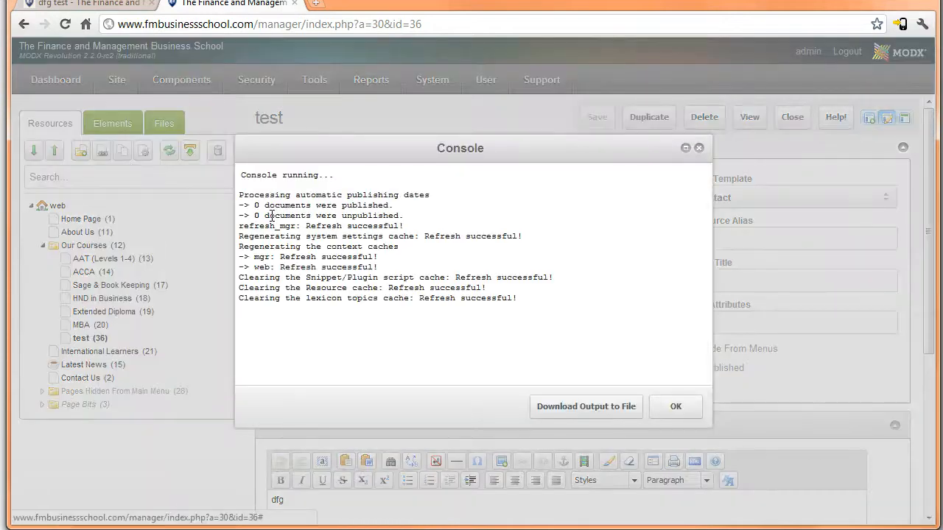
{"action": "left_click", "coordinate": [676, 407]}
Step: Reload the live test page and examine how the Contact template displays its header area and content
{"action": "left_click", "coordinate": [77, 4]}
{"action": "left_click", "coordinate": [177, 25]}
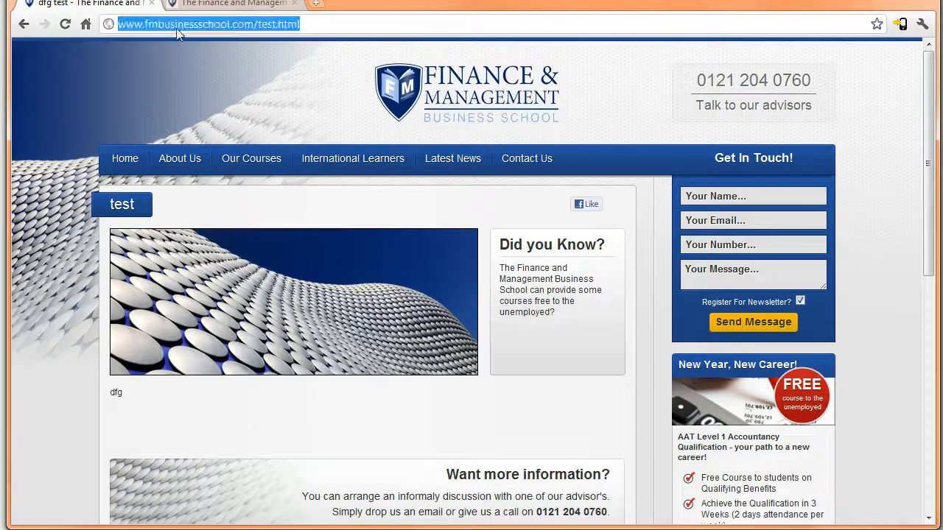
{"action": "key", "text": "Return"}
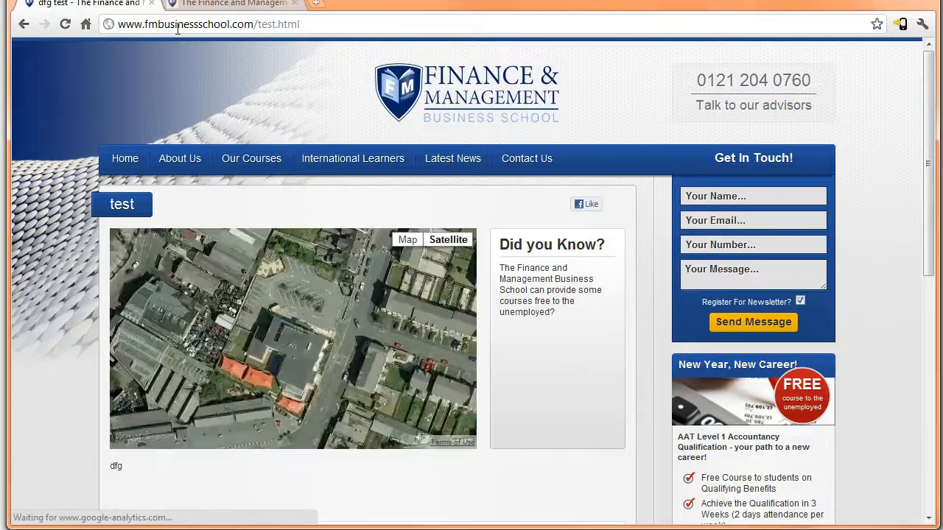
{"action": "scroll", "coordinate": [227, 103], "scroll_direction": "down", "scroll_amount": 1}
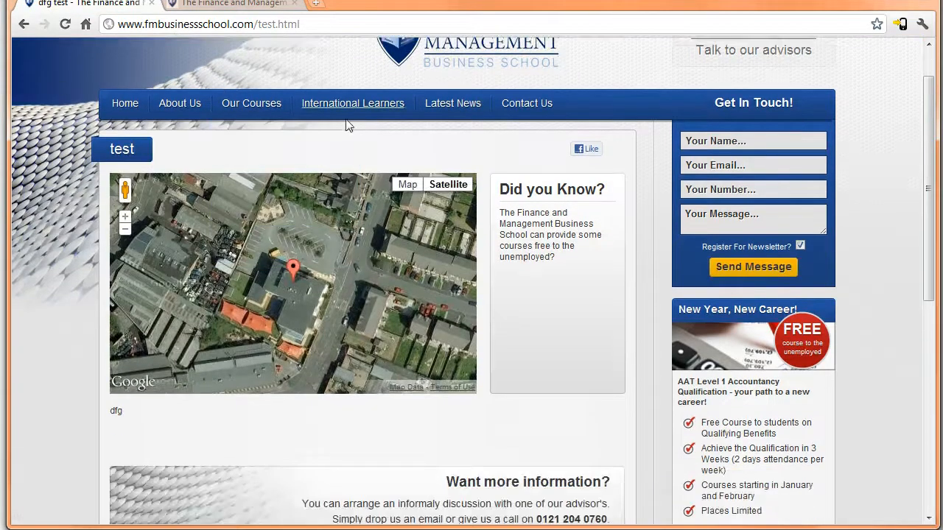
{"action": "scroll", "coordinate": [479, 326], "scroll_direction": "down", "scroll_amount": 2}
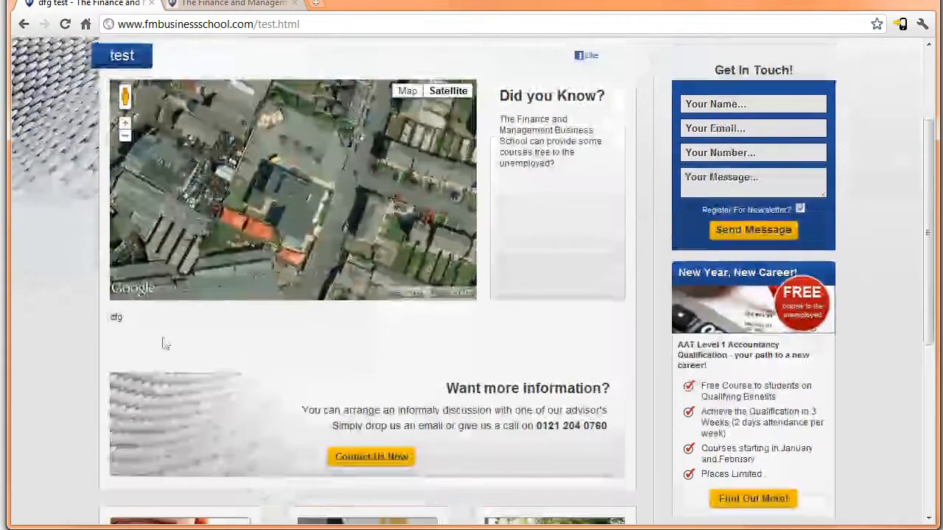
{"action": "left_click_drag", "start_coordinate": [126, 319], "coordinate": [108, 320]}
Step: Try to switch the test document's template back to BaseTemplate, accept the template change and save the document
{"action": "left_click", "coordinate": [238, 4]}
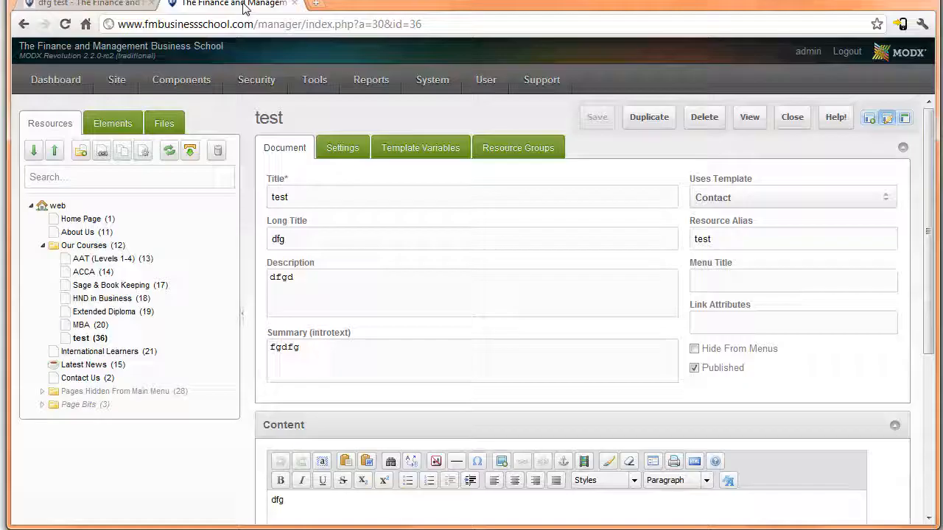
{"action": "left_click", "coordinate": [711, 197]}
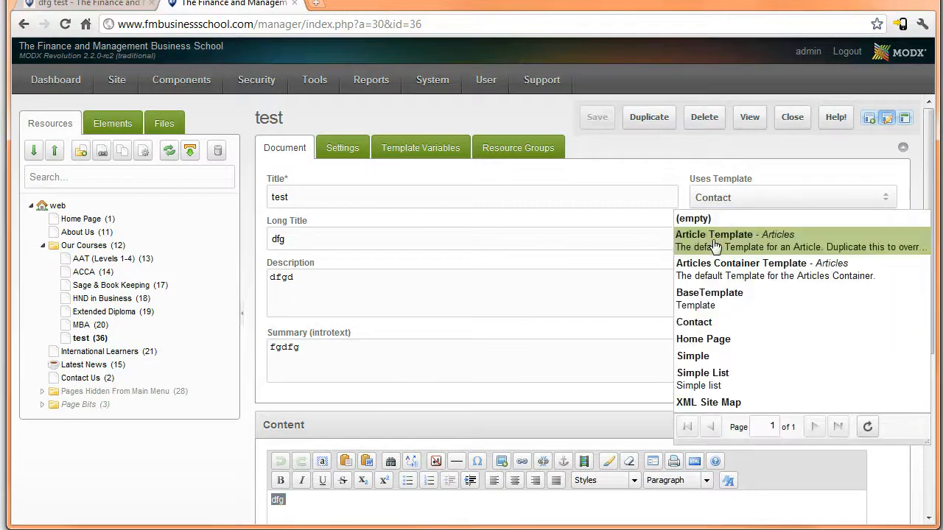
{"action": "left_click", "coordinate": [708, 296]}
{"action": "left_click", "coordinate": [443, 337]}
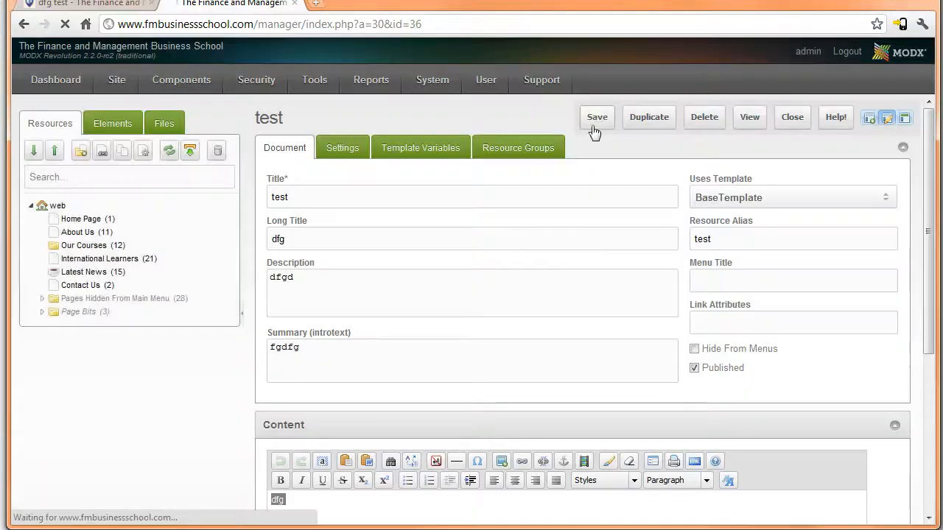
{"action": "left_click", "coordinate": [597, 119]}
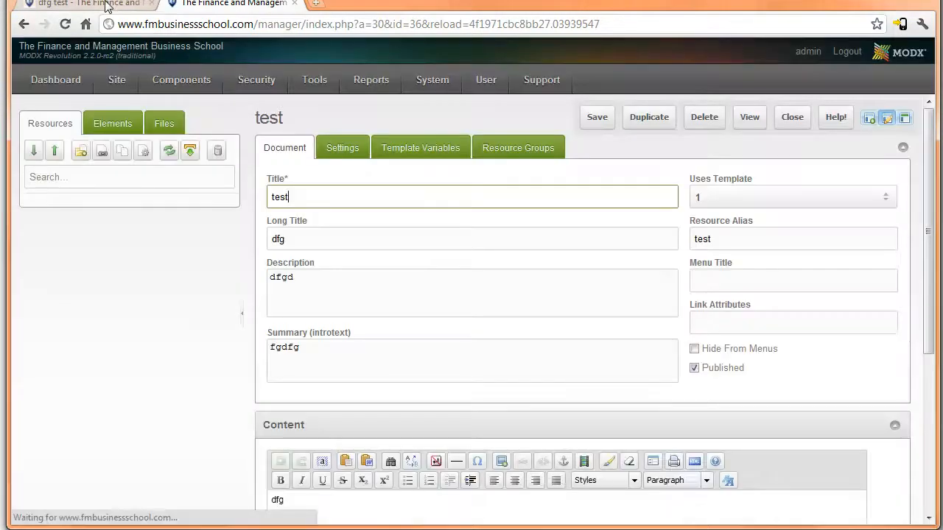
Step: Reload the live test page to check which template it uses
{"action": "left_click", "coordinate": [107, 6]}
{"action": "left_click", "coordinate": [197, 24]}
{"action": "key", "text": "Return"}
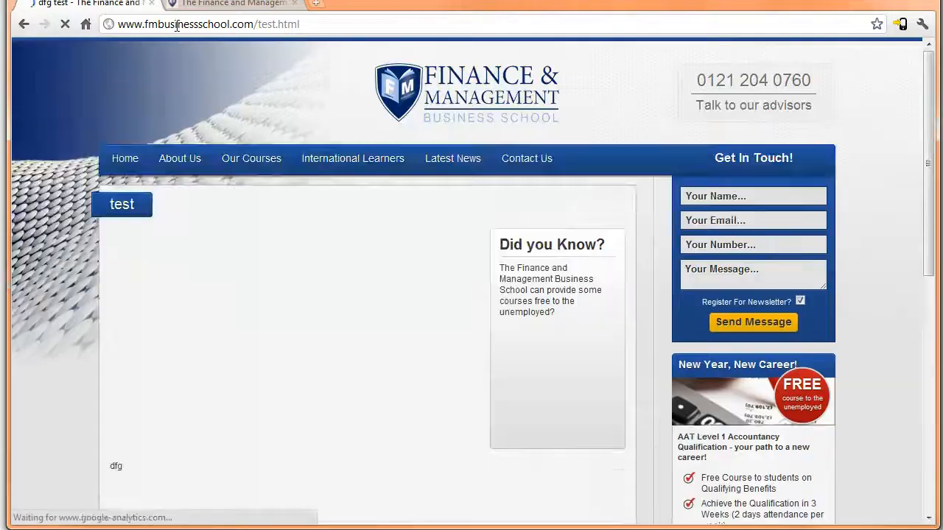
Step: Clear the site's cache in the MODX manager and reload the live test page again
{"action": "left_click", "coordinate": [213, 6]}
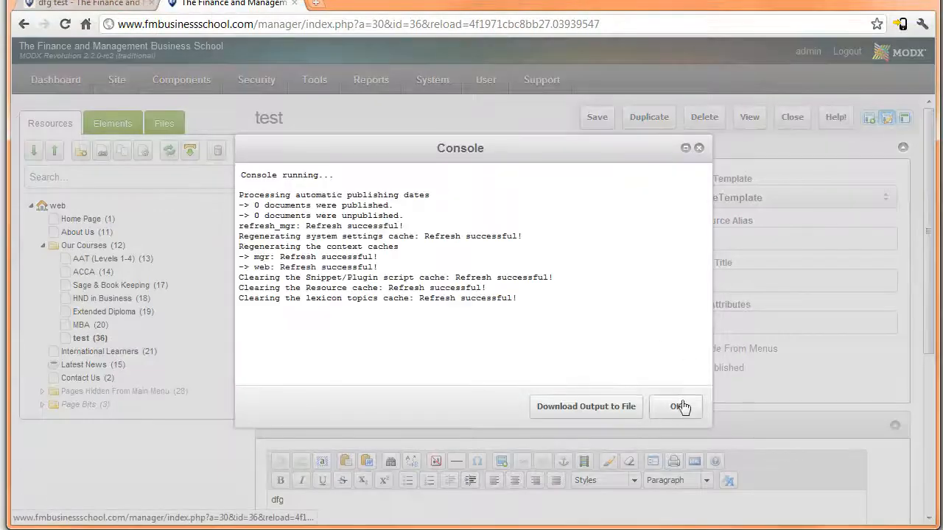
{"action": "left_click", "coordinate": [684, 407]}
{"action": "left_click", "coordinate": [64, 4]}
{"action": "left_click", "coordinate": [138, 24]}
{"action": "key", "text": "Return"}
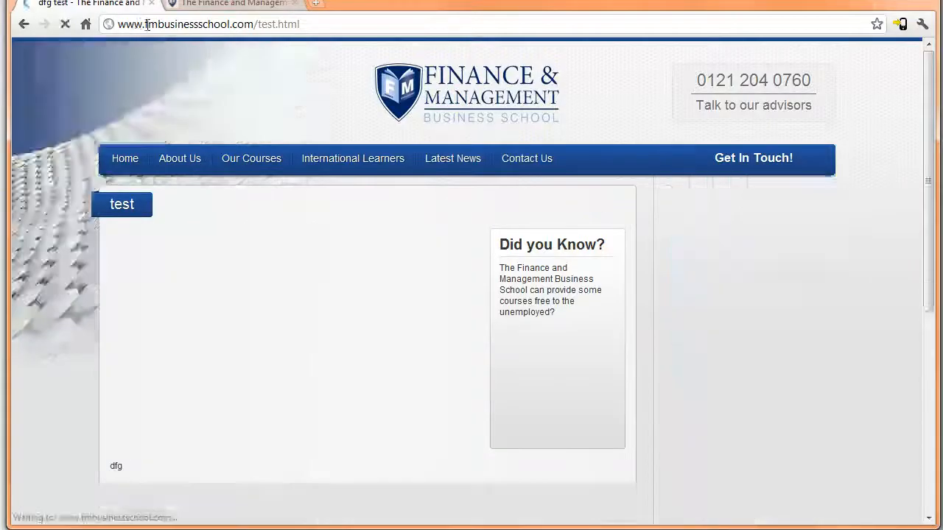
Step: Reopen the test document, change its template to BaseTemplate, accept the template change and save the document
{"action": "left_click", "coordinate": [218, 8]}
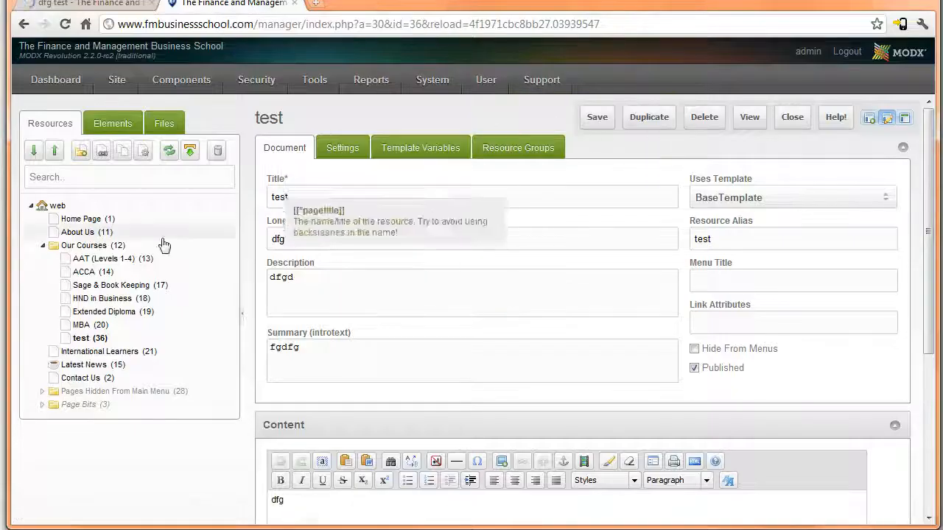
{"action": "left_click", "coordinate": [92, 338]}
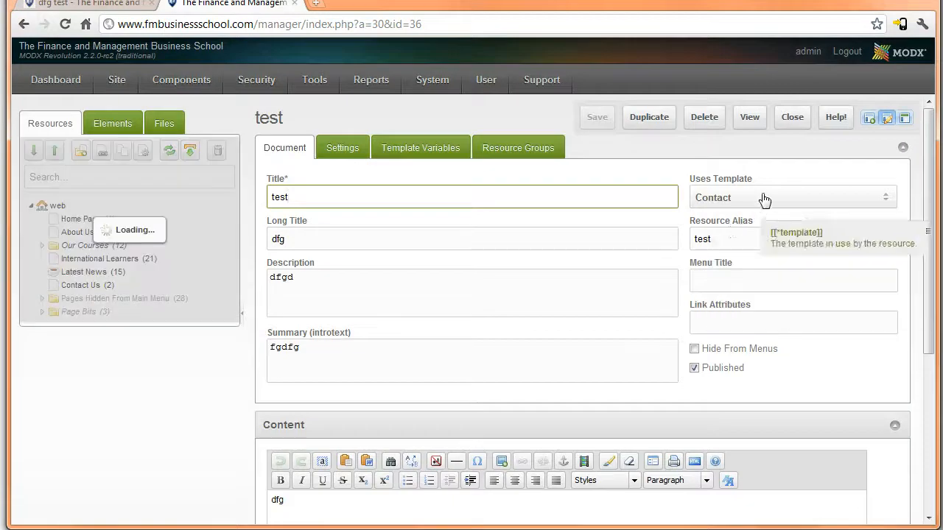
{"action": "left_click", "coordinate": [763, 197]}
{"action": "left_click", "coordinate": [722, 298]}
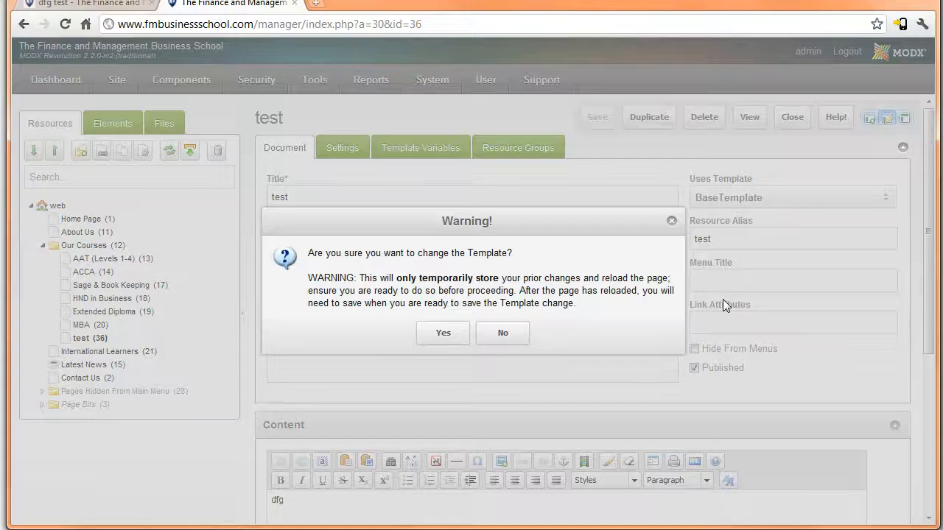
{"action": "left_click", "coordinate": [446, 339]}
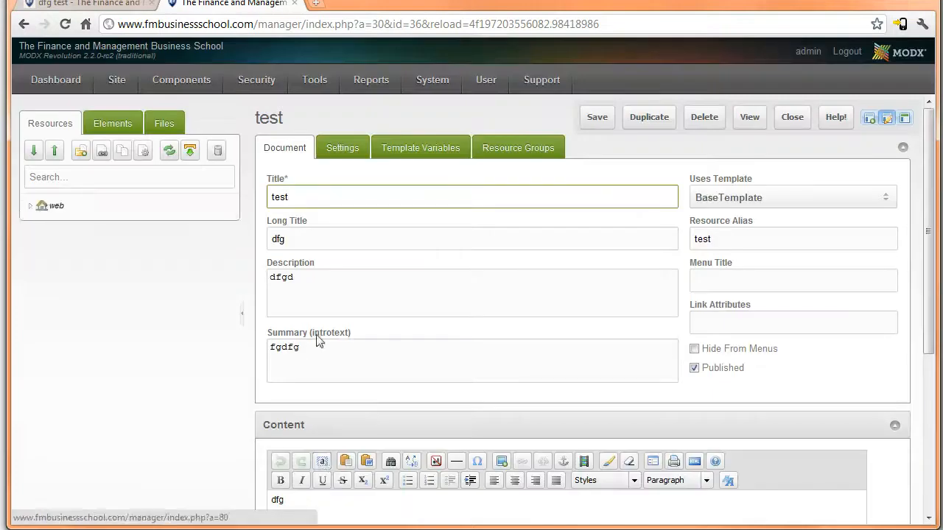
{"action": "left_click", "coordinate": [593, 118]}
Step: Clear the site's cache and reload the live test page to view it with BaseTemplate
{"action": "mouse_move", "coordinate": [142, 81]}
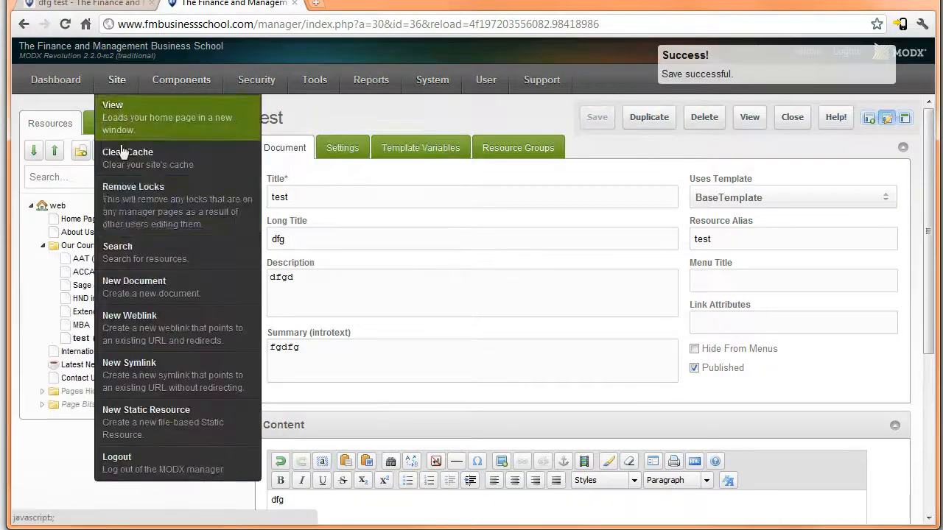
{"action": "left_click", "coordinate": [125, 156]}
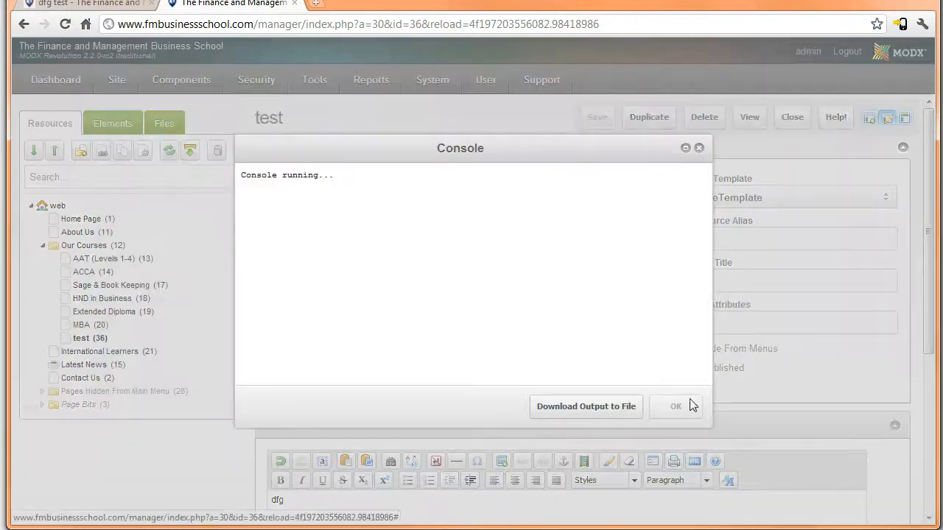
{"action": "left_click", "coordinate": [675, 405]}
{"action": "left_click", "coordinate": [85, 4]}
{"action": "left_click", "coordinate": [129, 24]}
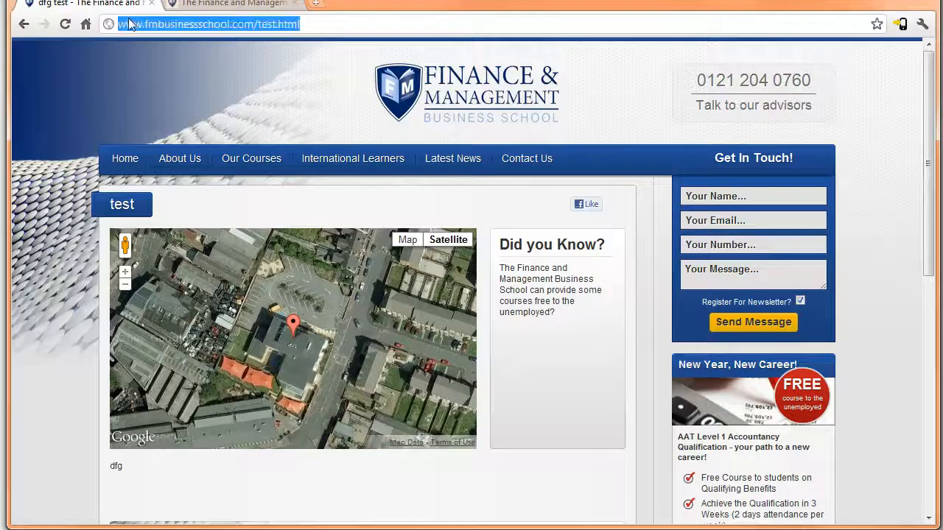
{"action": "key", "text": "Return"}
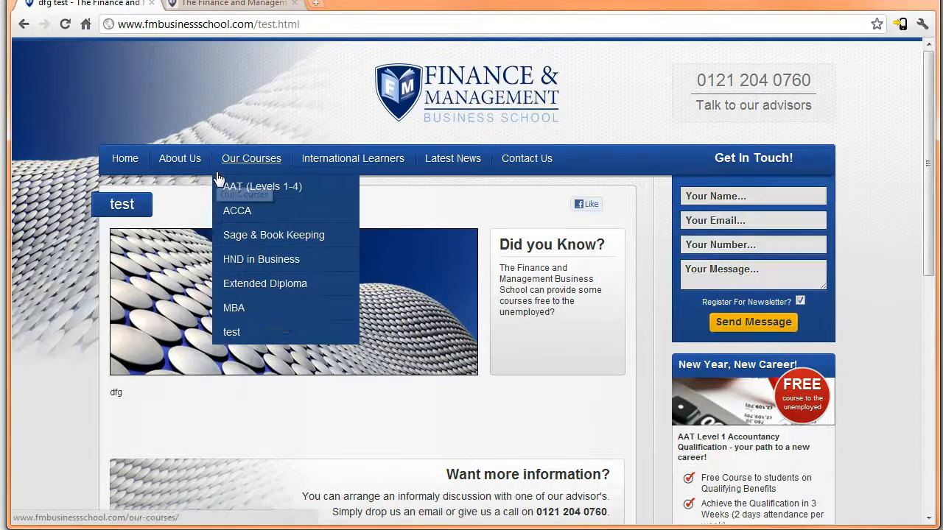
Step: Look through the test document's content and template variables in the manager, ending on its main document fields
{"action": "left_click", "coordinate": [214, 6]}
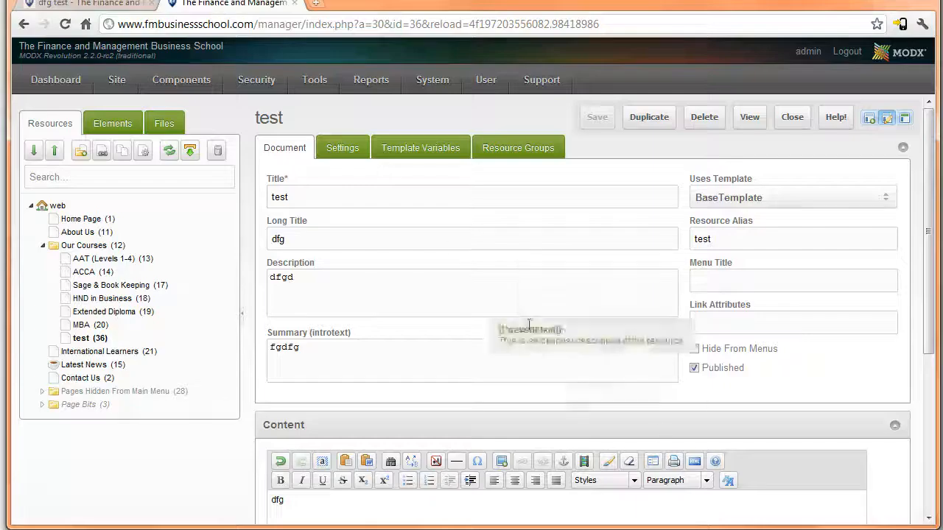
{"action": "scroll", "coordinate": [551, 436], "scroll_direction": "down", "scroll_amount": 4}
{"action": "scroll", "coordinate": [551, 436], "scroll_direction": "down", "scroll_amount": 2}
{"action": "scroll", "coordinate": [558, 415], "scroll_direction": "up", "scroll_amount": 6}
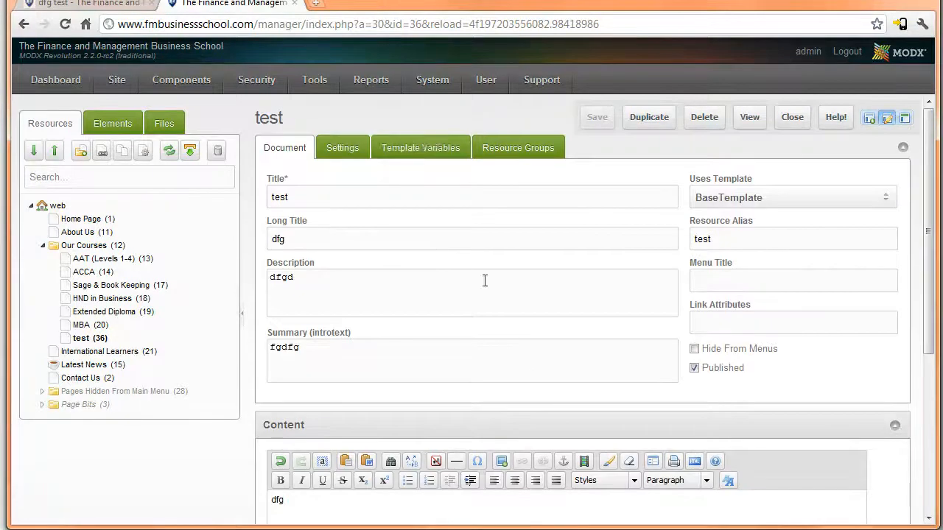
{"action": "left_click", "coordinate": [427, 147]}
{"action": "left_click", "coordinate": [282, 148]}
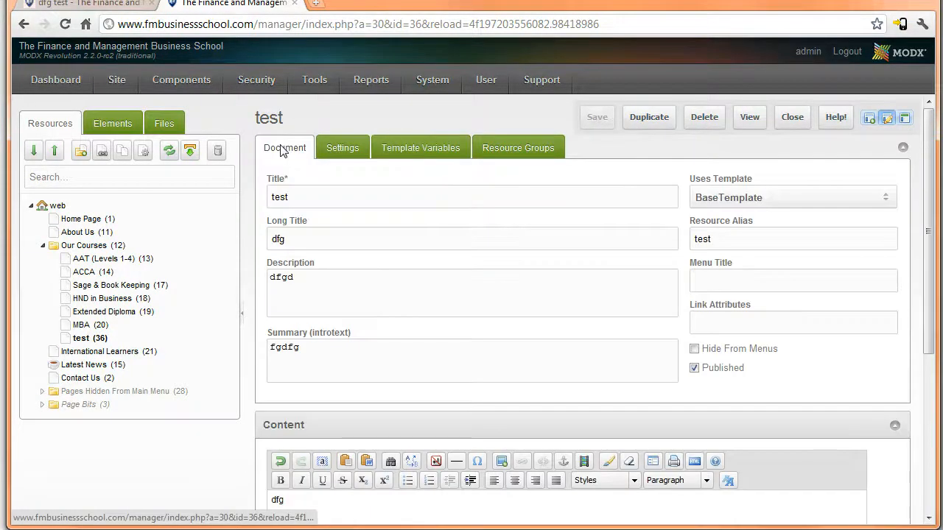
Step: Check the test.html part of the live page's address against the test document's fields
{"action": "left_click", "coordinate": [105, 6]}
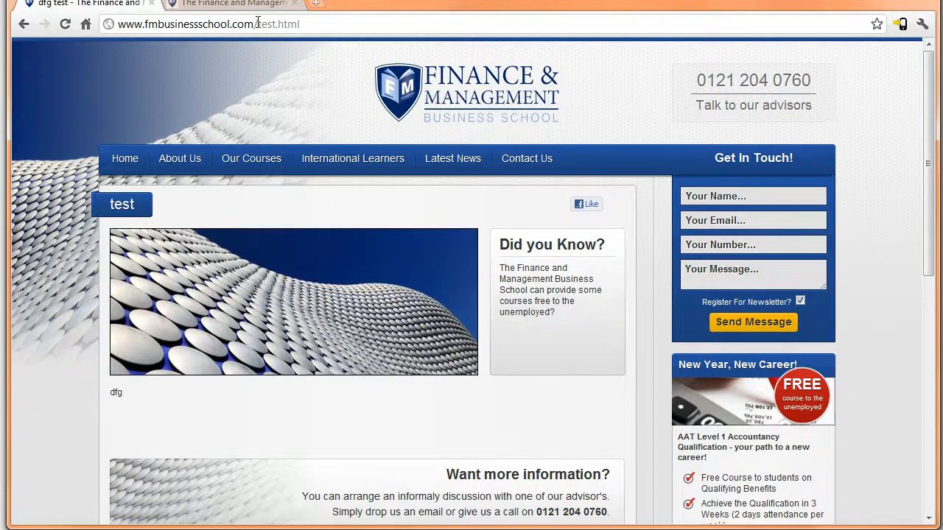
{"action": "left_click_drag", "start_coordinate": [269, 27], "coordinate": [307, 24]}
{"action": "left_click", "coordinate": [250, 5]}
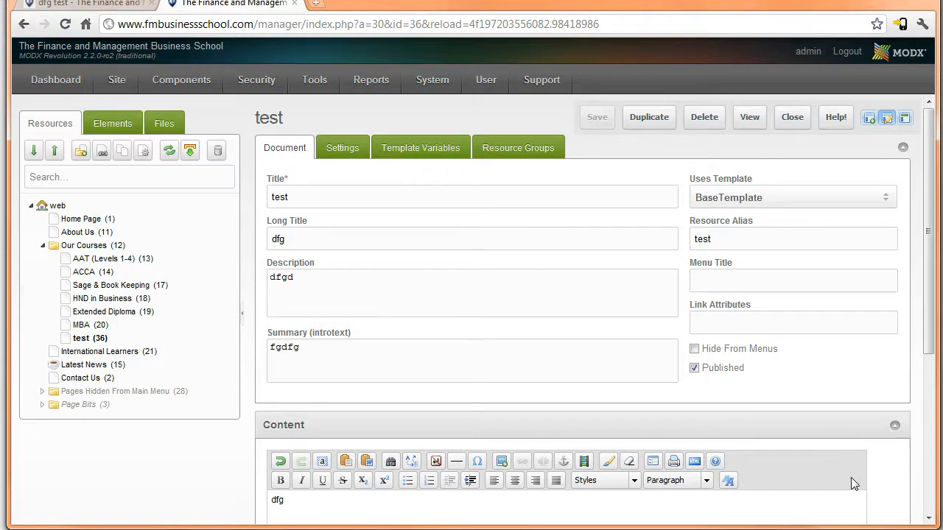
Step: Open the Our Courses page on the live site and examine its list of course summaries
{"action": "left_click", "coordinate": [110, 4]}
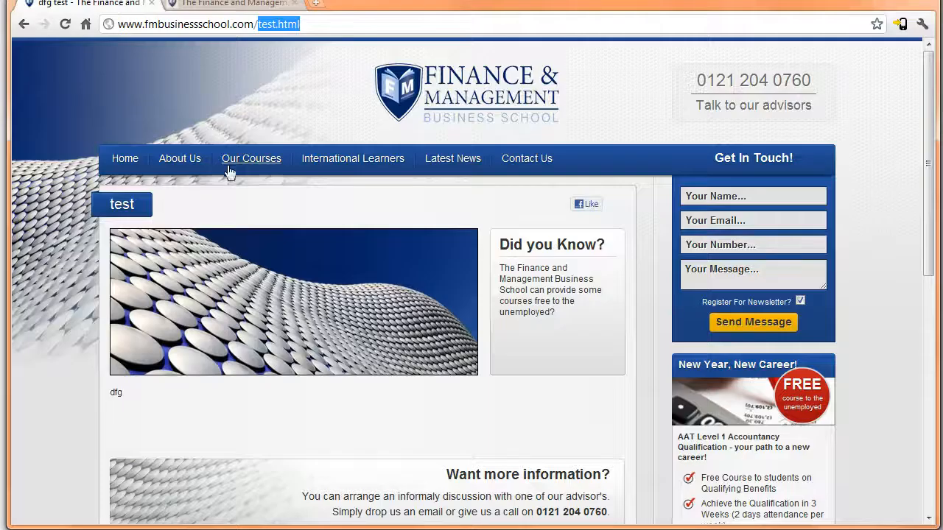
{"action": "left_click", "coordinate": [254, 159]}
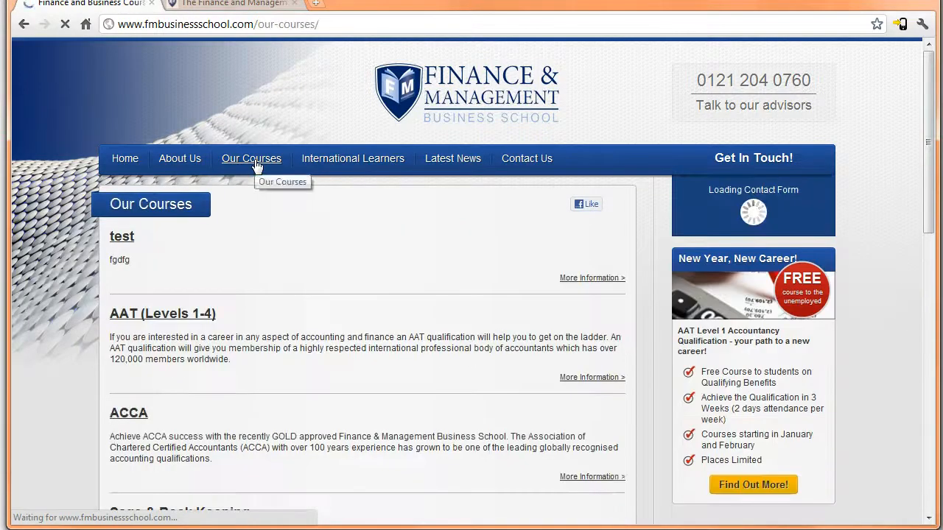
{"action": "scroll", "coordinate": [331, 228], "scroll_direction": "down", "scroll_amount": 6}
{"action": "scroll", "coordinate": [355, 416], "scroll_direction": "down", "scroll_amount": 3}
{"action": "scroll", "coordinate": [267, 398], "scroll_direction": "up", "scroll_amount": 7}
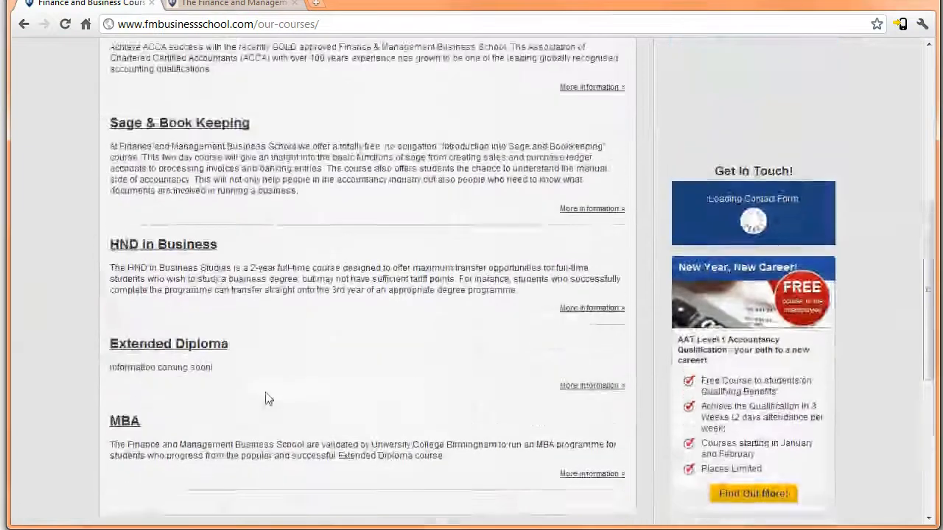
{"action": "scroll", "coordinate": [272, 394], "scroll_direction": "up", "scroll_amount": 1}
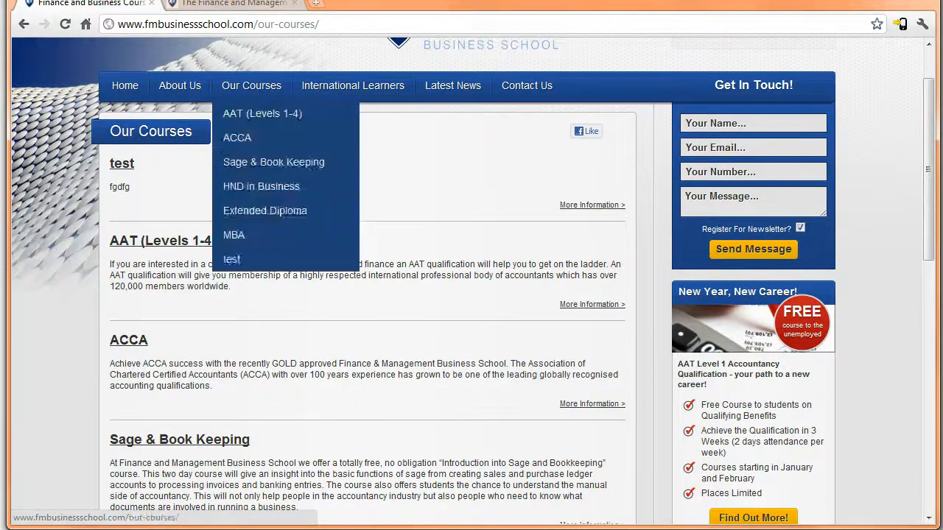
Step: Change the test document's resource alias in the manager to "words people are searching for" and save the document
{"action": "left_click", "coordinate": [219, 4]}
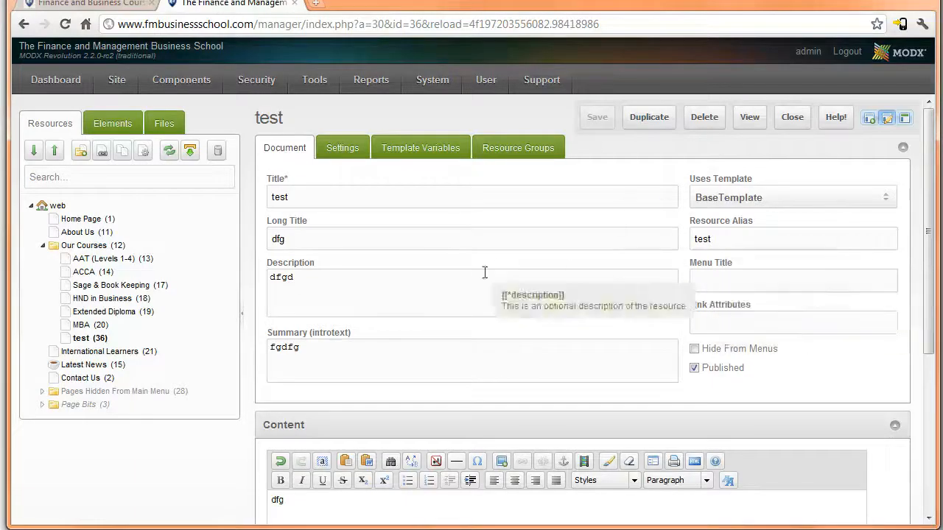
{"action": "left_click_drag", "start_coordinate": [752, 221], "coordinate": [625, 238]}
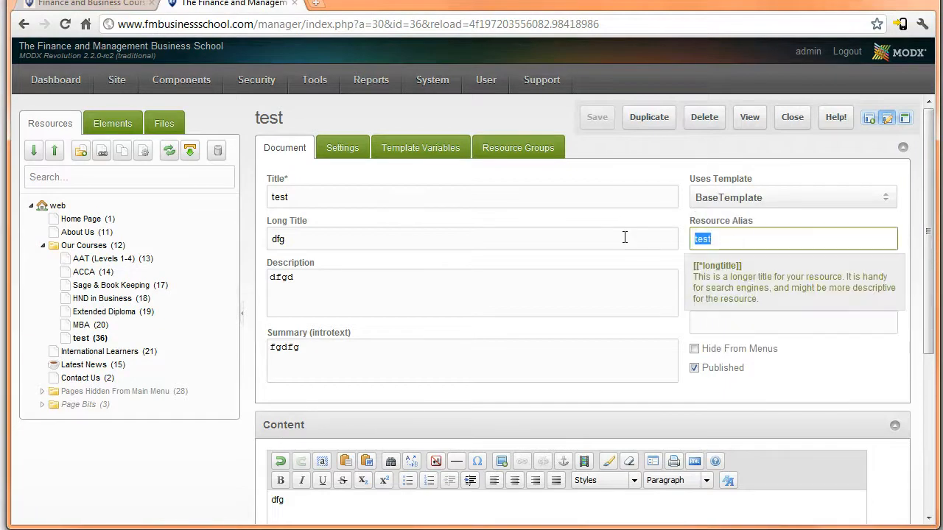
{"action": "type", "text": "w"}
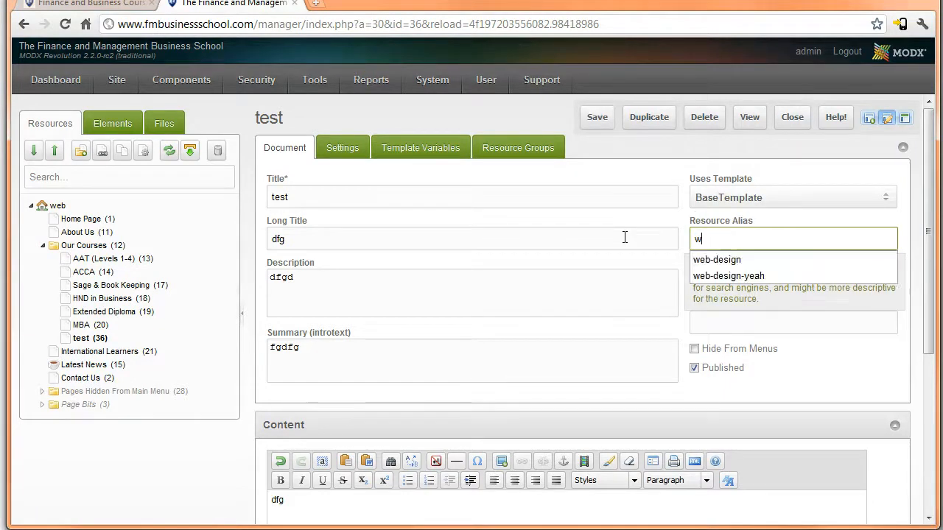
{"action": "type", "text": "ords=people"}
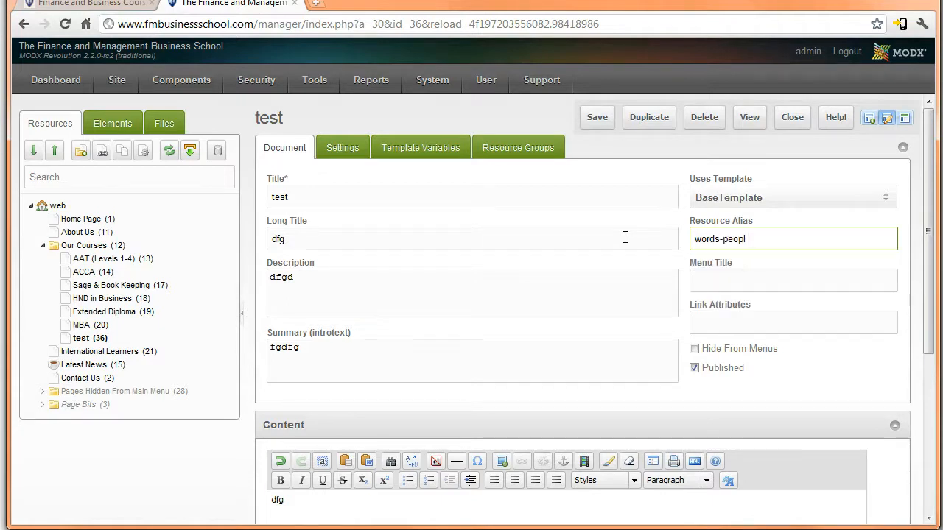
{"action": "key", "text": "BackSpace"}
{"action": "key", "text": "BackSpace"}
{"action": "type", "text": "people are se"}
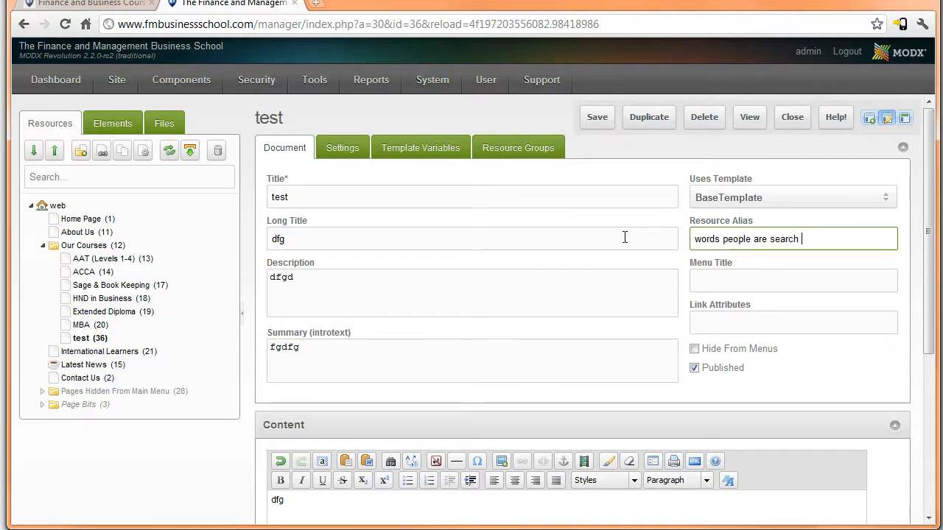
{"action": "type", "text": "arching for"}
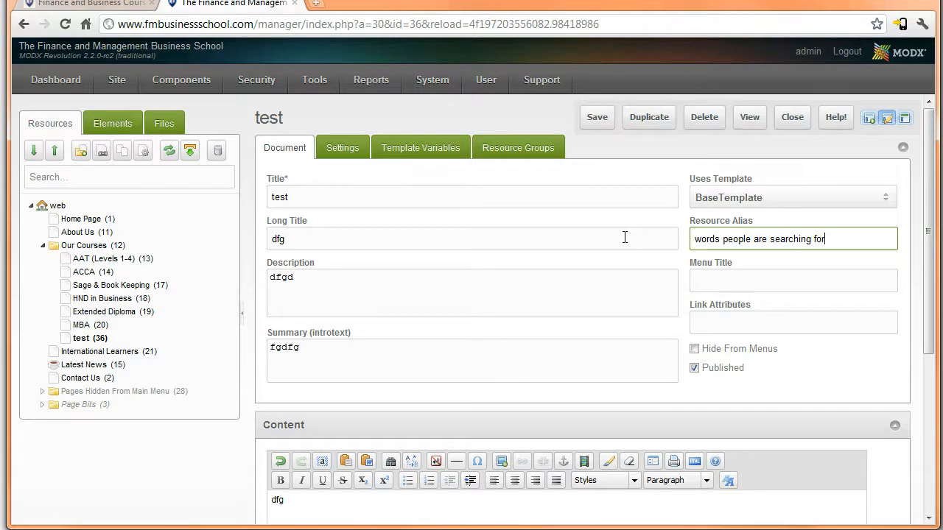
{"action": "left_click", "coordinate": [593, 120]}
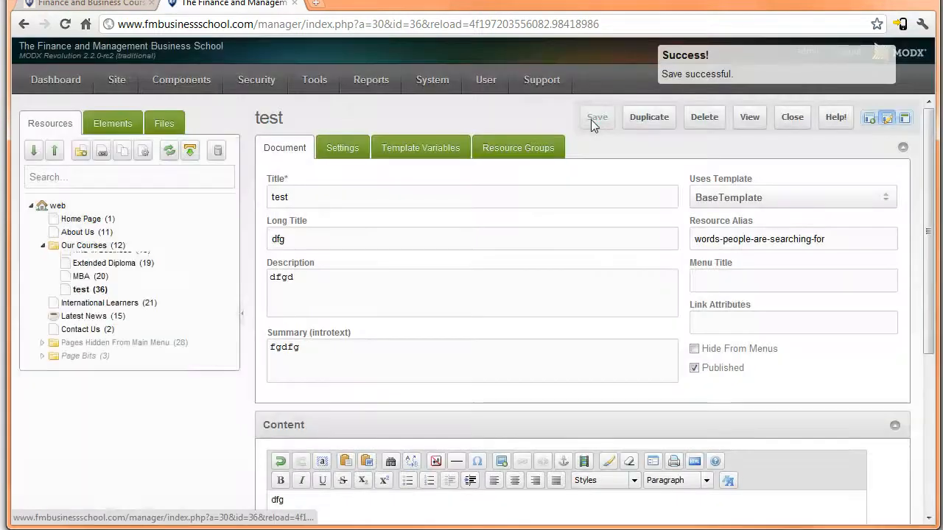
Step: Reload the live Our Courses page and check the address that the test course links to
{"action": "left_click", "coordinate": [103, 6]}
{"action": "left_click", "coordinate": [160, 24]}
{"action": "key", "text": "Return"}
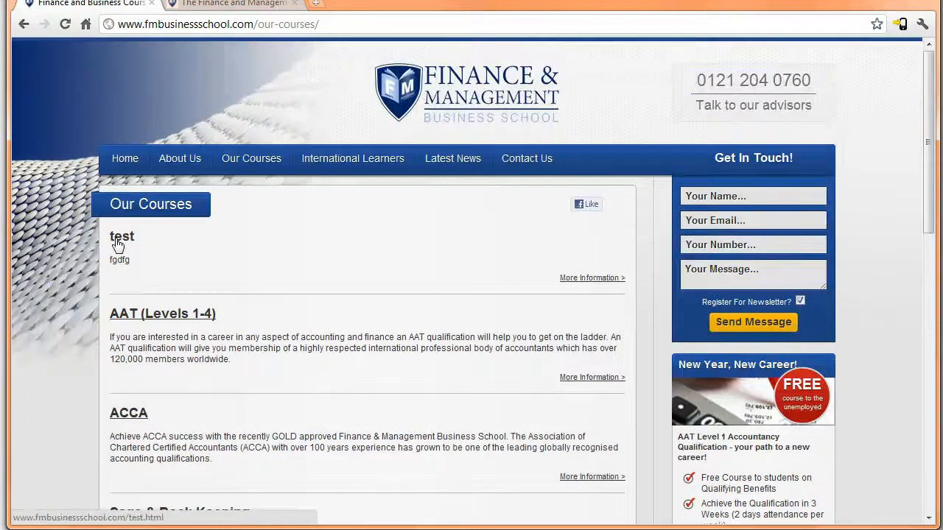
Step: Clear the site's cache from the manager
{"action": "left_click", "coordinate": [230, 4]}
{"action": "mouse_move", "coordinate": [116, 80]}
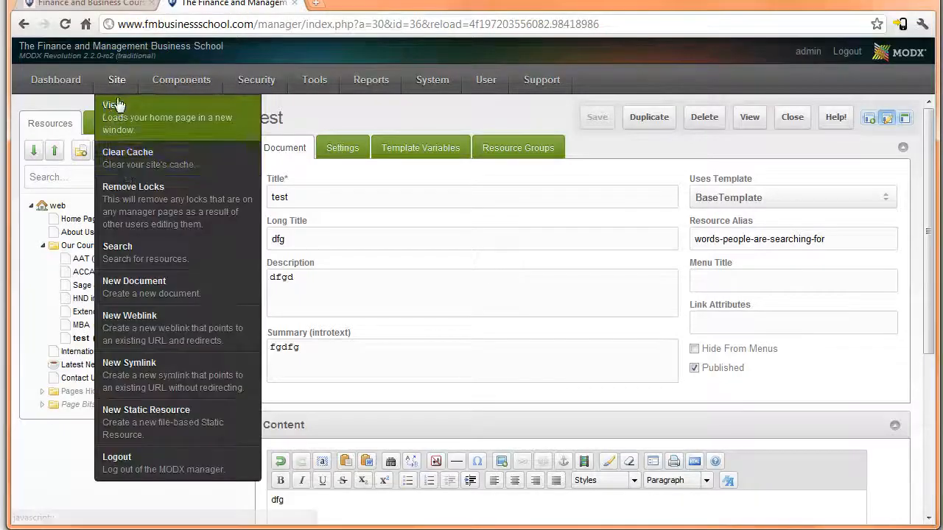
{"action": "left_click", "coordinate": [126, 198]}
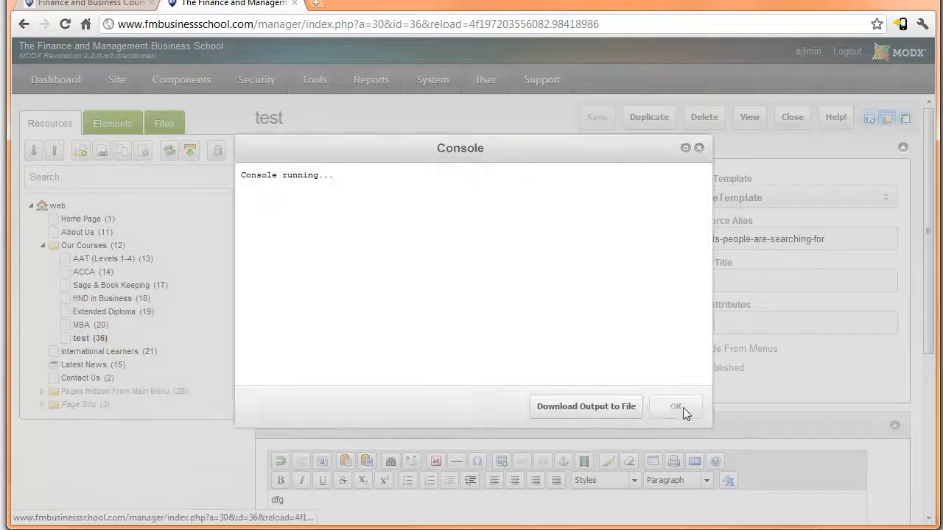
{"action": "left_click", "coordinate": [677, 464]}
Step: Open the test course from the reloaded live Our Courses page and examine the alias words in its address
{"action": "left_click", "coordinate": [84, 4]}
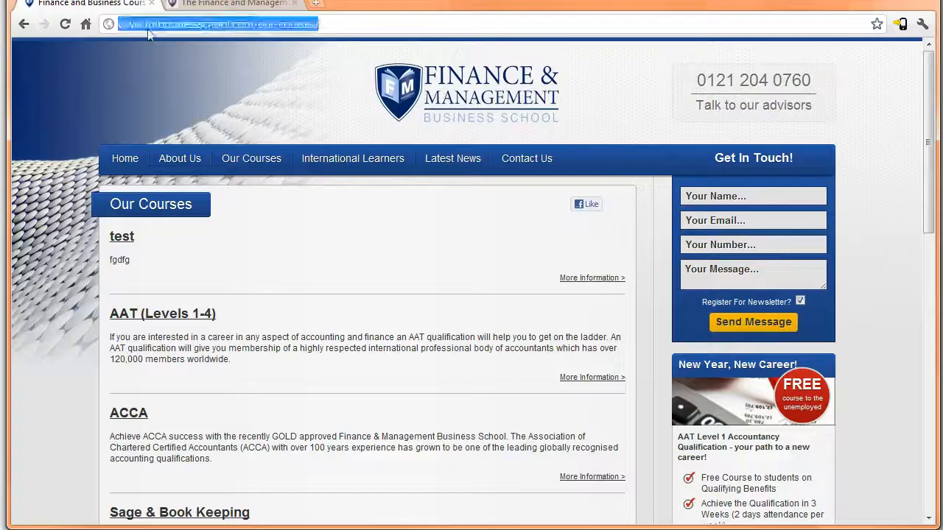
{"action": "key", "text": "F5"}
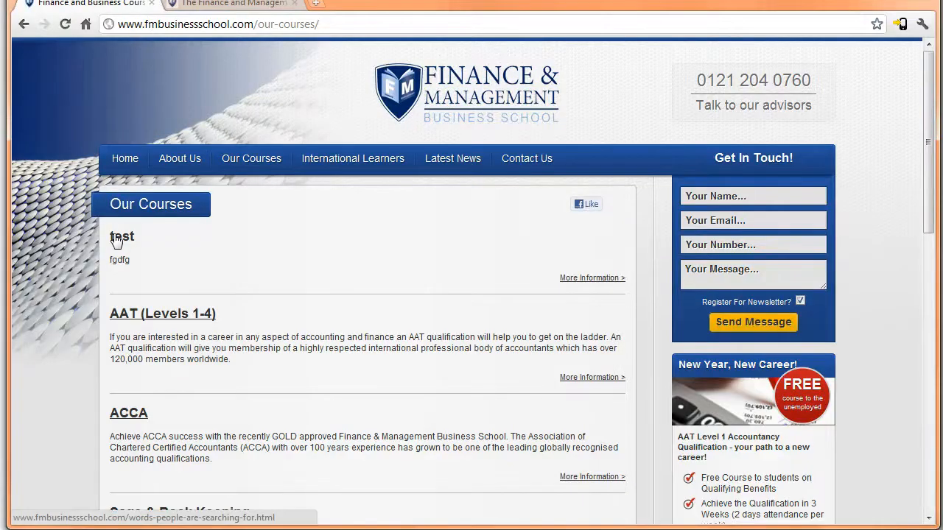
{"action": "left_click", "coordinate": [118, 239]}
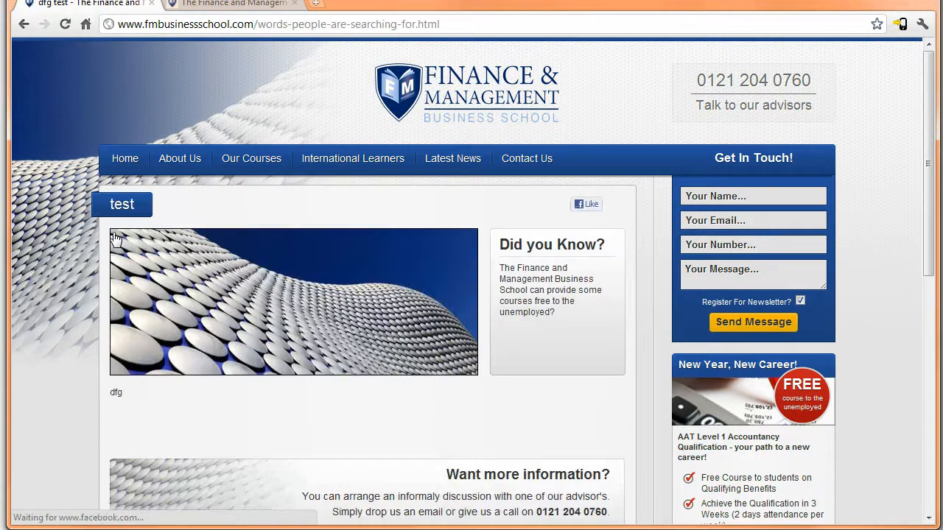
{"action": "left_click_drag", "start_coordinate": [260, 24], "coordinate": [440, 25]}
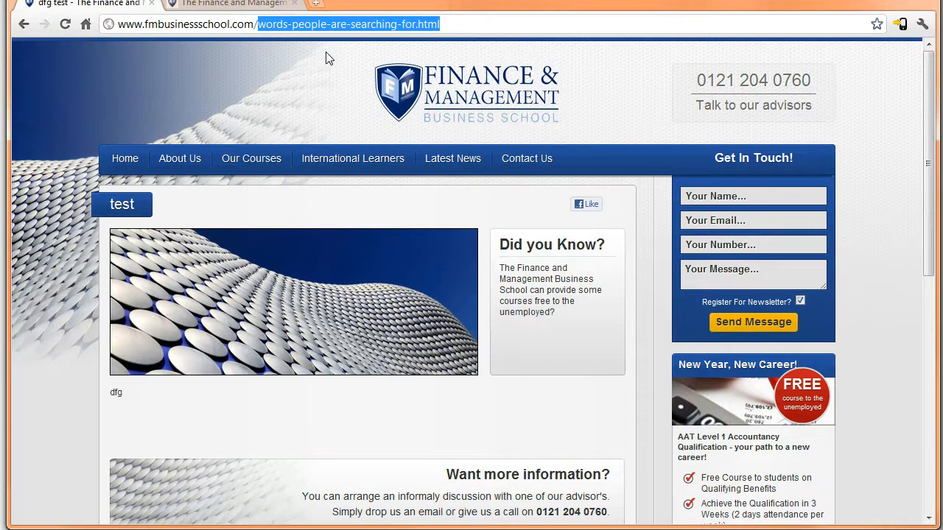
{"action": "left_click", "coordinate": [287, 24]}
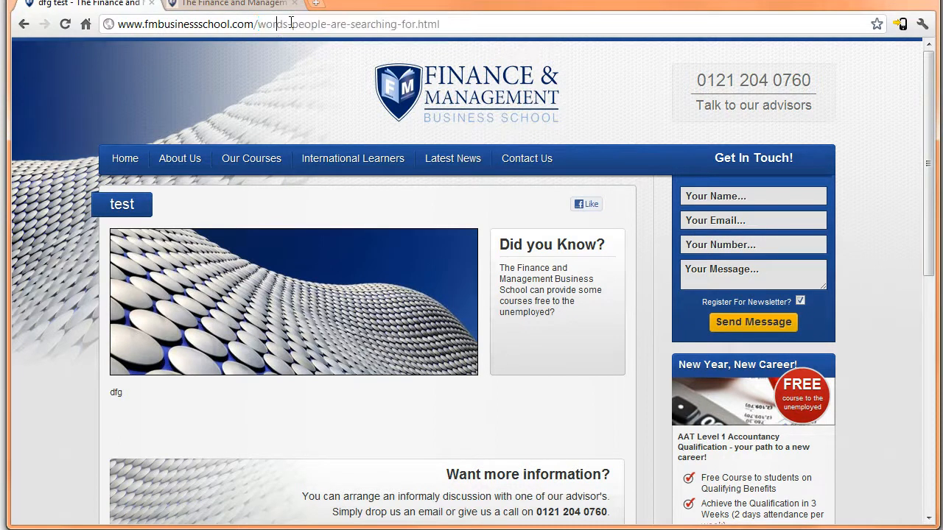
{"action": "left_click_drag", "start_coordinate": [292, 24], "coordinate": [390, 25]}
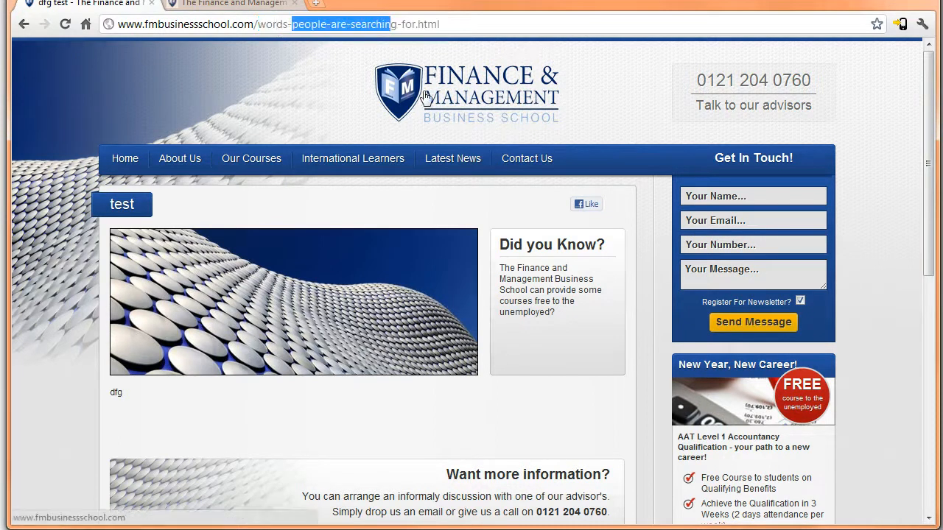
{"action": "scroll", "coordinate": [425, 96], "scroll_direction": "down", "scroll_amount": 3}
Step: Delete the test document under Our Courses in the manager's resource tree
{"action": "left_click", "coordinate": [221, 5]}
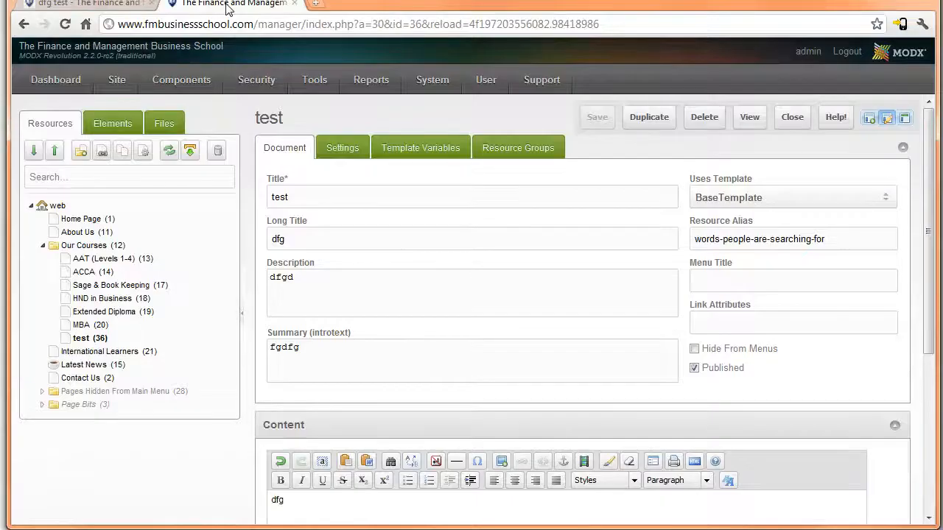
{"action": "right_click", "coordinate": [85, 340]}
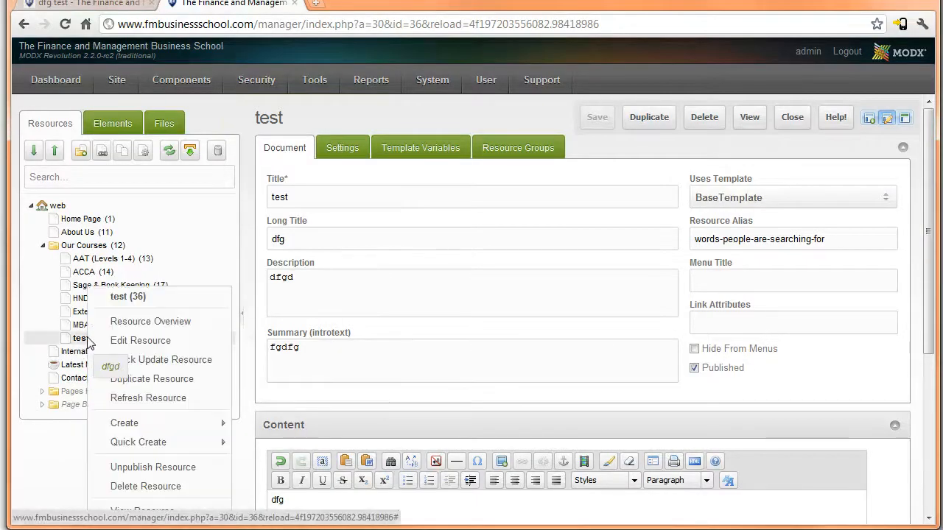
{"action": "left_click", "coordinate": [151, 486]}
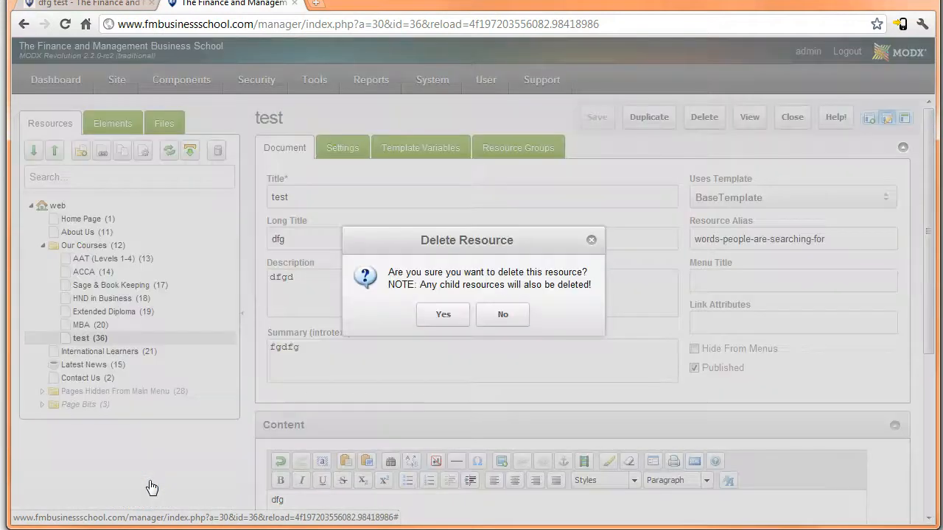
{"action": "left_click", "coordinate": [442, 316]}
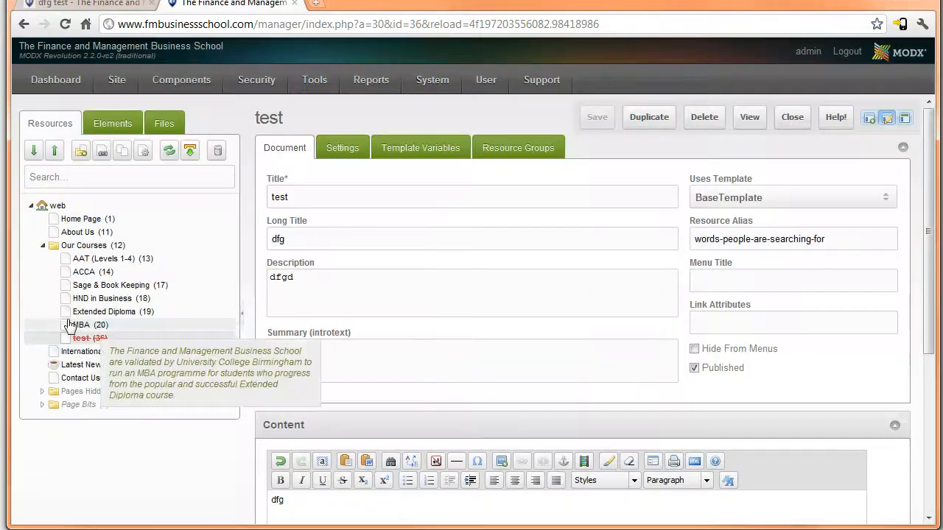
Step: Open Our Courses on the live site and check its course list for the test entry
{"action": "left_click", "coordinate": [109, 3]}
{"action": "scroll", "coordinate": [346, 104], "scroll_direction": "up", "scroll_amount": 3}
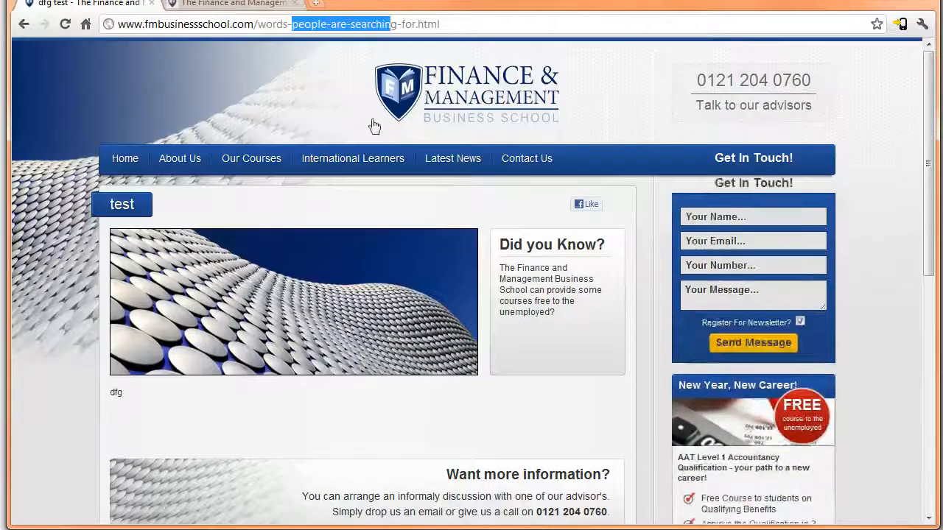
{"action": "left_click", "coordinate": [261, 161]}
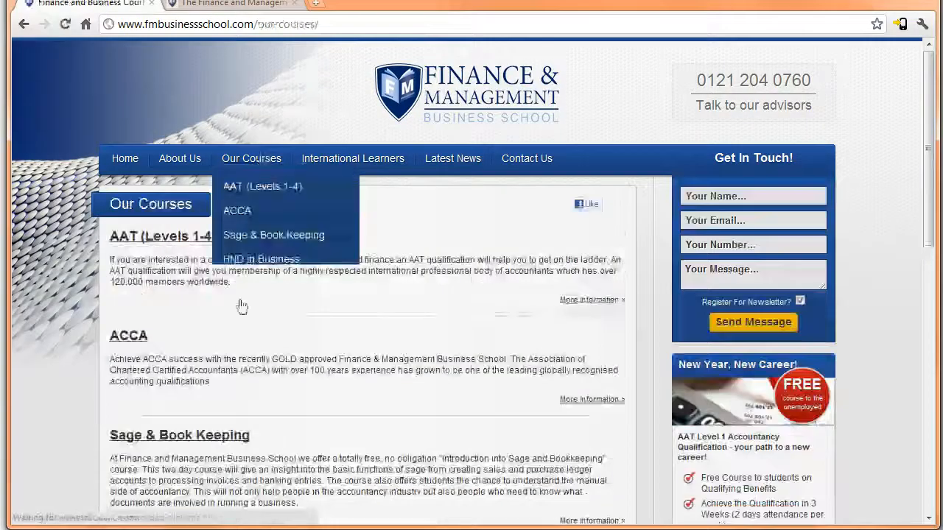
{"action": "scroll", "coordinate": [211, 311], "scroll_direction": "down", "scroll_amount": 7}
Step: Permanently remove all deleted resources from the manager's resource tree
{"action": "left_click", "coordinate": [218, 5]}
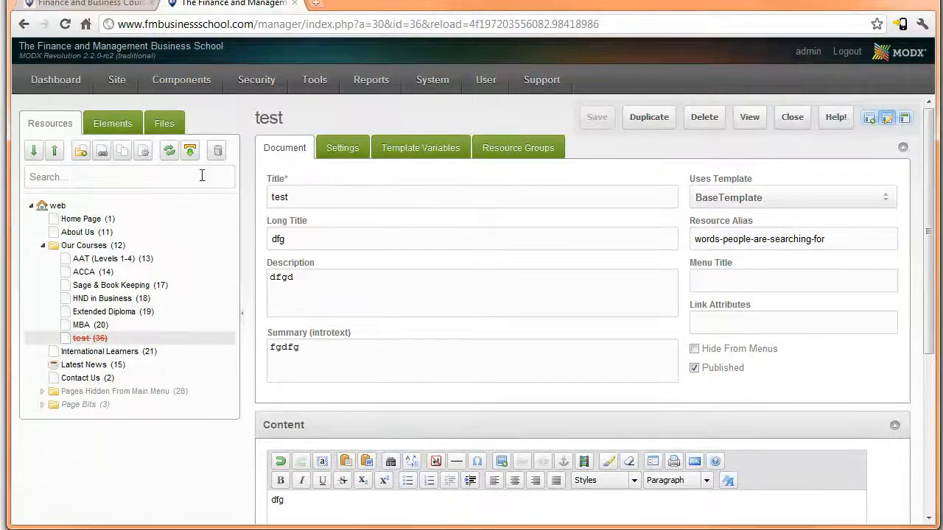
{"action": "left_click", "coordinate": [219, 151]}
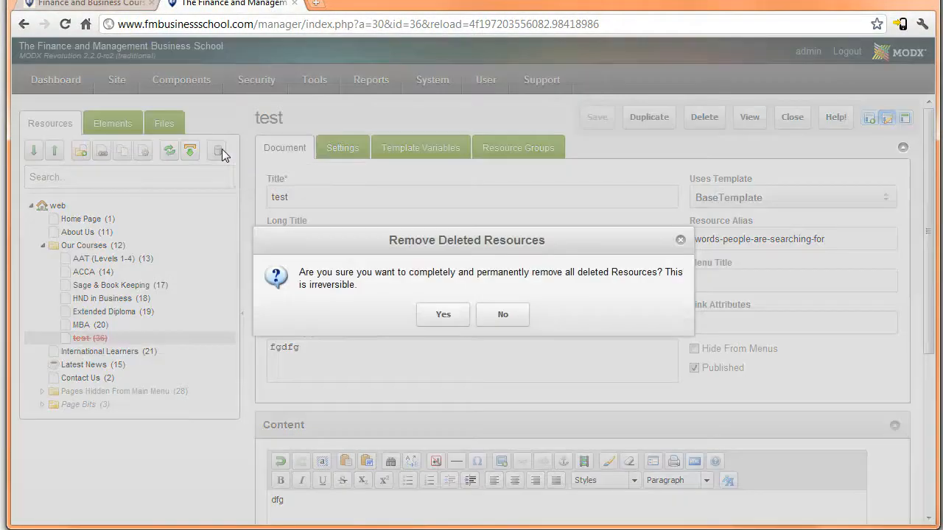
{"action": "left_click", "coordinate": [439, 319]}
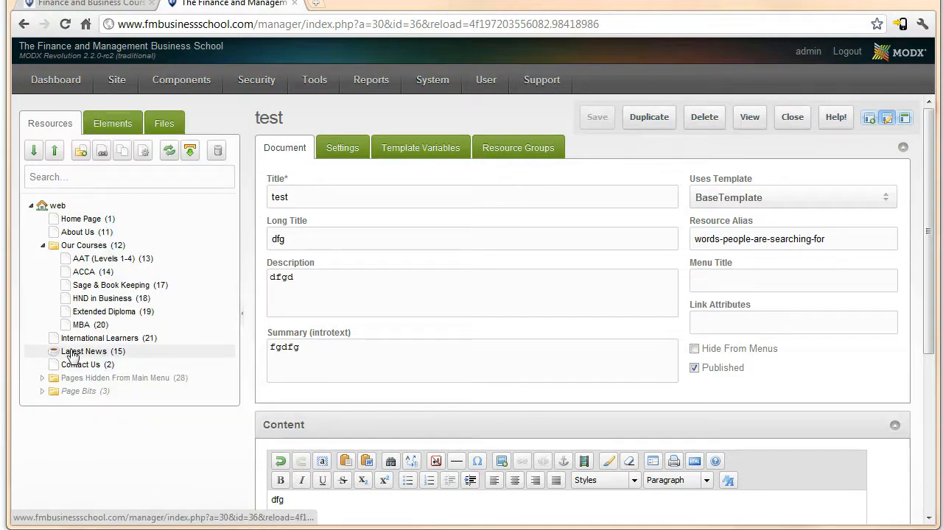
Step: Open the Latest News page on the live site and look over its articles
{"action": "left_click", "coordinate": [86, 5]}
{"action": "scroll", "coordinate": [520, 196], "scroll_direction": "up", "scroll_amount": 5}
{"action": "scroll", "coordinate": [516, 191], "scroll_direction": "up", "scroll_amount": 3}
{"action": "left_click", "coordinate": [464, 165]}
{"action": "scroll", "coordinate": [463, 185], "scroll_direction": "down", "scroll_amount": 3}
Step: Open the Latest News container in the manager and look through its settings and list of articles
{"action": "key", "text": "ctrl+Tab"}
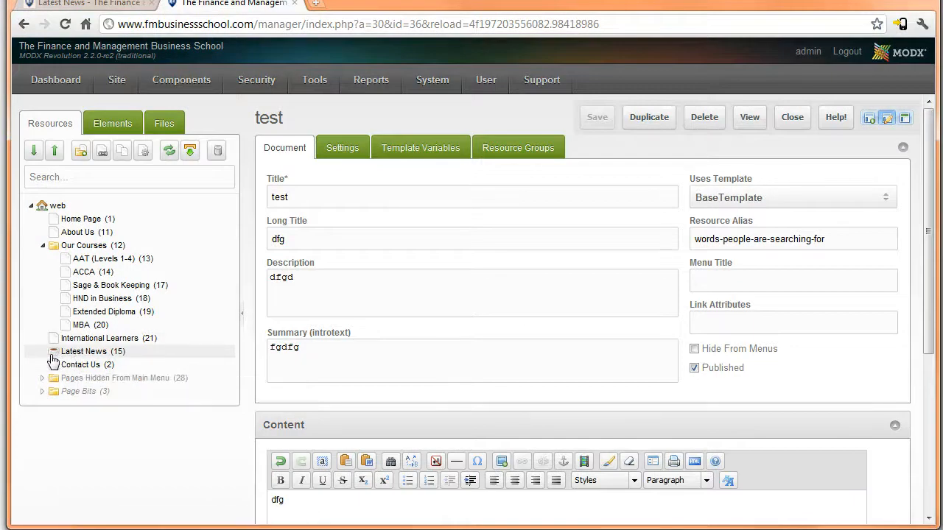
{"action": "left_click", "coordinate": [53, 359]}
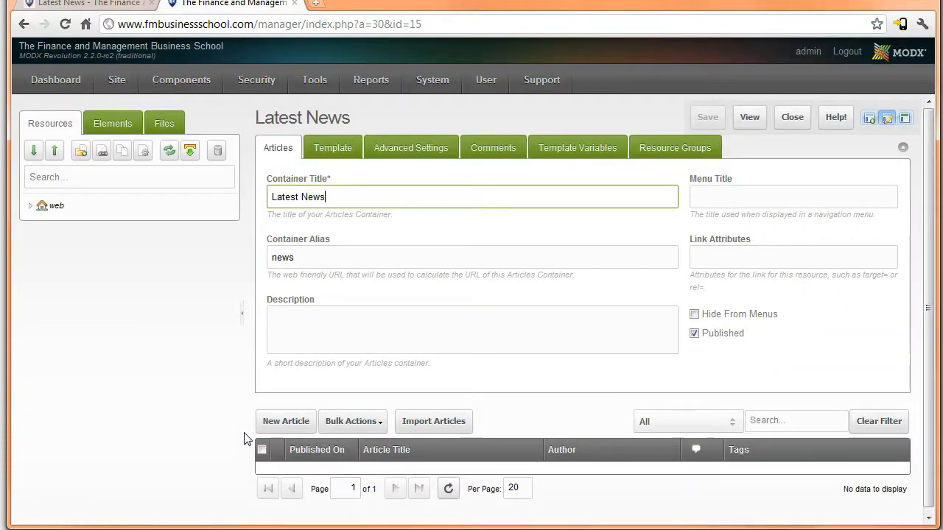
{"action": "scroll", "coordinate": [461, 425], "scroll_direction": "down", "scroll_amount": 4}
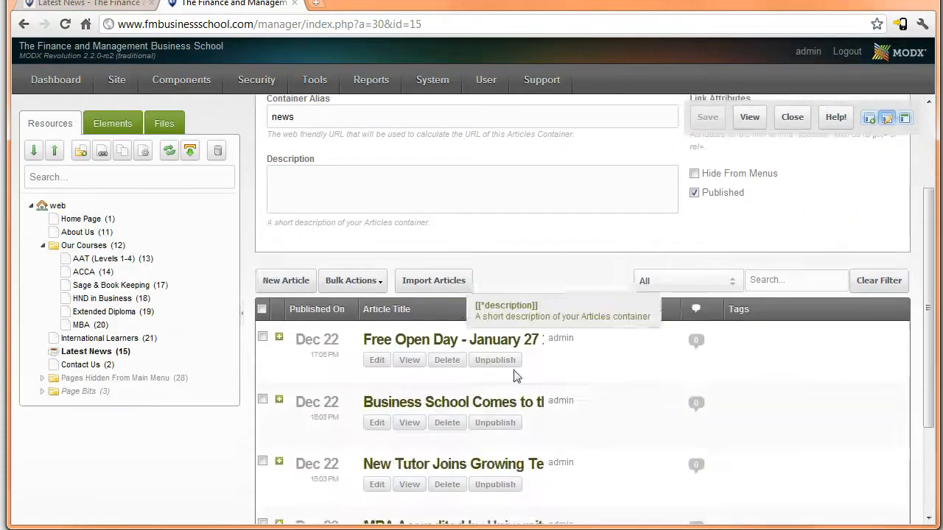
{"action": "scroll", "coordinate": [655, 402], "scroll_direction": "up", "scroll_amount": 2}
{"action": "scroll", "coordinate": [658, 410], "scroll_direction": "up", "scroll_amount": 2}
{"action": "scroll", "coordinate": [543, 312], "scroll_direction": "down", "scroll_amount": 2}
{"action": "scroll", "coordinate": [440, 283], "scroll_direction": "up", "scroll_amount": 2}
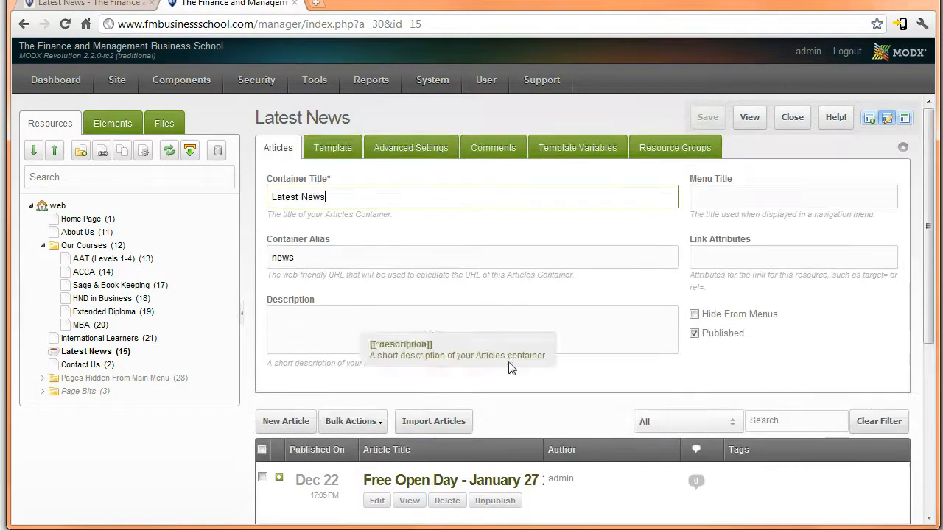
{"action": "scroll", "coordinate": [511, 359], "scroll_direction": "down", "scroll_amount": 3}
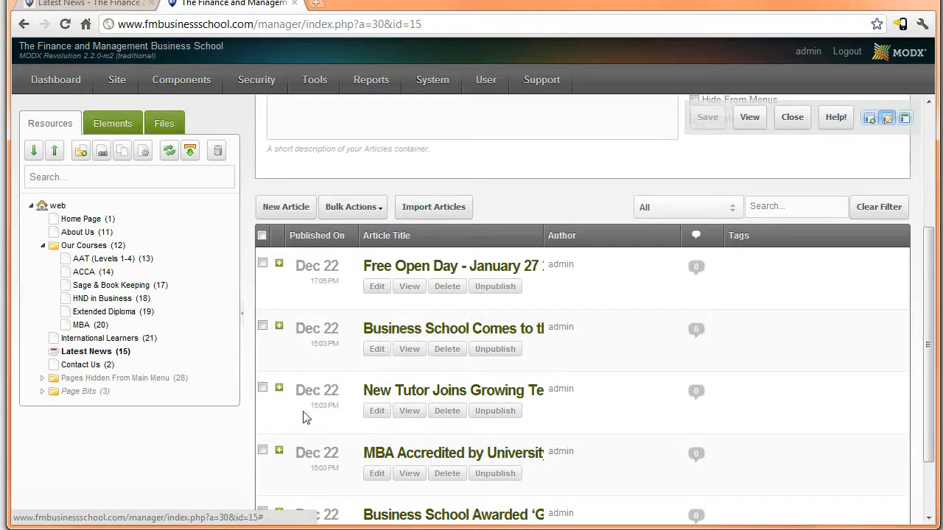
{"action": "scroll", "coordinate": [513, 373], "scroll_direction": "down", "scroll_amount": 2}
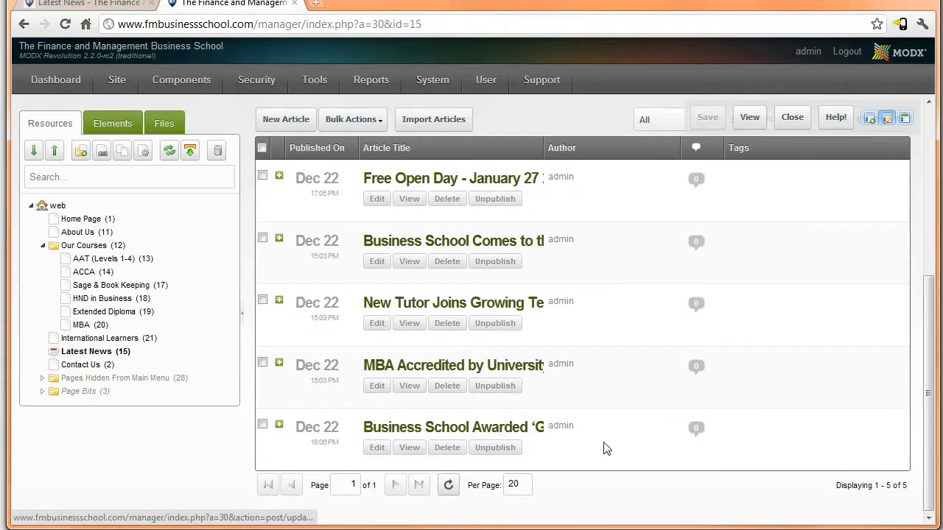
{"action": "scroll", "coordinate": [545, 353], "scroll_direction": "up", "scroll_amount": 1}
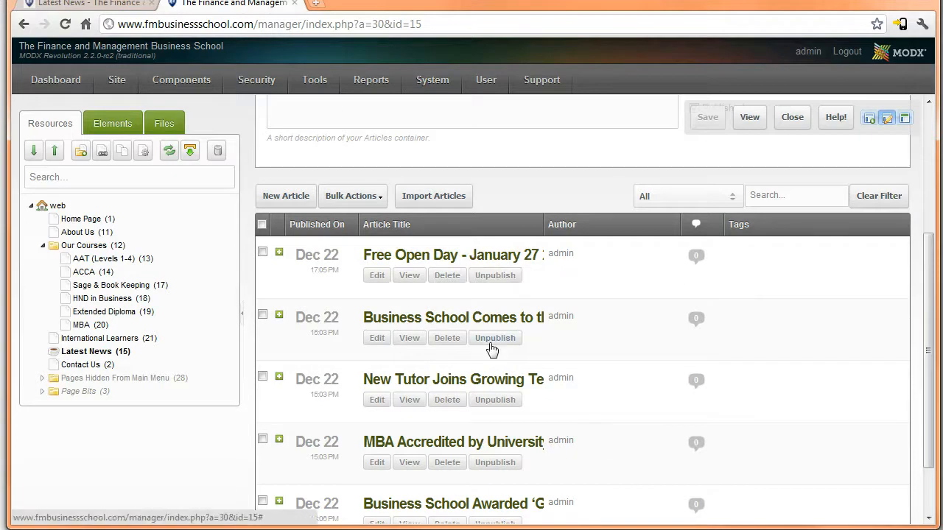
Step: Create a new Latest News article titled "test article" and fill its content with several short lines of placeholder text such as "wefwef"
{"action": "left_click", "coordinate": [305, 198]}
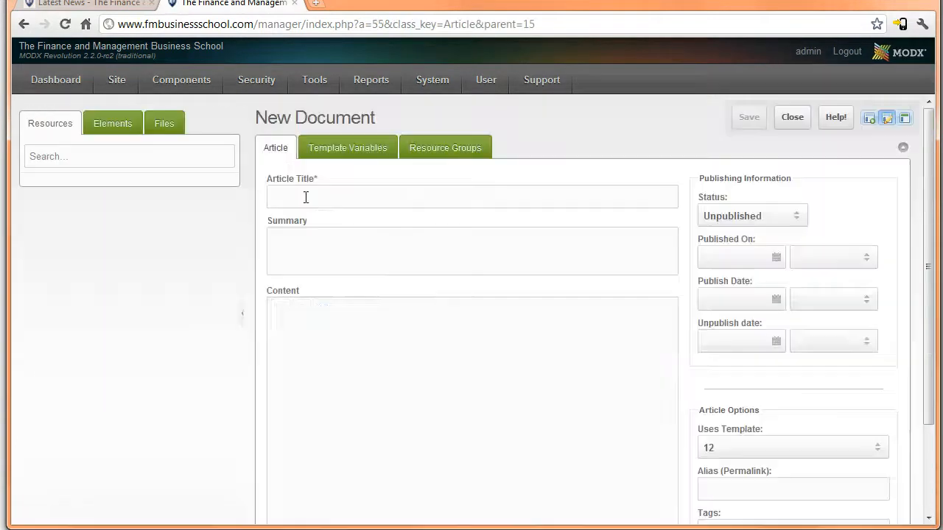
{"action": "left_click", "coordinate": [303, 197]}
{"action": "type", "text": "test article"}
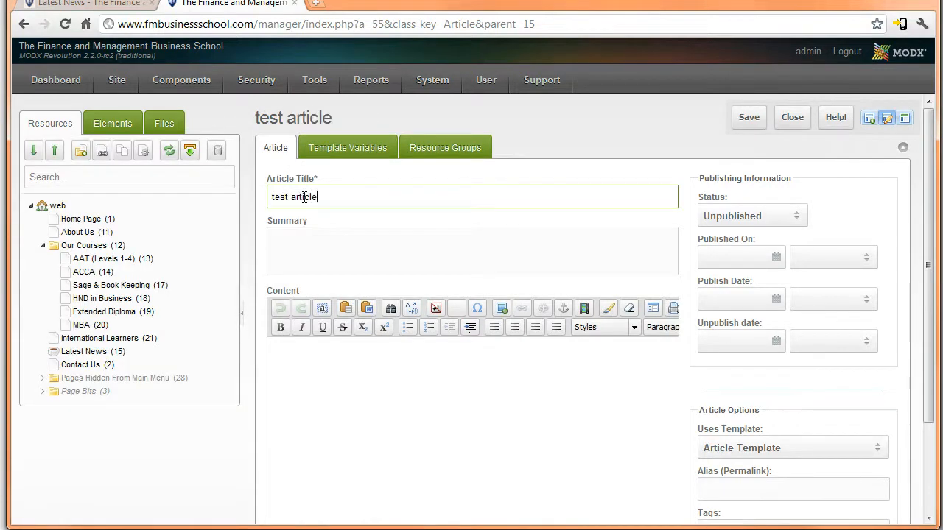
{"action": "scroll", "coordinate": [423, 263], "scroll_direction": "down", "scroll_amount": 1}
{"action": "left_click", "coordinate": [340, 345]}
{"action": "type", "text": "we"}
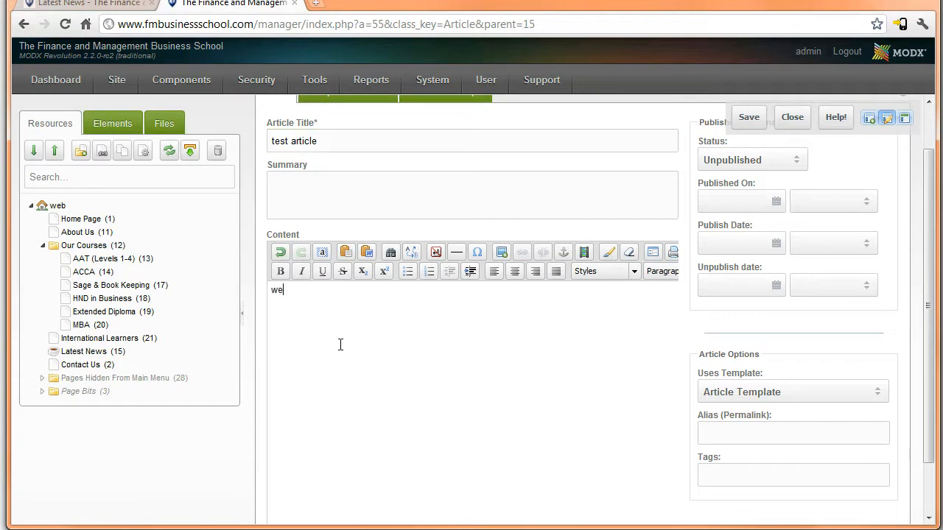
{"action": "type", "text": "f"}
{"action": "scroll", "coordinate": [352, 243], "scroll_direction": "up", "scroll_amount": 1}
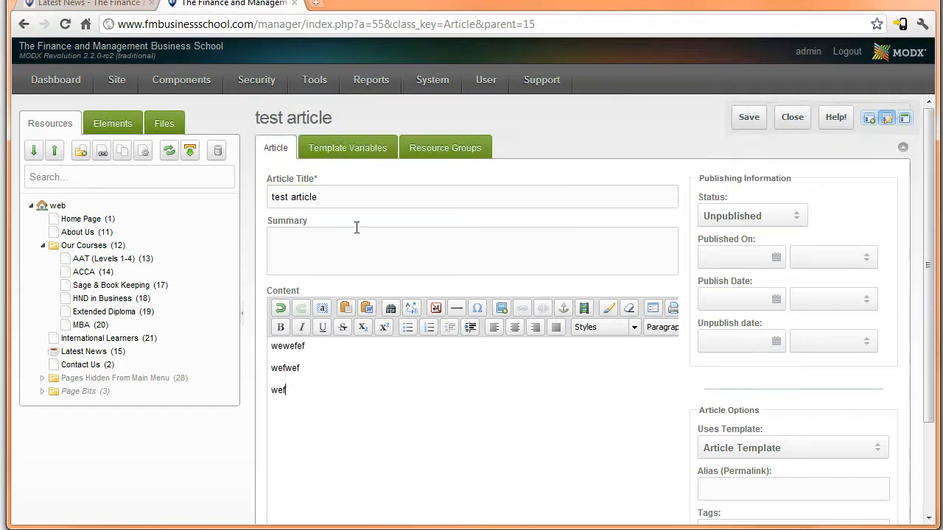
{"action": "left_click", "coordinate": [353, 149]}
{"action": "left_click", "coordinate": [292, 153]}
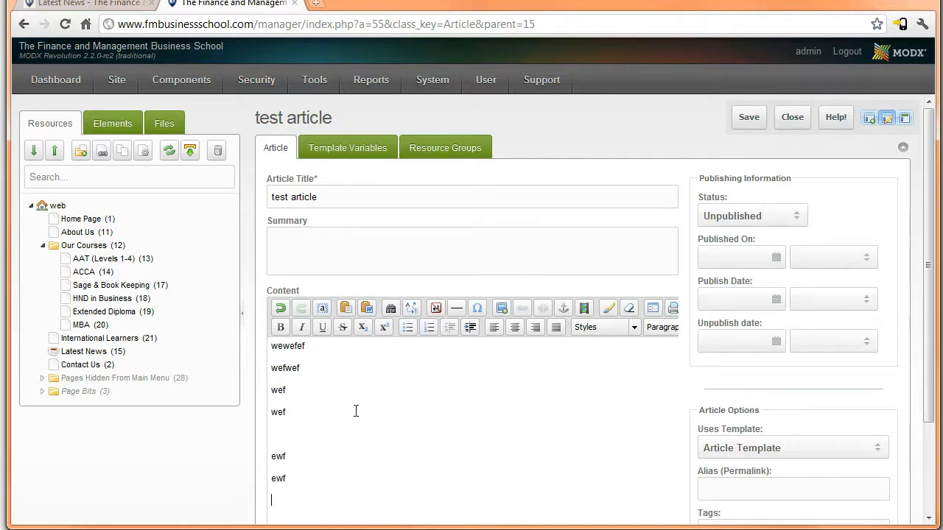
Step: Enter "wefwef" and "wefwefwef" on two lines as the article's summary and set its status to Published
{"action": "left_click", "coordinate": [305, 250]}
{"action": "type", "text": "wefwef"}
{"action": "scroll", "coordinate": [599, 322], "scroll_direction": "down", "scroll_amount": 3}
{"action": "scroll", "coordinate": [599, 322], "scroll_direction": "up", "scroll_amount": 3}
{"action": "left_click", "coordinate": [806, 216]}
{"action": "left_click", "coordinate": [736, 231]}
Step: Set the article's permalink alias to "test news title" and save the article
{"action": "scroll", "coordinate": [665, 331], "scroll_direction": "down", "scroll_amount": 3}
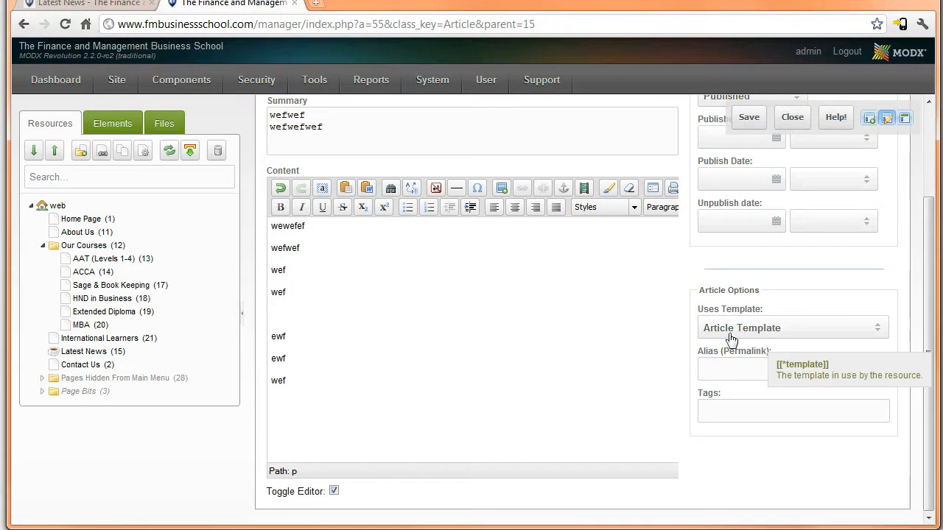
{"action": "left_click", "coordinate": [728, 372]}
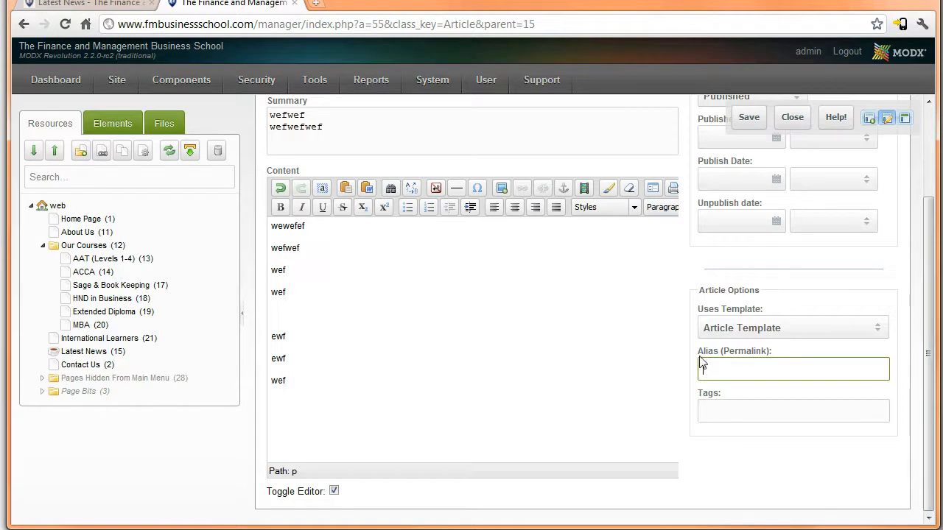
{"action": "left_click_drag", "start_coordinate": [700, 352], "coordinate": [766, 351]}
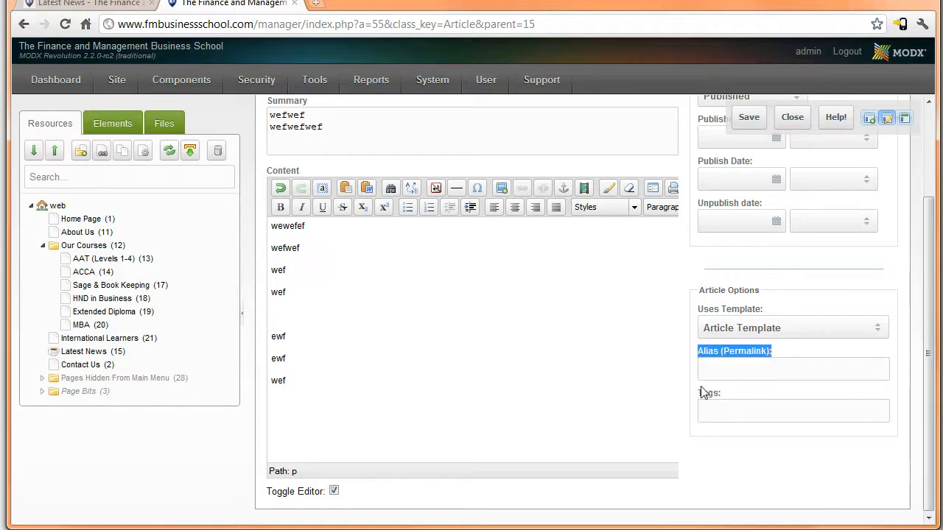
{"action": "scroll", "coordinate": [676, 381], "scroll_direction": "up", "scroll_amount": 2}
{"action": "scroll", "coordinate": [675, 380], "scroll_direction": "down", "scroll_amount": 2}
{"action": "left_click", "coordinate": [730, 375]}
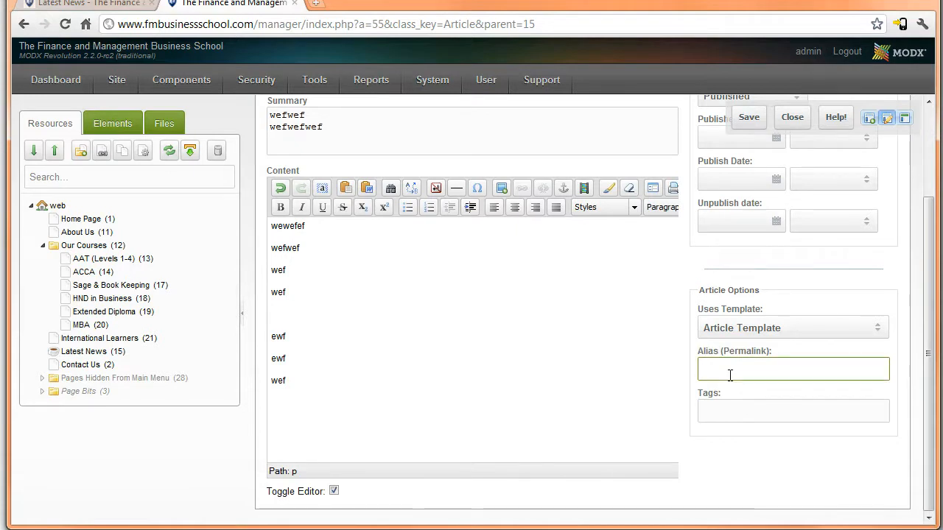
{"action": "type", "text": "test news title"}
{"action": "scroll", "coordinate": [730, 376], "scroll_direction": "up", "scroll_amount": 2}
{"action": "scroll", "coordinate": [707, 405], "scroll_direction": "down", "scroll_amount": 2}
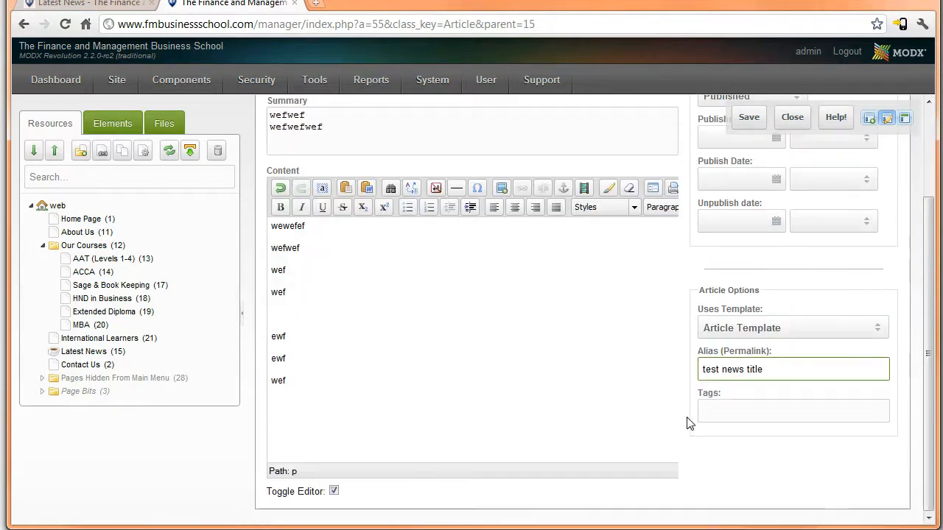
{"action": "left_click", "coordinate": [745, 121]}
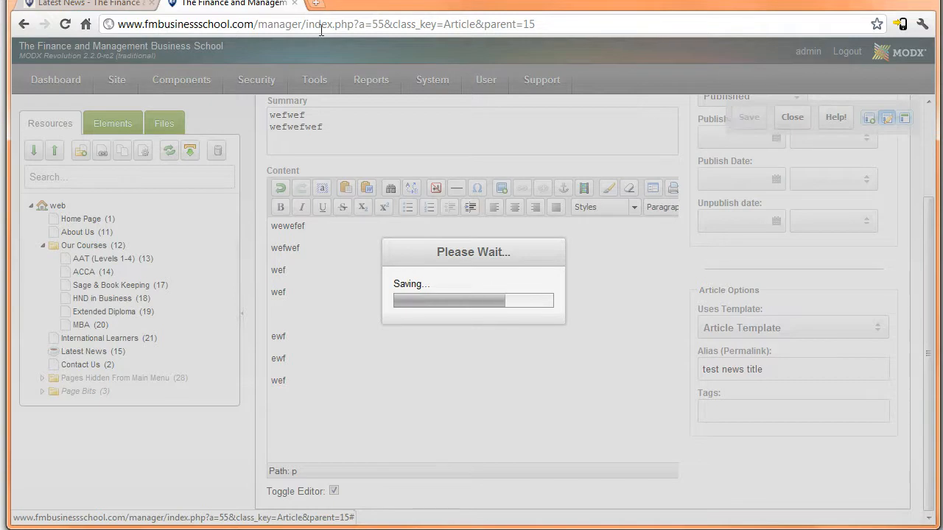
Step: Reload the manager from its base address and check the Latest News container's article list for the test article
{"action": "left_click_drag", "start_coordinate": [318, 24], "coordinate": [671, 49]}
{"action": "key", "text": "BackSpace"}
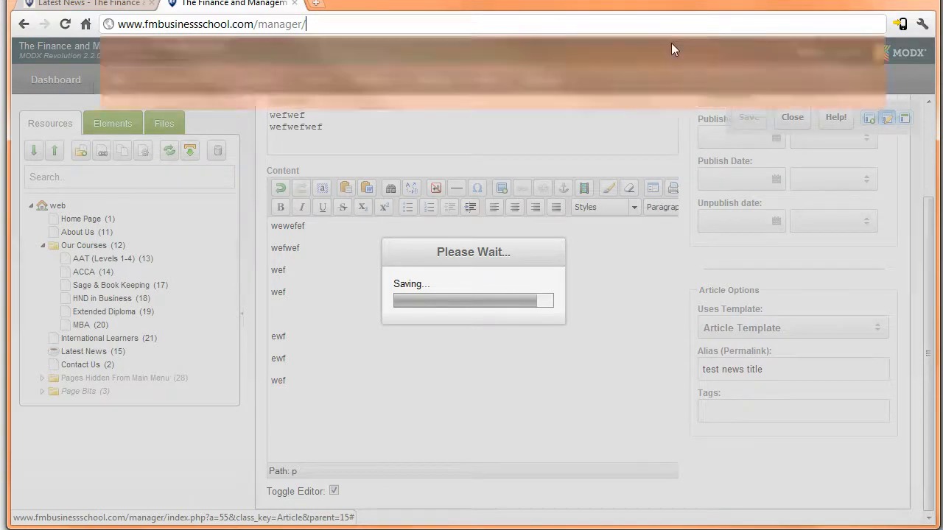
{"action": "key", "text": "Return"}
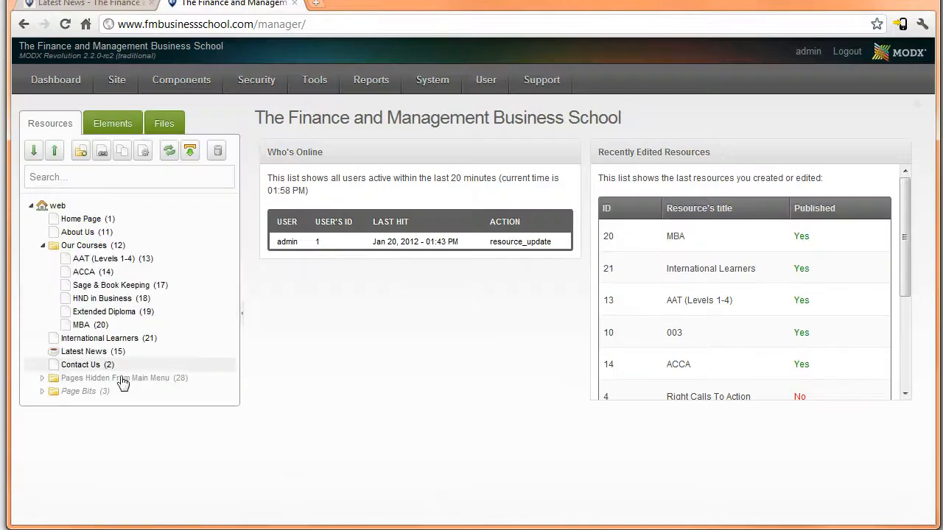
{"action": "left_click", "coordinate": [75, 353]}
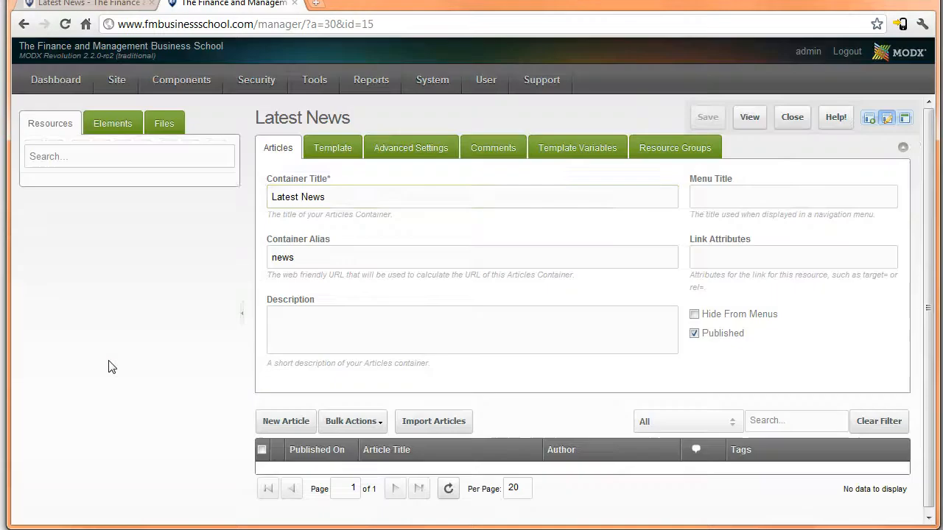
{"action": "scroll", "coordinate": [478, 436], "scroll_direction": "down", "scroll_amount": 2}
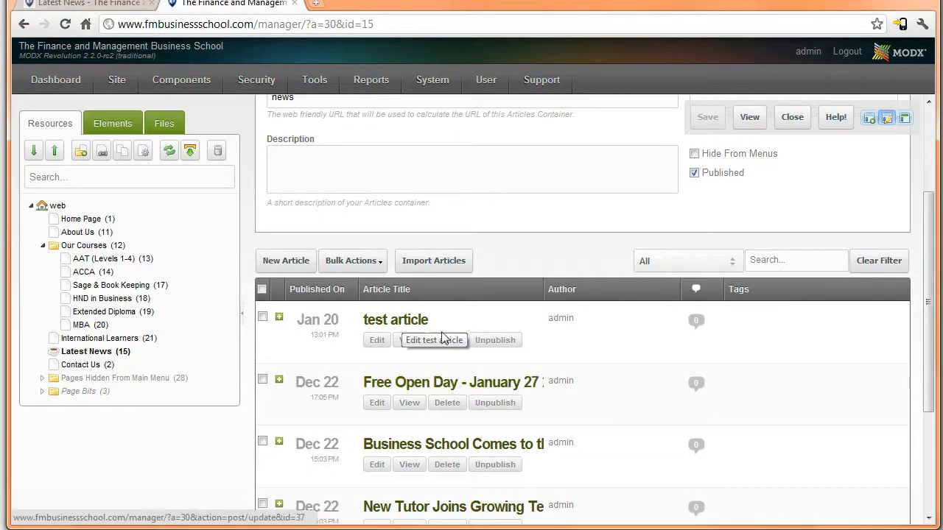
Step: Open the live site's home page and check the test article's summary under Latest News & Updates
{"action": "left_click", "coordinate": [88, 4]}
{"action": "key", "text": "F5"}
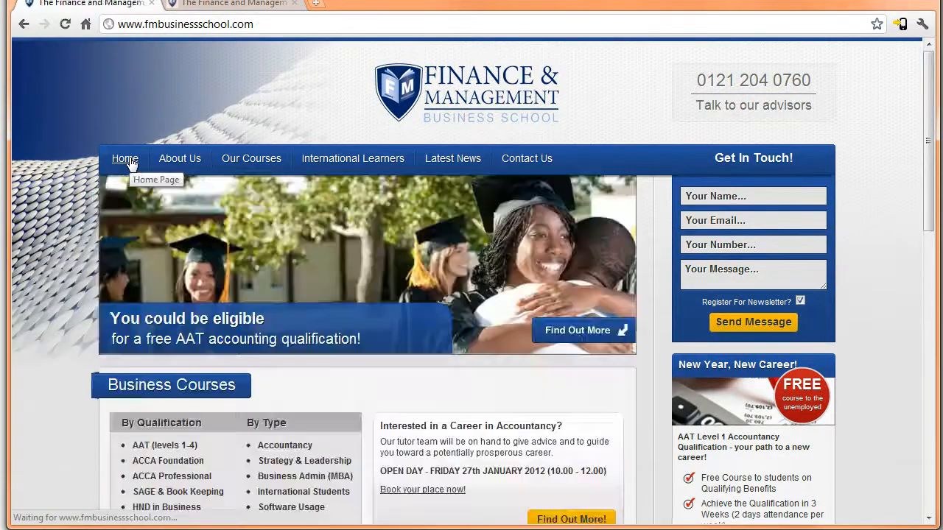
{"action": "scroll", "coordinate": [252, 208], "scroll_direction": "down", "scroll_amount": 10}
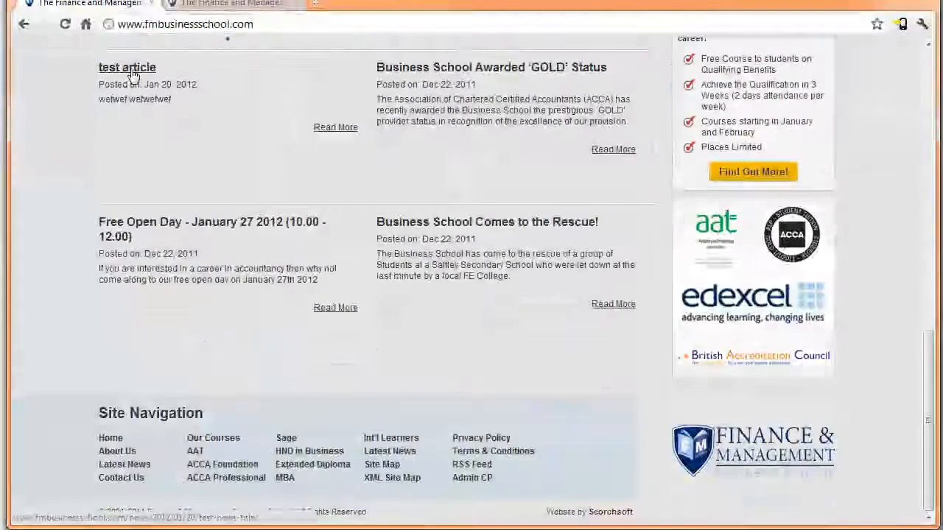
{"action": "left_click_drag", "start_coordinate": [171, 99], "coordinate": [98, 100]}
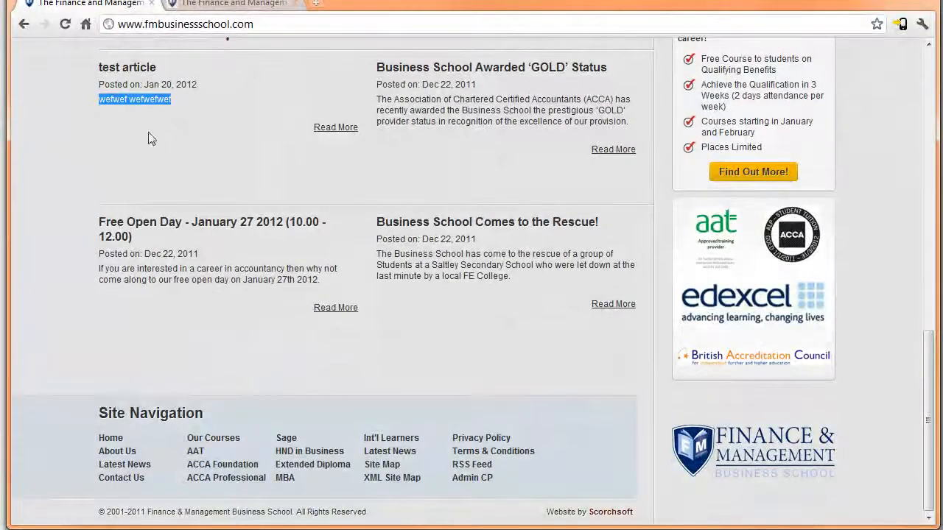
{"action": "scroll", "coordinate": [132, 208], "scroll_direction": "up", "scroll_amount": 2}
Step: Open the test article on the live site and examine its content, comment form and page address
{"action": "left_click", "coordinate": [132, 208]}
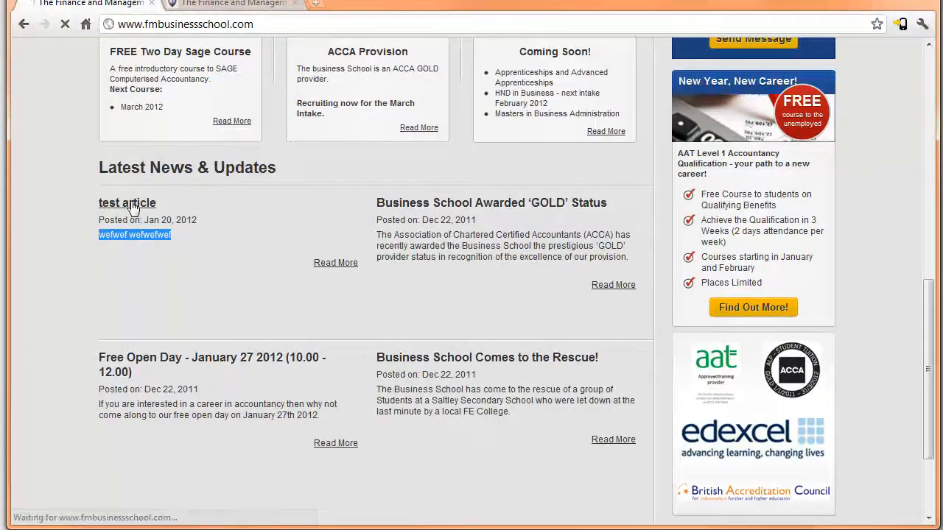
{"action": "scroll", "coordinate": [435, 402], "scroll_direction": "down", "scroll_amount": 3}
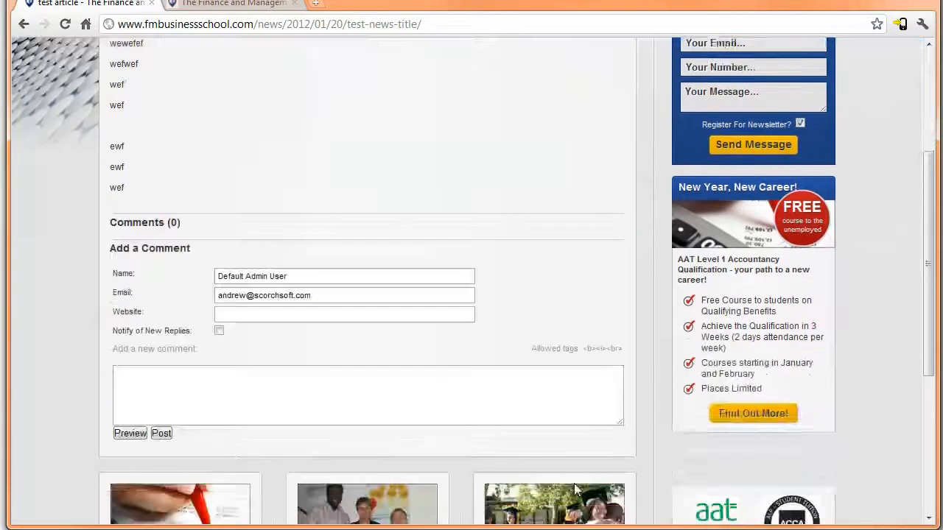
{"action": "scroll", "coordinate": [574, 483], "scroll_direction": "up", "scroll_amount": 2}
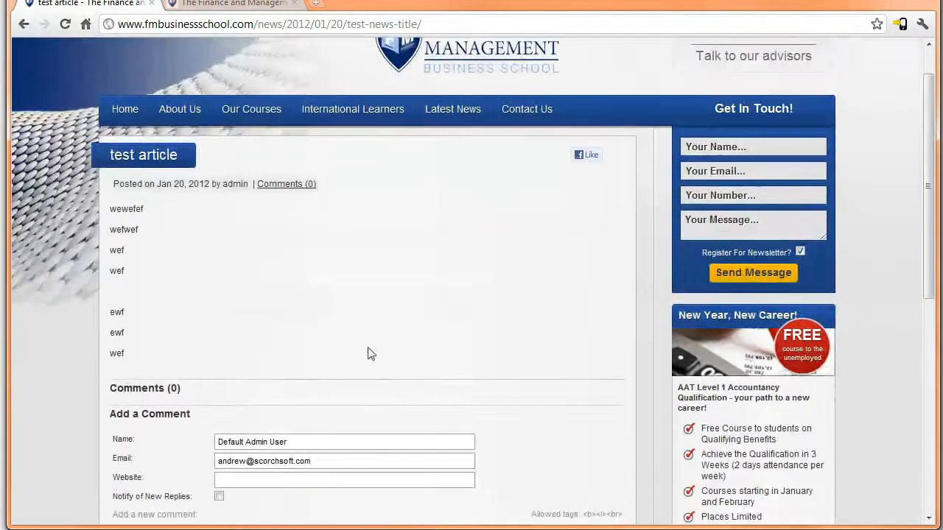
{"action": "left_click_drag", "start_coordinate": [386, 364], "coordinate": [132, 204]}
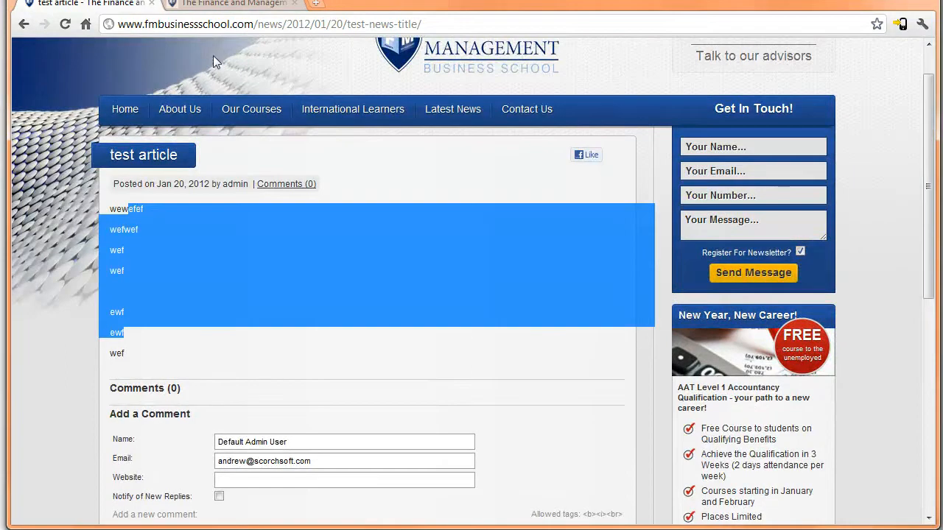
{"action": "left_click_drag", "start_coordinate": [345, 23], "coordinate": [413, 22]}
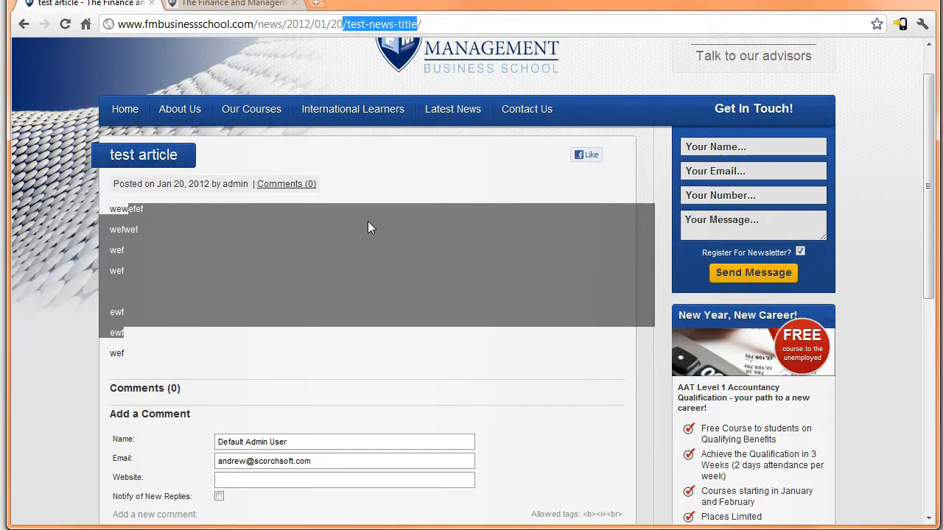
Step: Open the Quip commenting component in the manager and look through its comment threads and unapproved comments
{"action": "left_click", "coordinate": [228, 6]}
{"action": "mouse_move", "coordinate": [256, 80]}
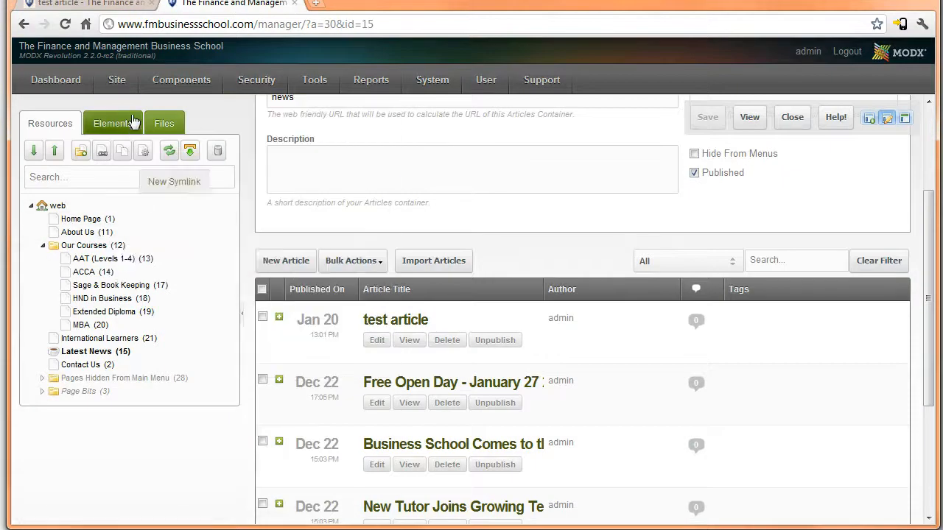
{"action": "mouse_move", "coordinate": [131, 88]}
{"action": "mouse_move", "coordinate": [179, 87]}
{"action": "left_click", "coordinate": [162, 150]}
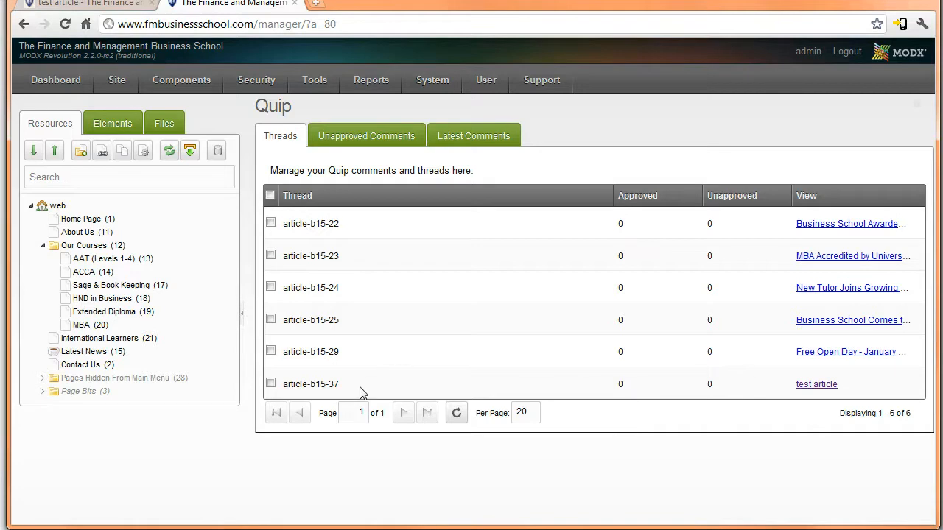
{"action": "left_click", "coordinate": [809, 385]}
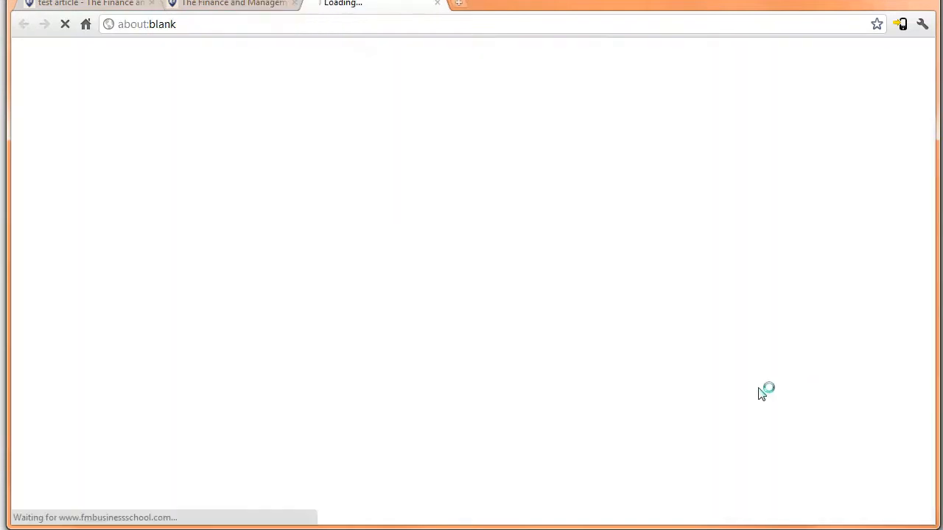
{"action": "left_click", "coordinate": [438, 4]}
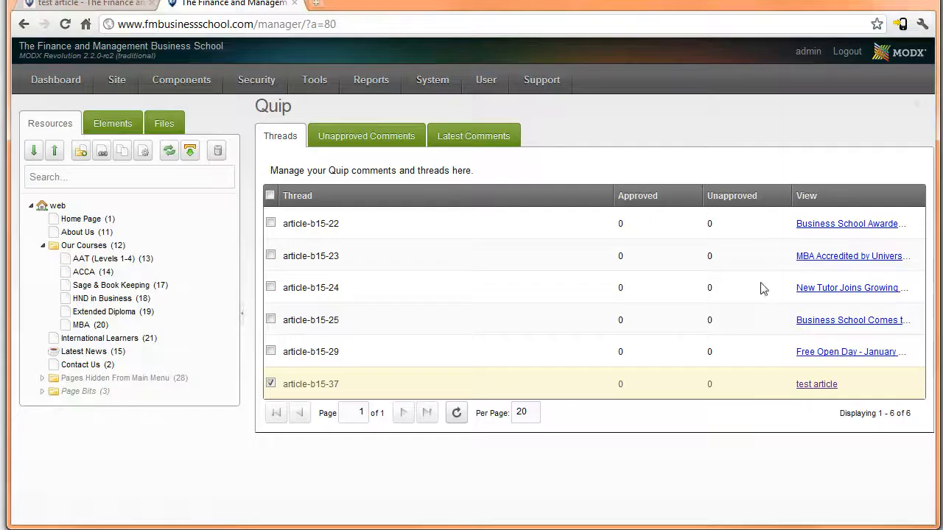
{"action": "left_click", "coordinate": [368, 136]}
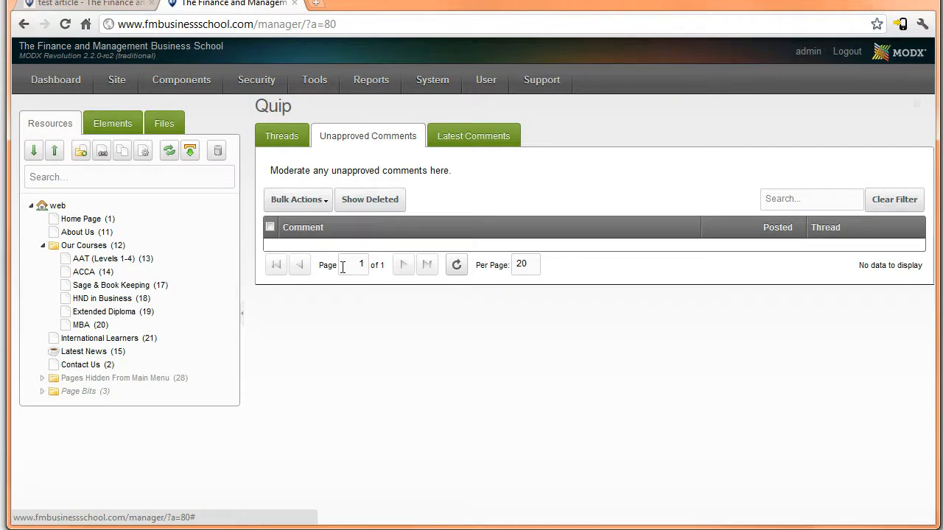
Step: Open the Home Page Rotator album in the manager's Gallery component
{"action": "mouse_move", "coordinate": [177, 91]}
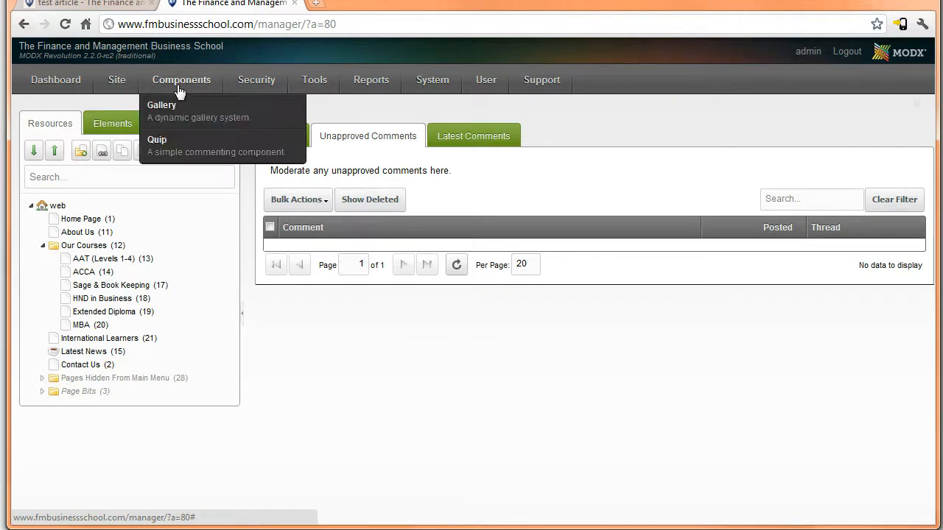
{"action": "left_click", "coordinate": [172, 110]}
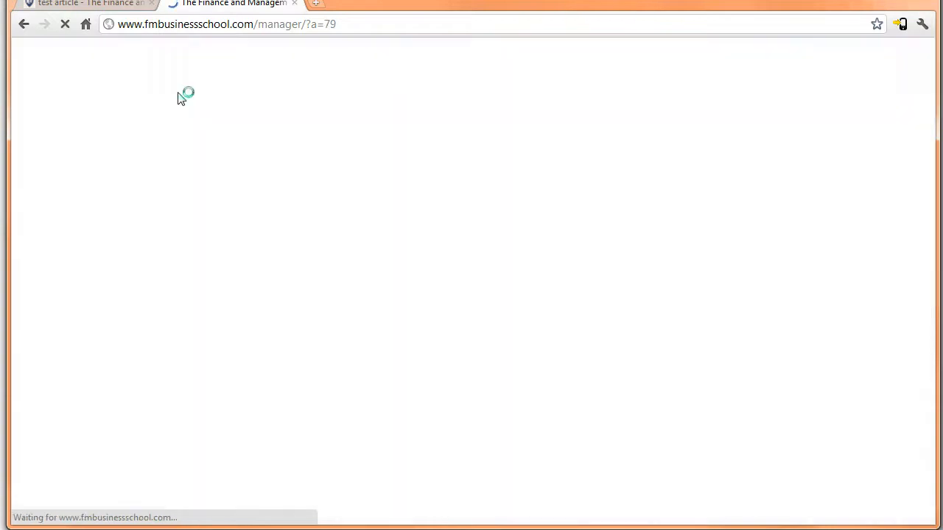
{"action": "mouse_move", "coordinate": [194, 92]}
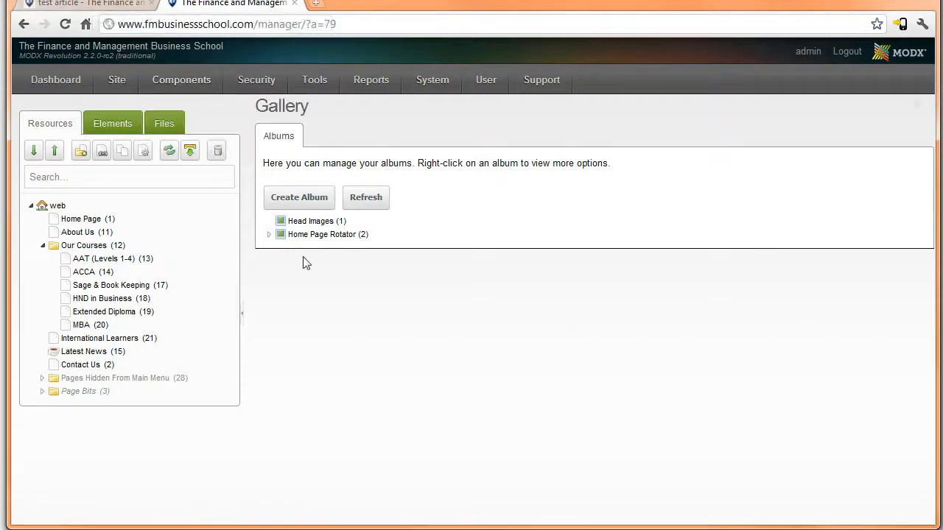
{"action": "left_click", "coordinate": [269, 236]}
{"action": "left_click", "coordinate": [301, 236]}
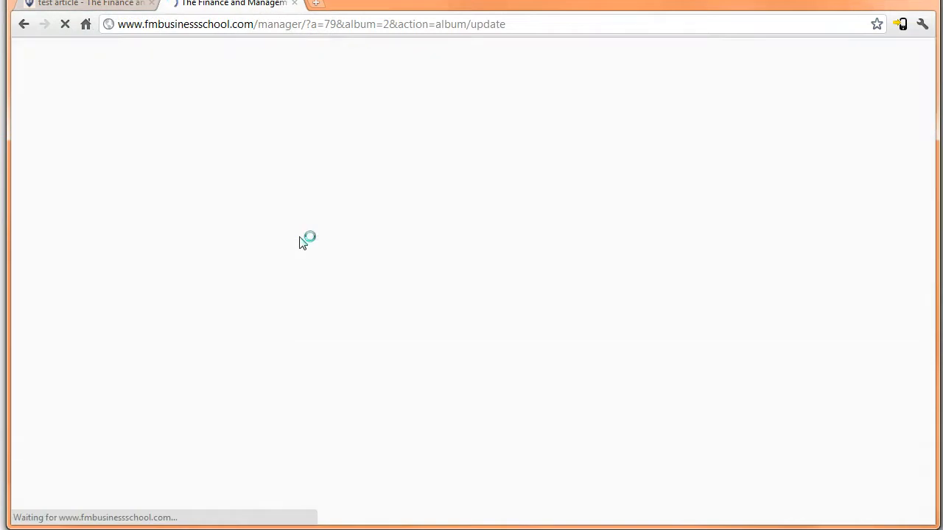
Step: View the rotating banner on the live home page, and return to the Home Page Rotator album to compare its images
{"action": "left_click", "coordinate": [100, 4]}
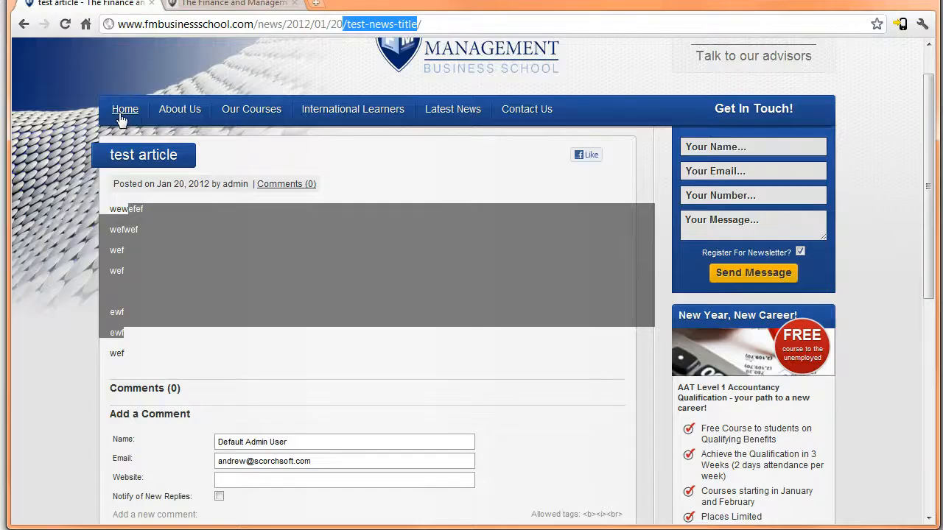
{"action": "left_click", "coordinate": [120, 109]}
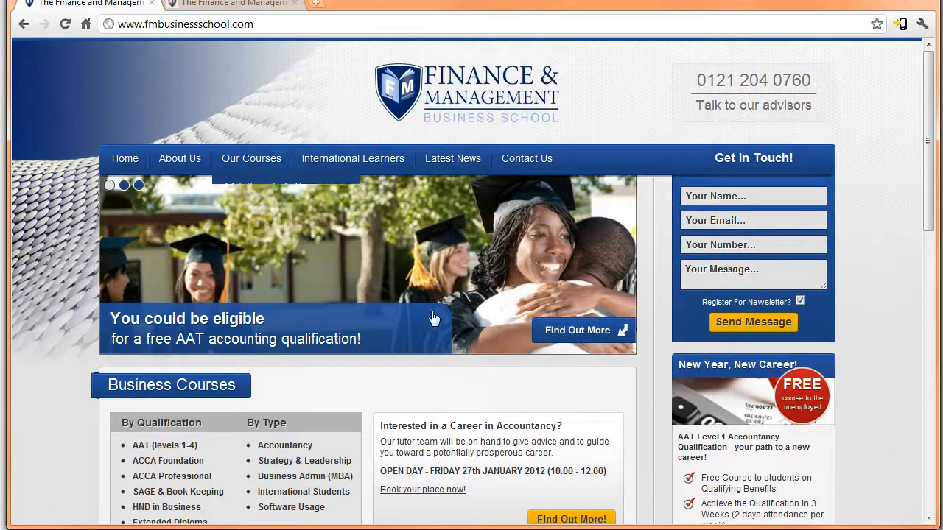
{"action": "left_click", "coordinate": [214, 4]}
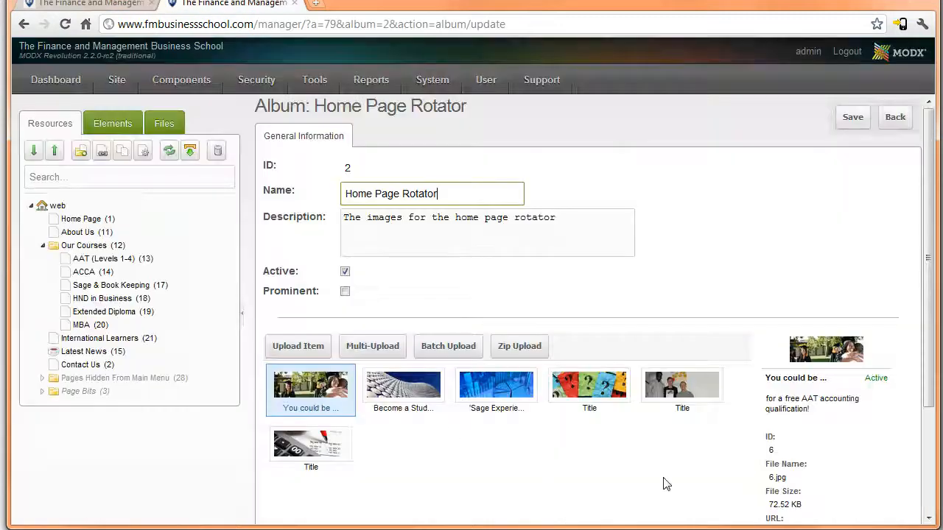
Step: Move the question-mark image to the first position in the Home Page Rotator album and save the album
{"action": "scroll", "coordinate": [505, 487], "scroll_direction": "down", "scroll_amount": 1}
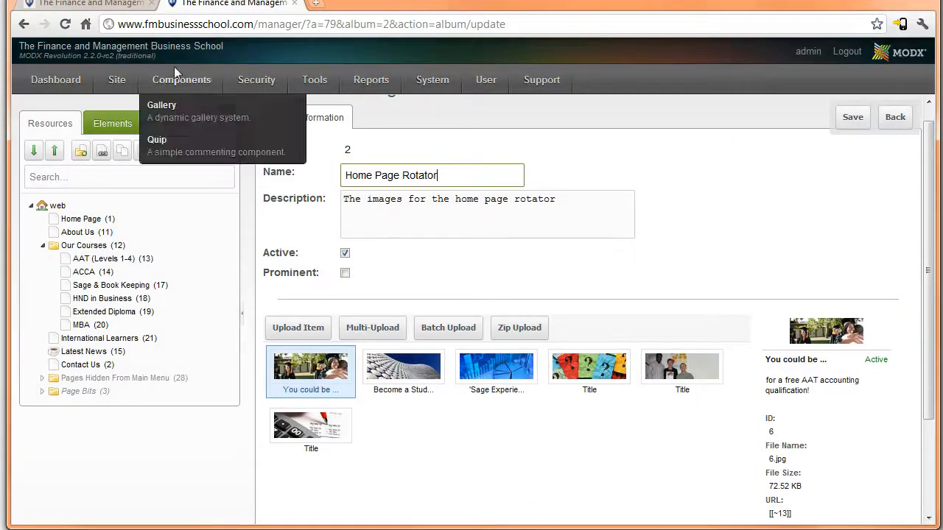
{"action": "left_click", "coordinate": [74, 4]}
{"action": "left_click", "coordinate": [210, 4]}
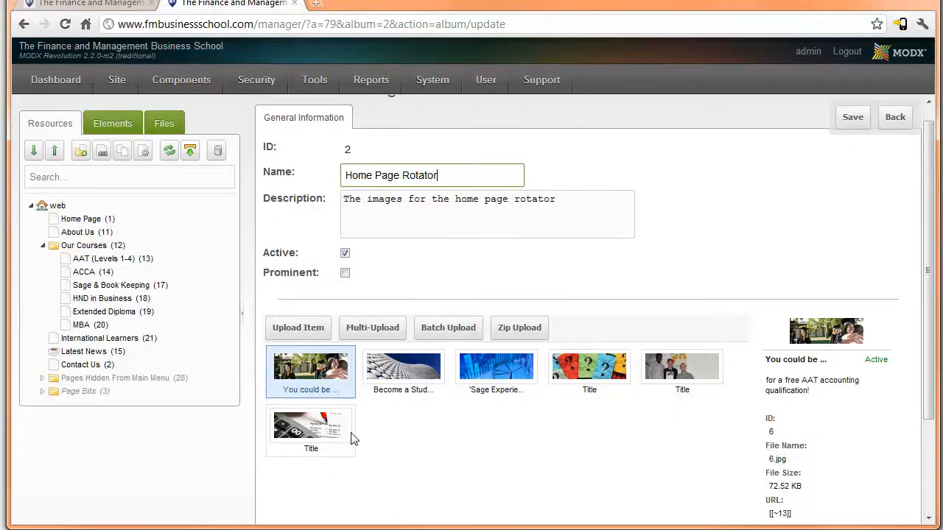
{"action": "left_click", "coordinate": [417, 449]}
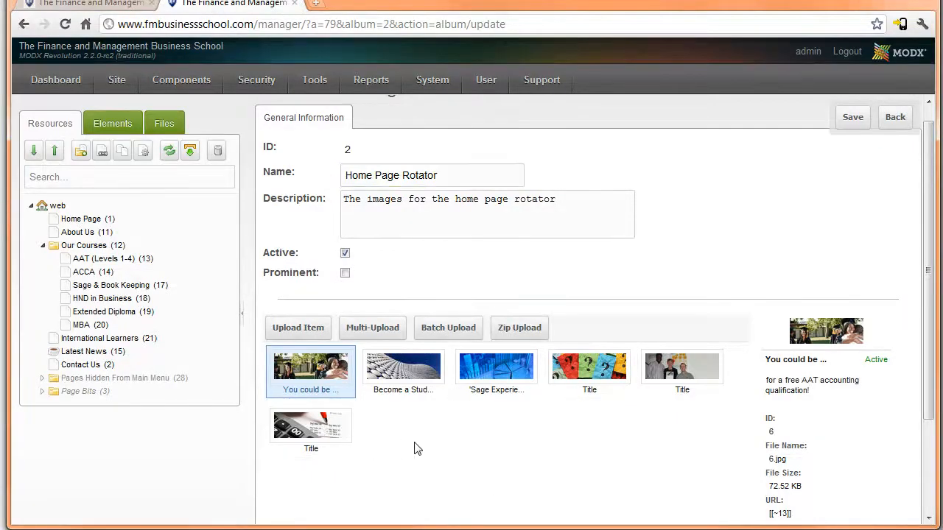
{"action": "scroll", "coordinate": [417, 449], "scroll_direction": "down", "scroll_amount": 3}
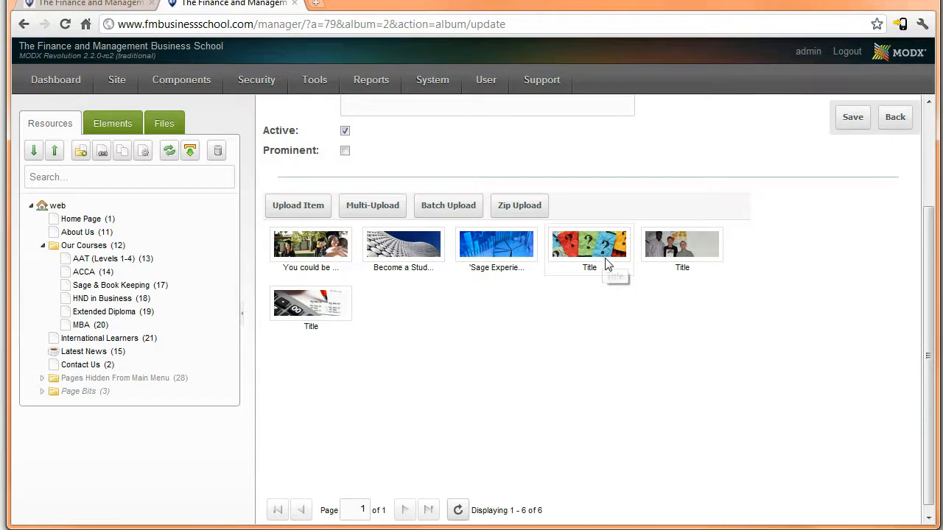
{"action": "left_click_drag", "start_coordinate": [607, 263], "coordinate": [335, 265]}
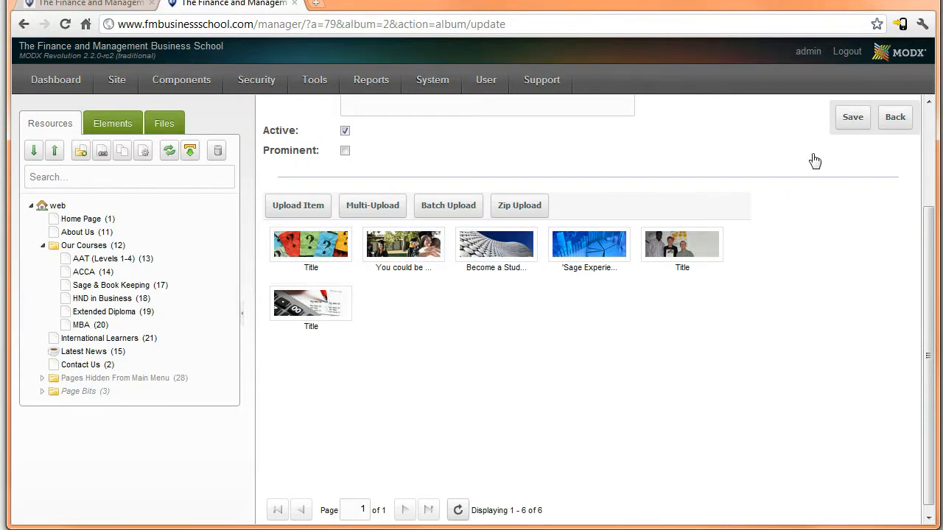
{"action": "left_click", "coordinate": [846, 118]}
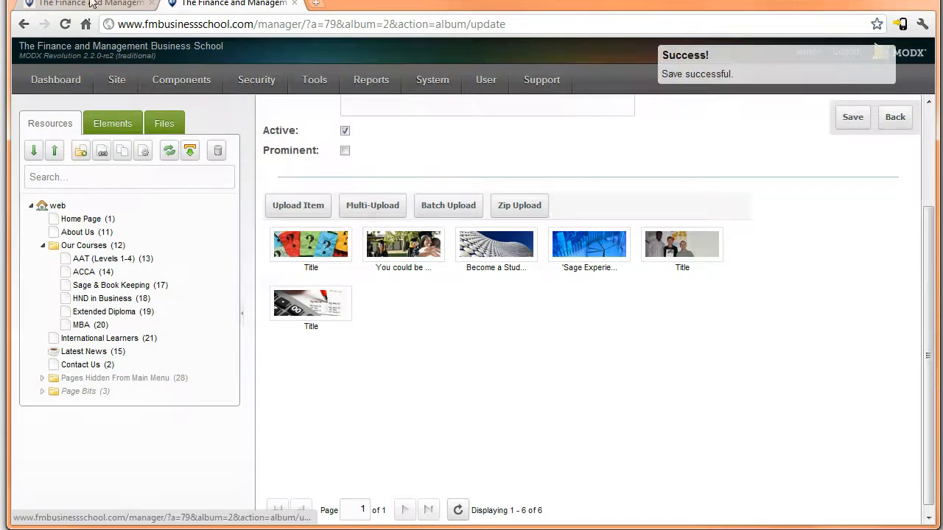
Step: Reload the live home page to check the first banner of the rotator, and return to the album
{"action": "left_click", "coordinate": [124, 4]}
{"action": "key", "text": "F5"}
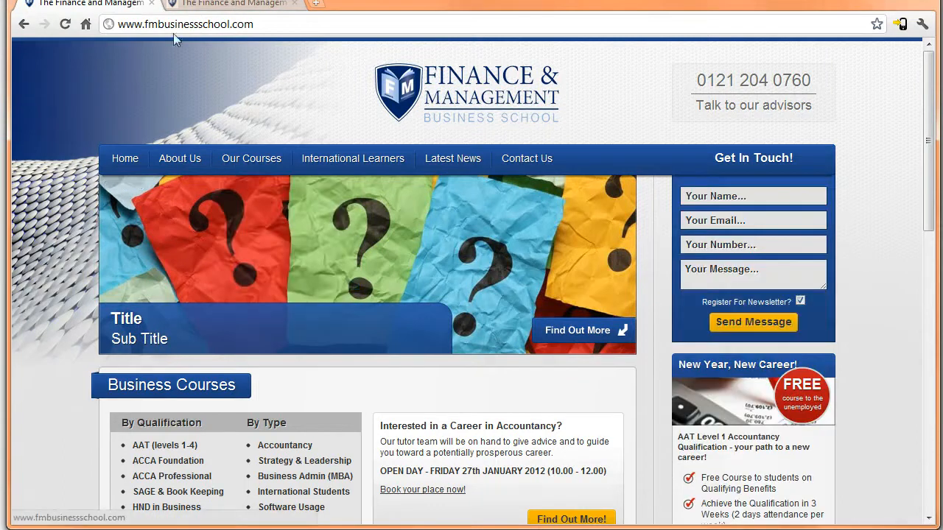
{"action": "left_click", "coordinate": [214, 4]}
Step: Update the question-mark image's item with the name "hello" and the description "w", and save it
{"action": "left_click", "coordinate": [324, 265]}
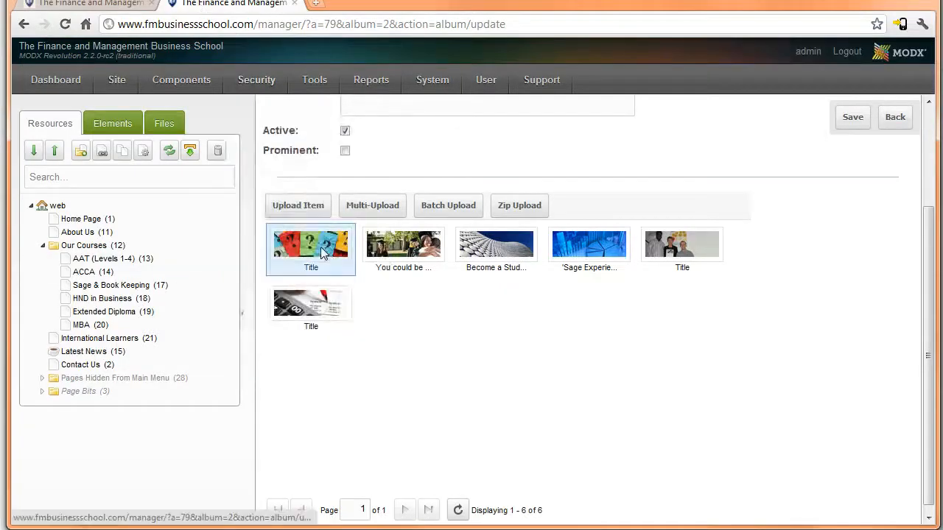
{"action": "right_click", "coordinate": [314, 252]}
{"action": "left_click", "coordinate": [340, 261]}
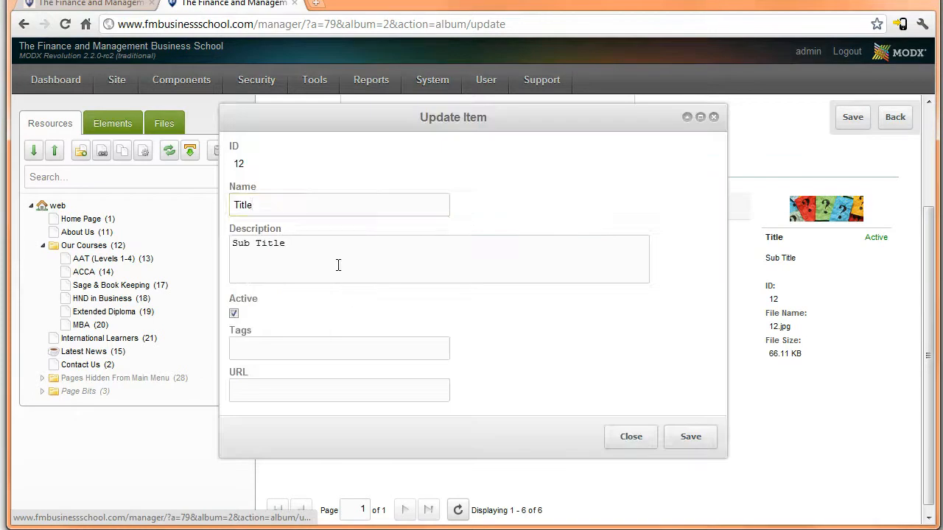
{"action": "left_click_drag", "start_coordinate": [261, 205], "coordinate": [224, 201]}
{"action": "left_click_drag", "start_coordinate": [346, 252], "coordinate": [214, 240]}
{"action": "left_click_drag", "start_coordinate": [295, 204], "coordinate": [123, 194]}
{"action": "type", "text": "hello"}
{"action": "key", "text": "Tab"}
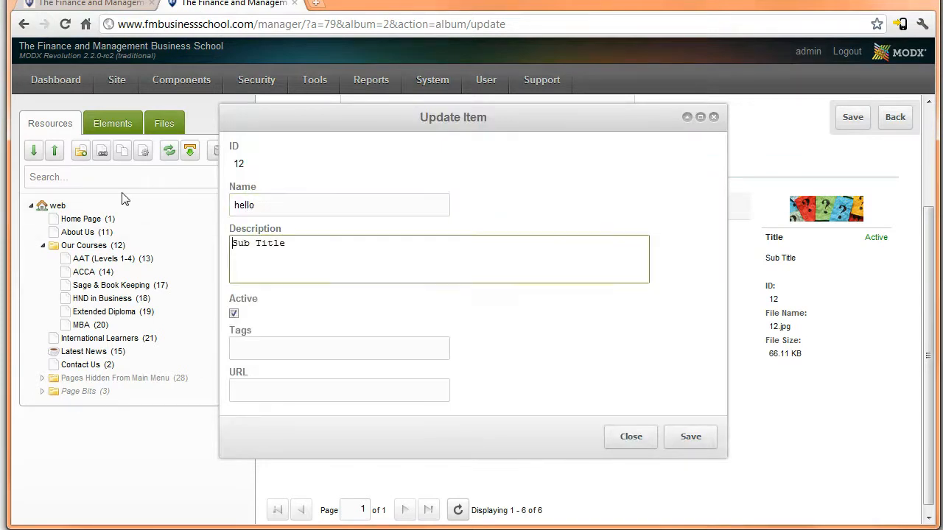
{"action": "key", "text": "ctrl+a"}
{"action": "type", "text": "w"}
{"action": "left_click", "coordinate": [689, 437]}
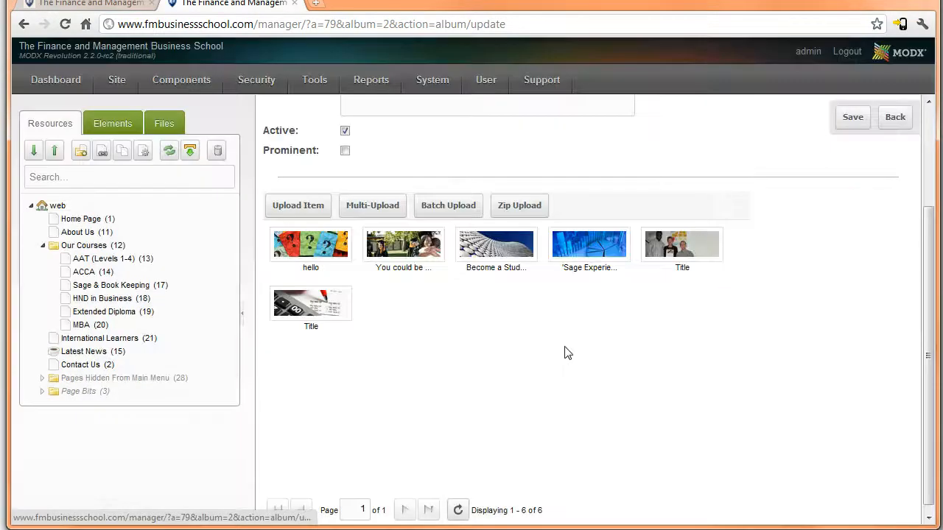
Step: Check the live home page's rotator, and move the "hello" image to the end of the album
{"action": "left_click", "coordinate": [88, 4]}
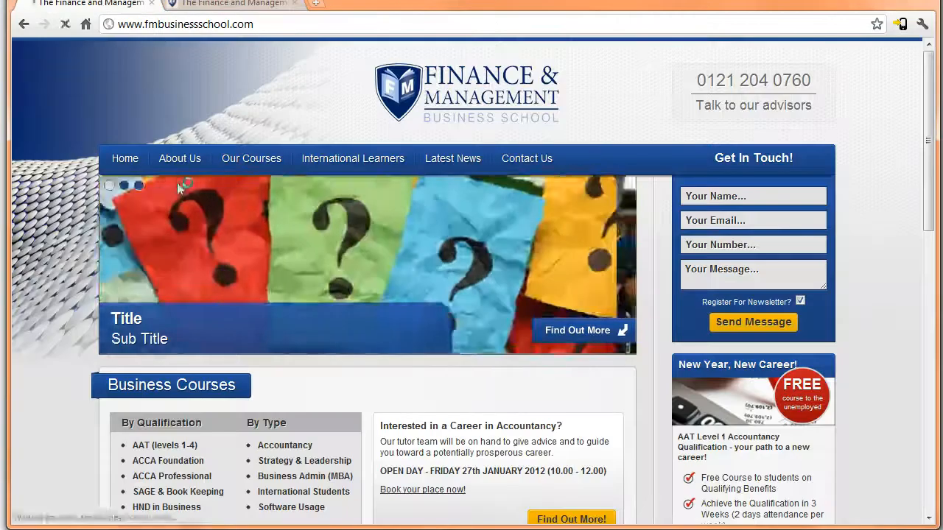
{"action": "left_click", "coordinate": [246, 6]}
{"action": "left_click_drag", "start_coordinate": [327, 251], "coordinate": [641, 272]}
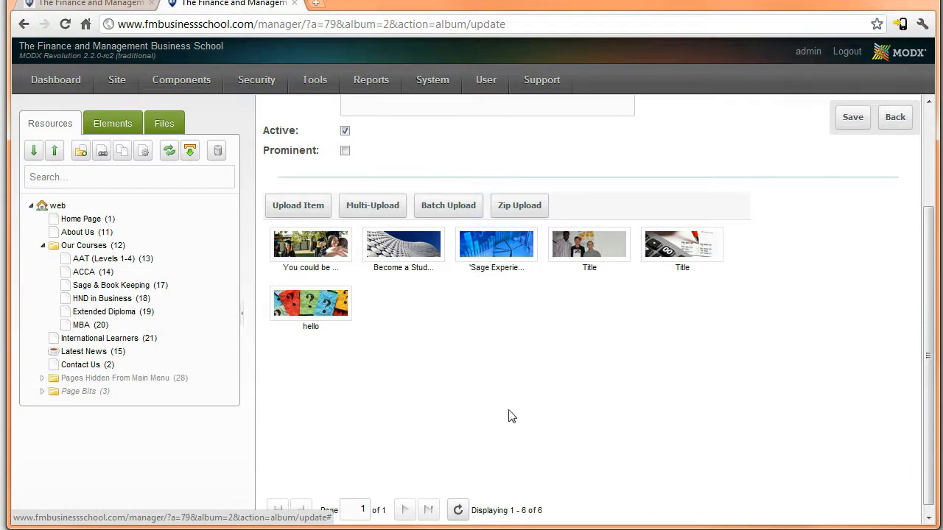
Step: Upload testimage.jpeg from the desktop to the album with the name "title" and the description "subtitle"
{"action": "left_click", "coordinate": [316, 213]}
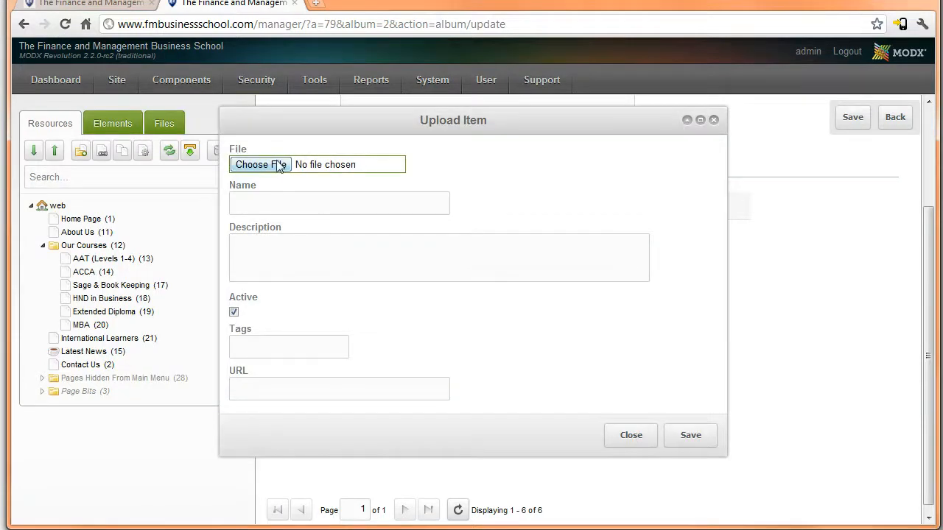
{"action": "left_click", "coordinate": [278, 164]}
{"action": "left_click_drag", "start_coordinate": [575, 103], "coordinate": [576, 223]}
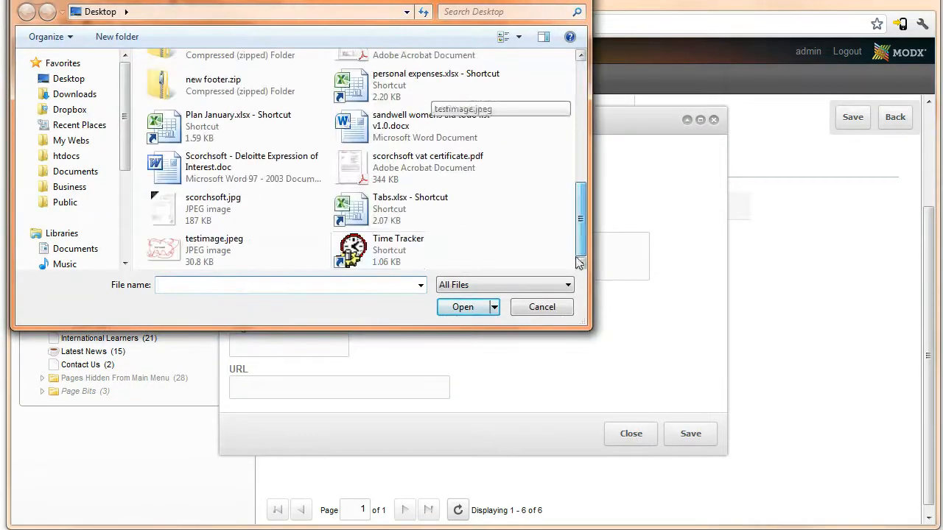
{"action": "left_click", "coordinate": [213, 243]}
{"action": "left_click", "coordinate": [459, 307]}
{"action": "left_click", "coordinate": [272, 199]}
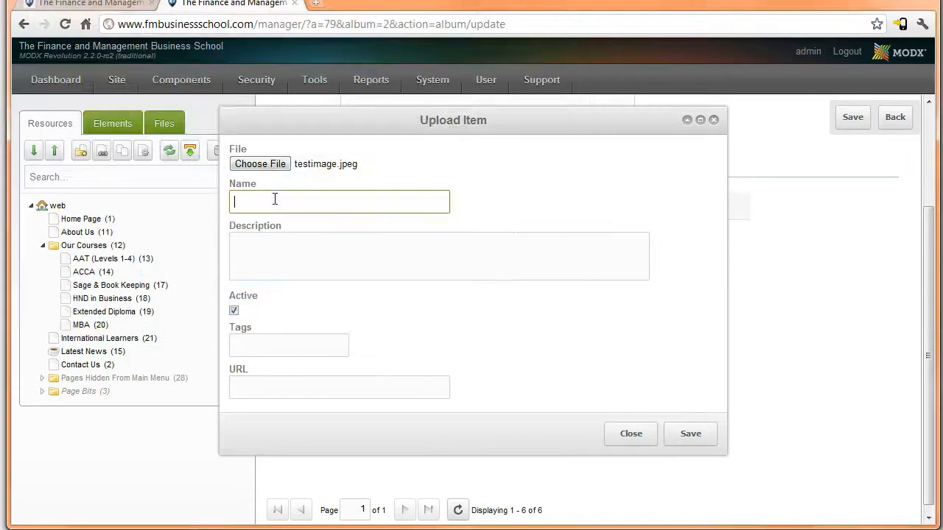
{"action": "left_click", "coordinate": [297, 234]}
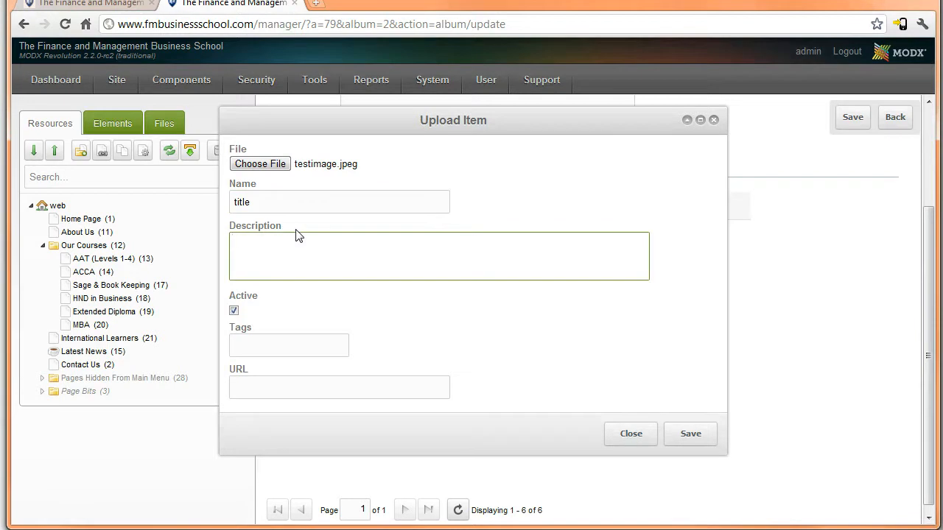
{"action": "type", "text": "subtitle"}
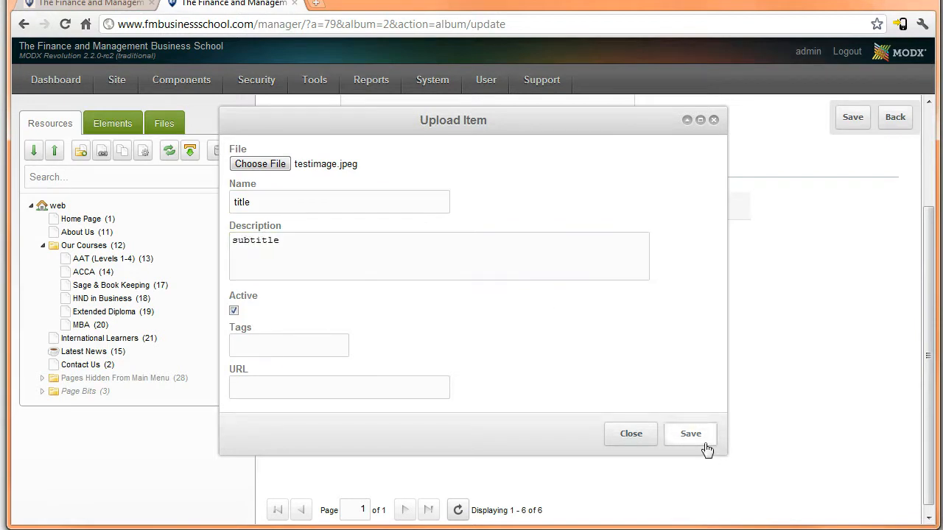
{"action": "left_click", "coordinate": [704, 436]}
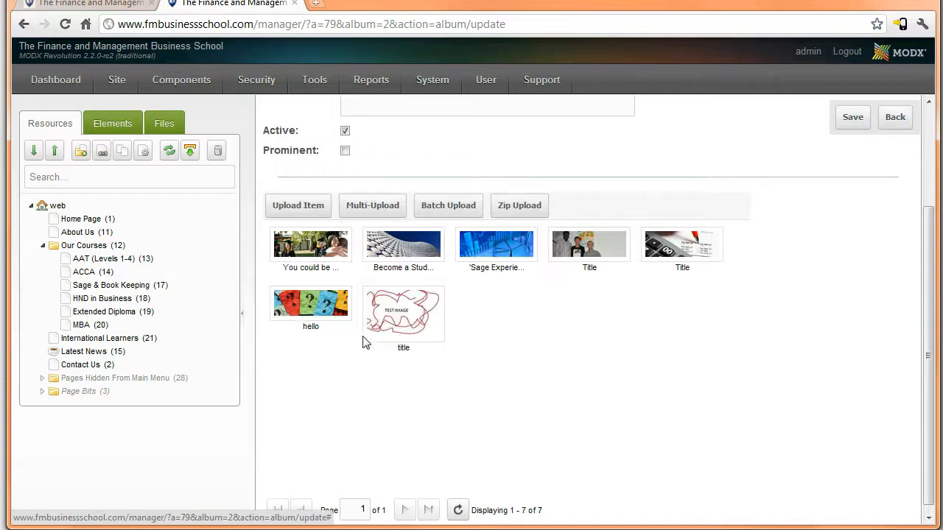
Step: Move the test image to the first position, save the album, and reload the live home page
{"action": "left_click_drag", "start_coordinate": [435, 328], "coordinate": [275, 306]}
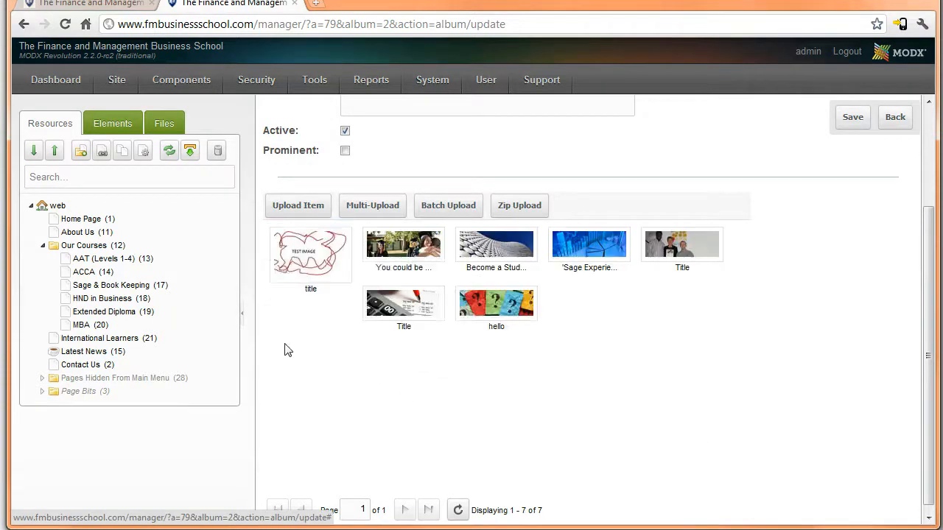
{"action": "left_click", "coordinate": [853, 119]}
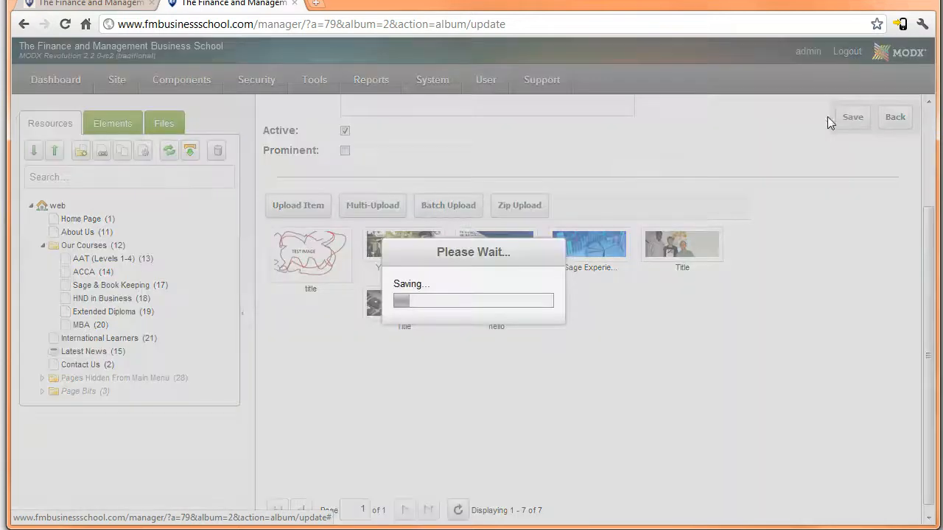
{"action": "left_click", "coordinate": [92, 4]}
{"action": "key", "text": "F5"}
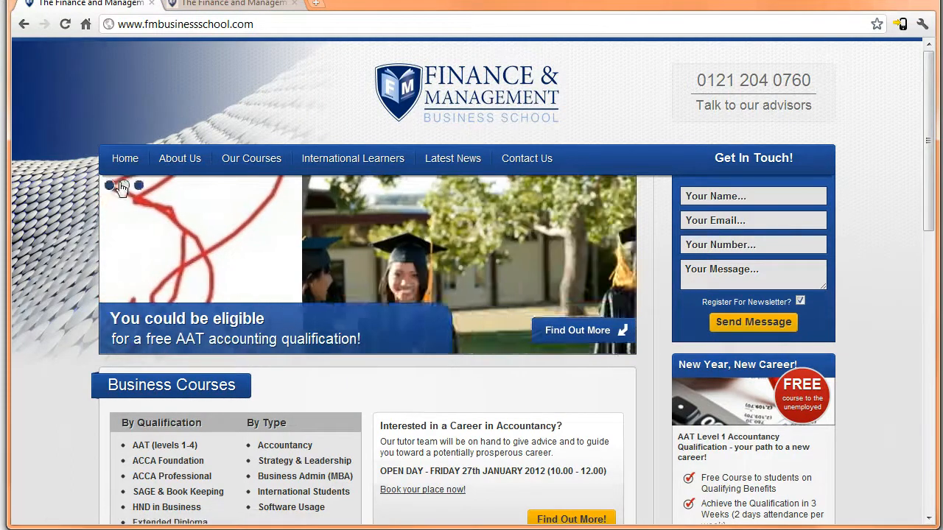
Step: Uncover the desktop to view the original testimage.jpeg, and show the first rotator banner on the live home page for comparison
{"action": "left_click_drag", "start_coordinate": [24, 175], "coordinate": [314, 175]}
{"action": "left_click", "coordinate": [81, 440]}
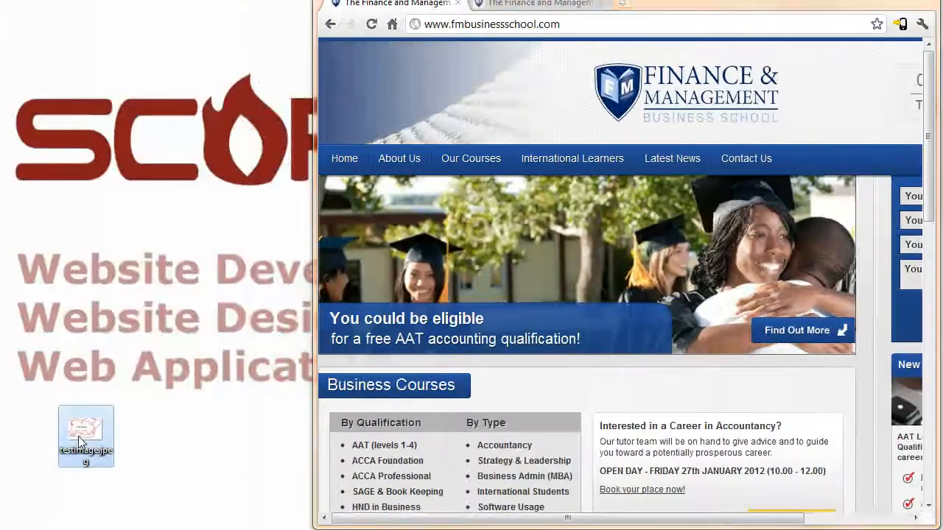
{"action": "double_click", "coordinate": [81, 441]}
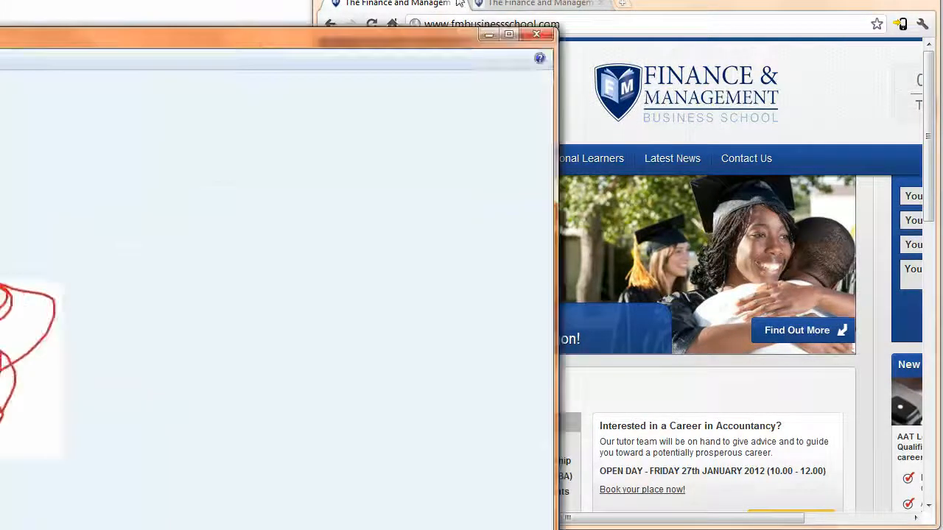
{"action": "key", "text": "alt+F4"}
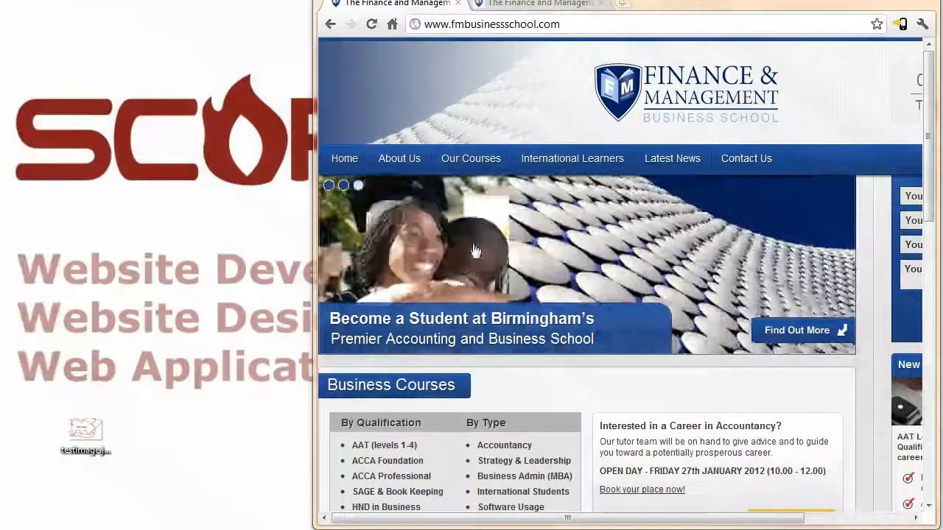
{"action": "left_click", "coordinate": [309, 209]}
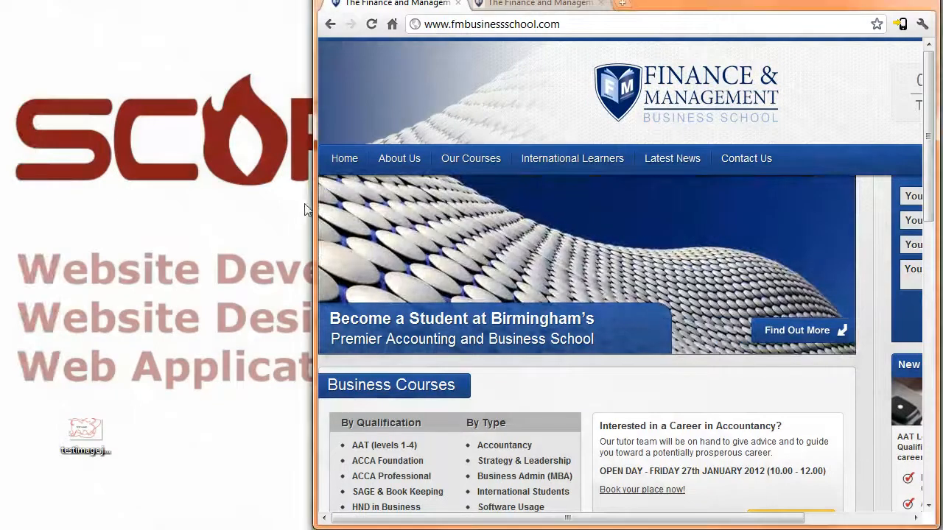
{"action": "left_click", "coordinate": [329, 186]}
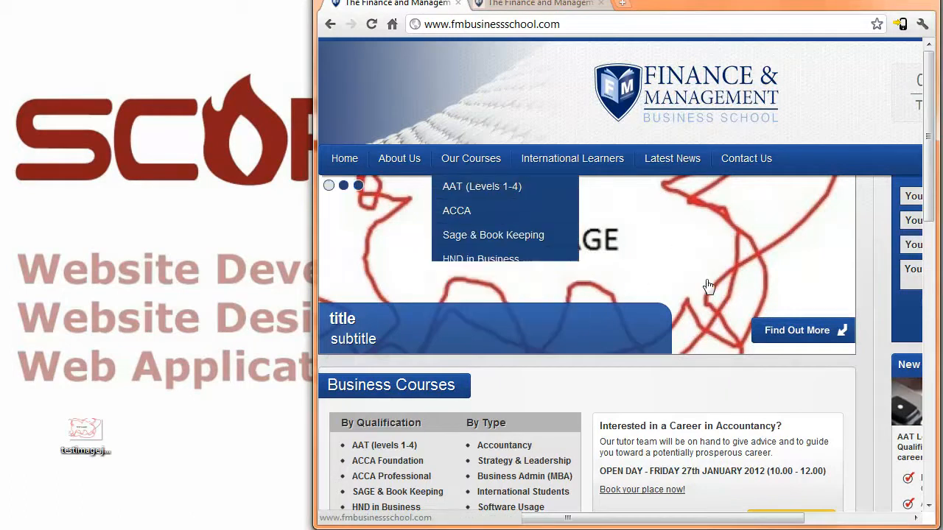
Step: Delete the test image from the Home Page Rotator album in the manager
{"action": "left_click", "coordinate": [509, 5]}
{"action": "right_click", "coordinate": [604, 253]}
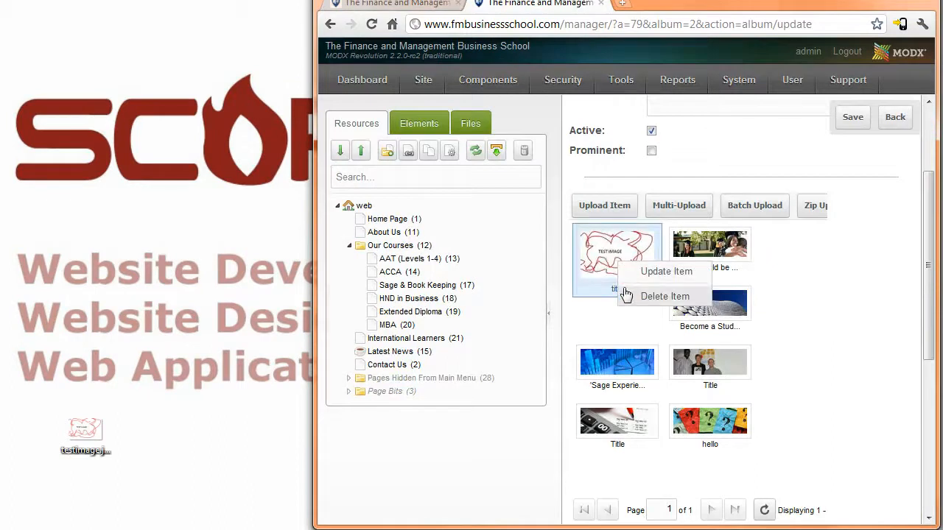
{"action": "left_click", "coordinate": [625, 294]}
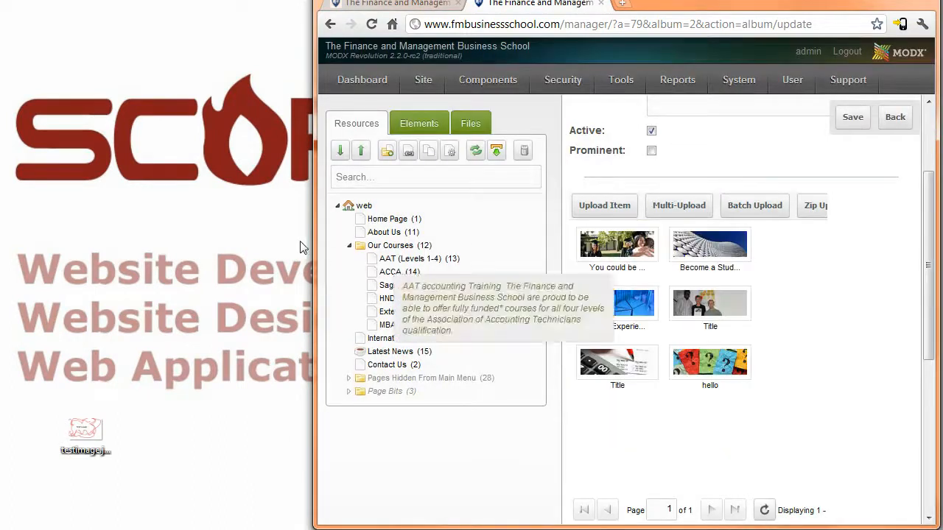
Step: Widen the browser window, reload the live home page, and step through the rotator's banners
{"action": "left_click_drag", "start_coordinate": [314, 246], "coordinate": [76, 246]}
{"action": "left_click", "coordinate": [154, 3]}
{"action": "left_click", "coordinate": [221, 24]}
{"action": "key", "text": "Return"}
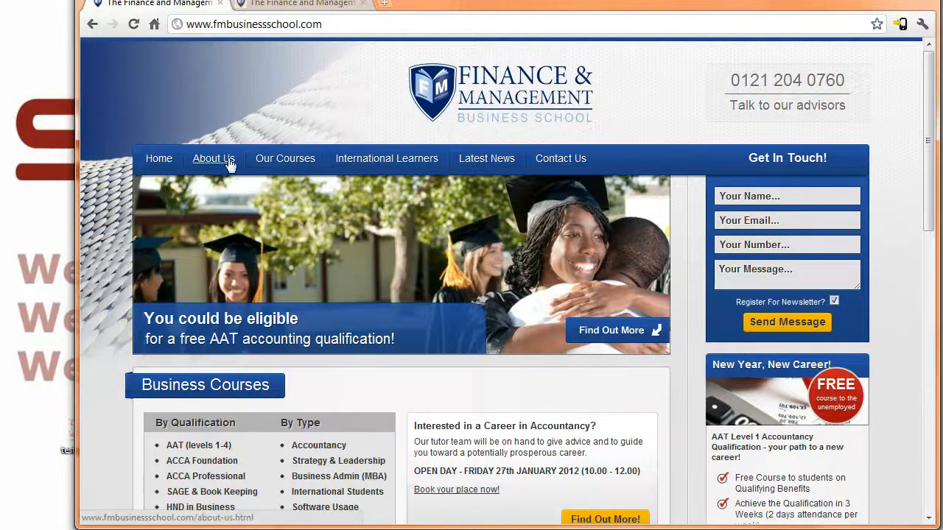
{"action": "left_click", "coordinate": [159, 187]}
{"action": "left_click", "coordinate": [171, 186]}
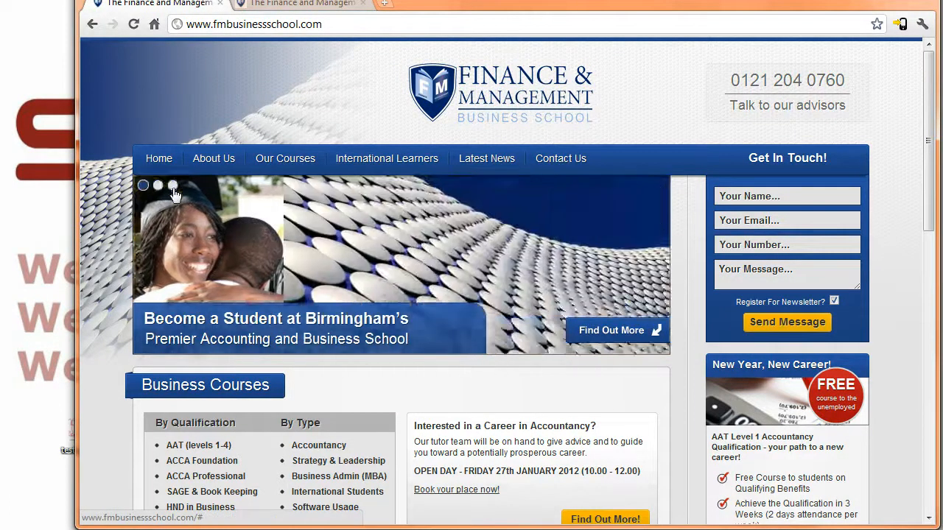
{"action": "left_click", "coordinate": [143, 187]}
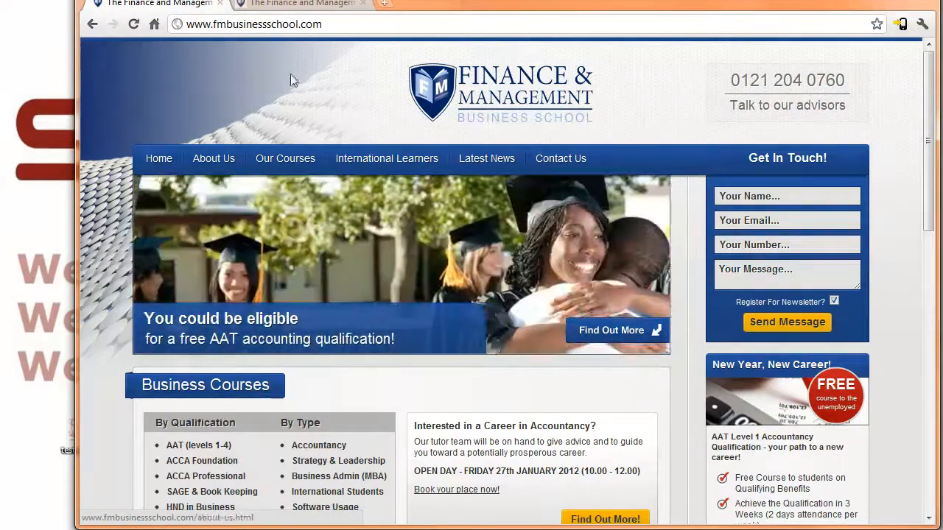
Step: Look at the remaining album images, and open the AAT (Levels 1-4) course page on the live site
{"action": "left_click", "coordinate": [302, 5]}
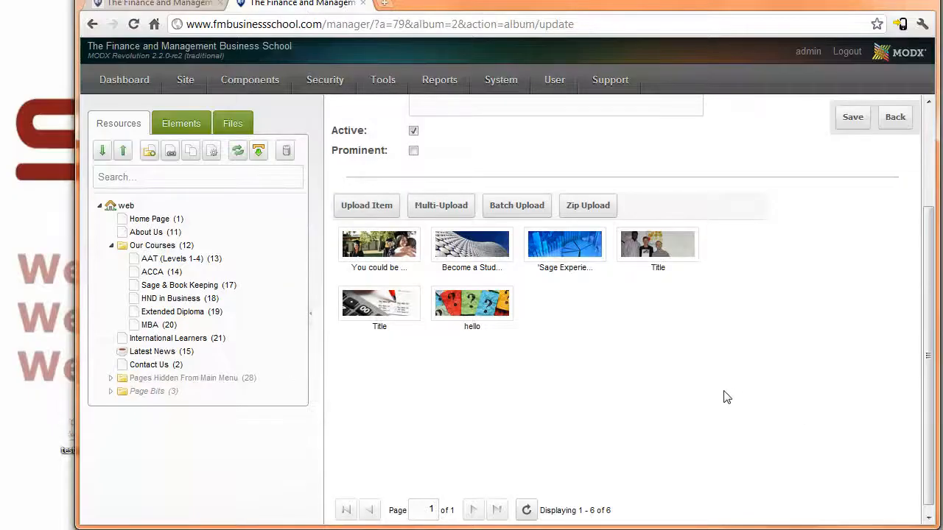
{"action": "left_click", "coordinate": [182, 6]}
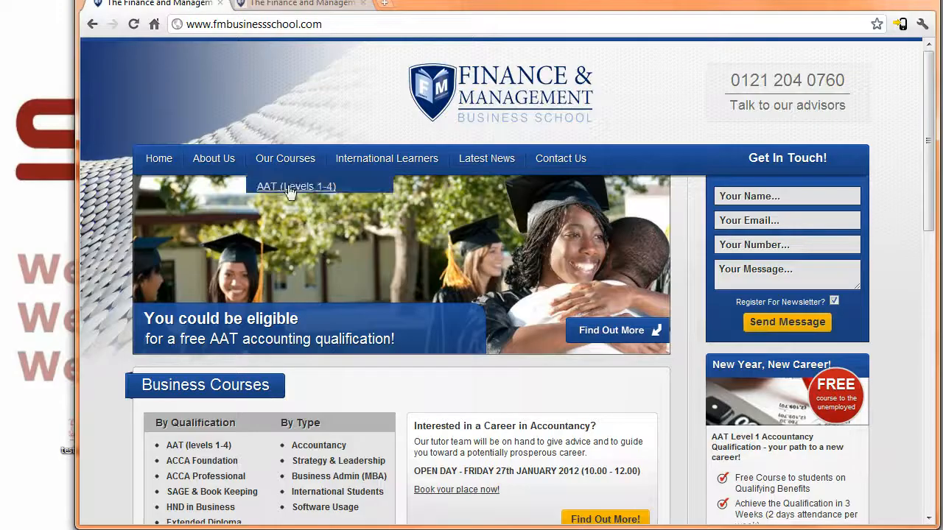
{"action": "left_click", "coordinate": [497, 235]}
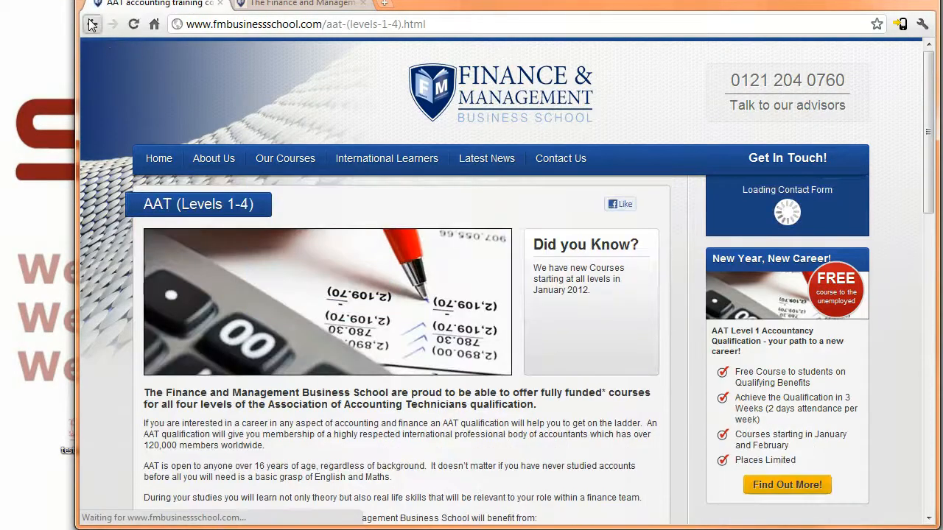
Step: Return the live site to the home page, and examine the URL setting of the album's "You could be eligible" rotator image
{"action": "left_click", "coordinate": [91, 24]}
{"action": "left_click", "coordinate": [302, 4]}
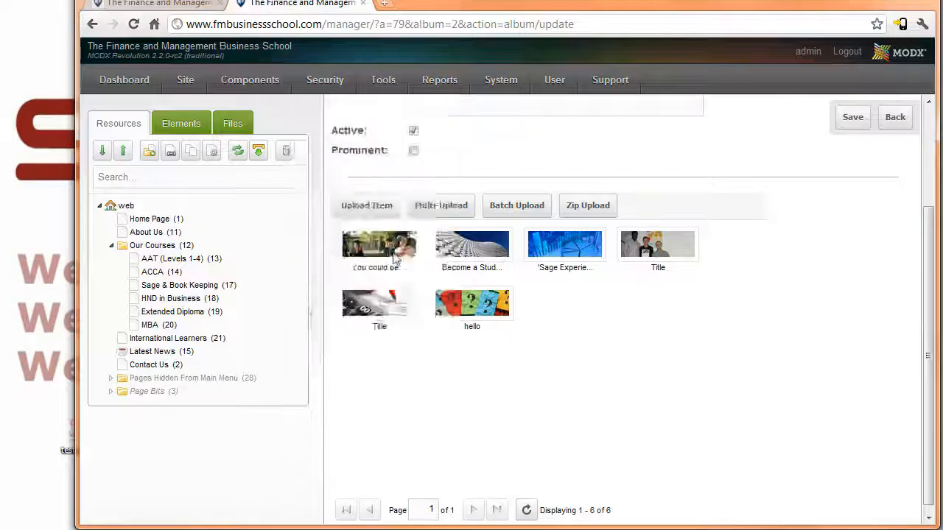
{"action": "left_click", "coordinate": [398, 254]}
{"action": "left_click", "coordinate": [432, 263]}
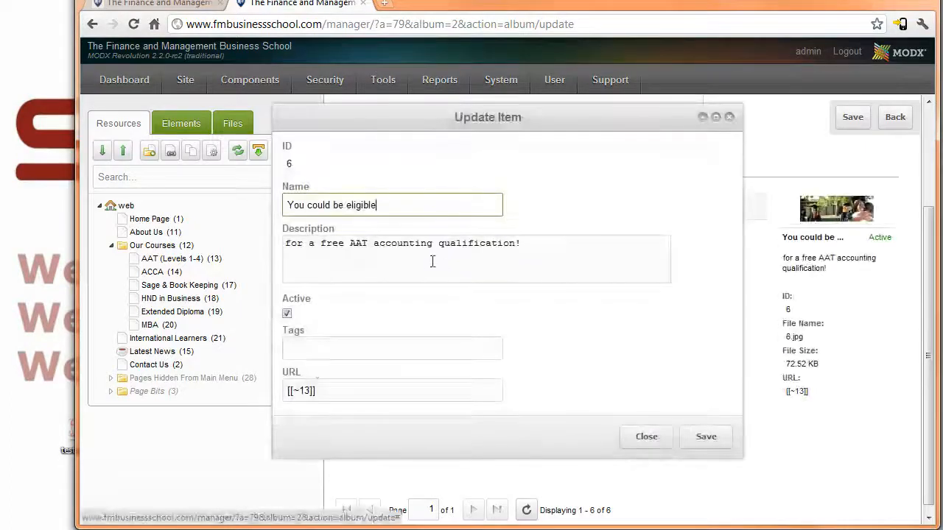
{"action": "triple_click", "coordinate": [317, 391]}
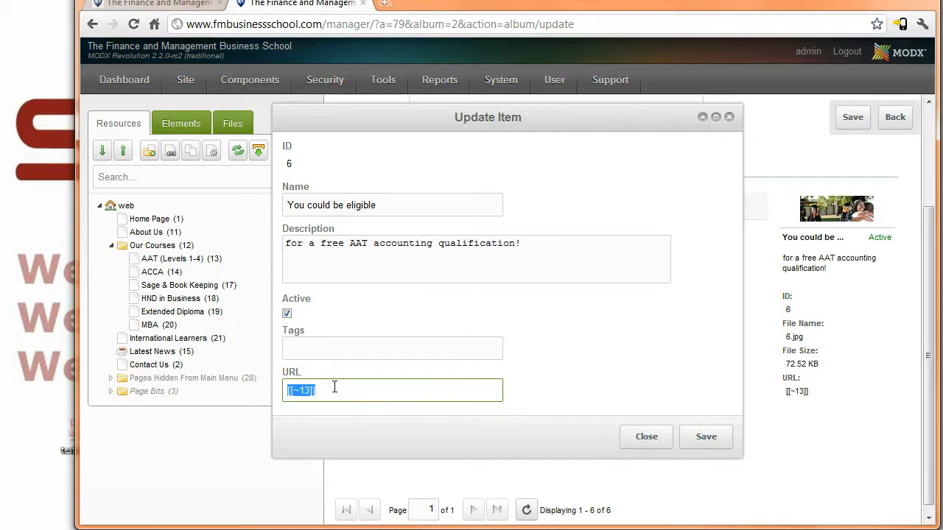
{"action": "left_click", "coordinate": [308, 390]}
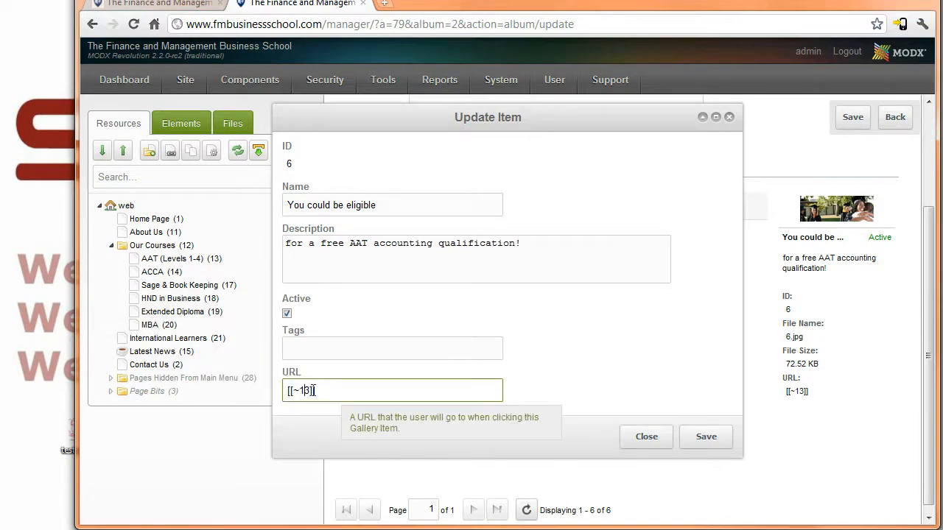
{"action": "left_click_drag", "start_coordinate": [310, 390], "coordinate": [306, 390]}
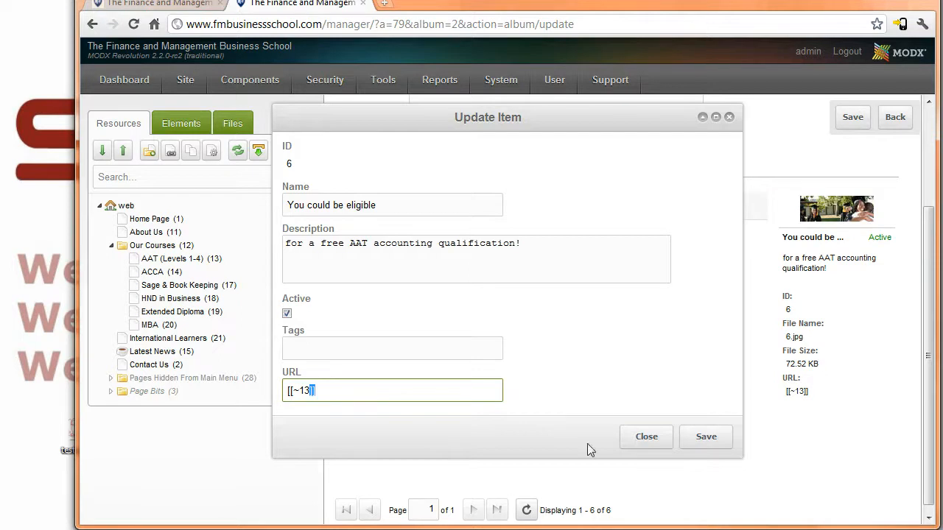
{"action": "left_click", "coordinate": [662, 436]}
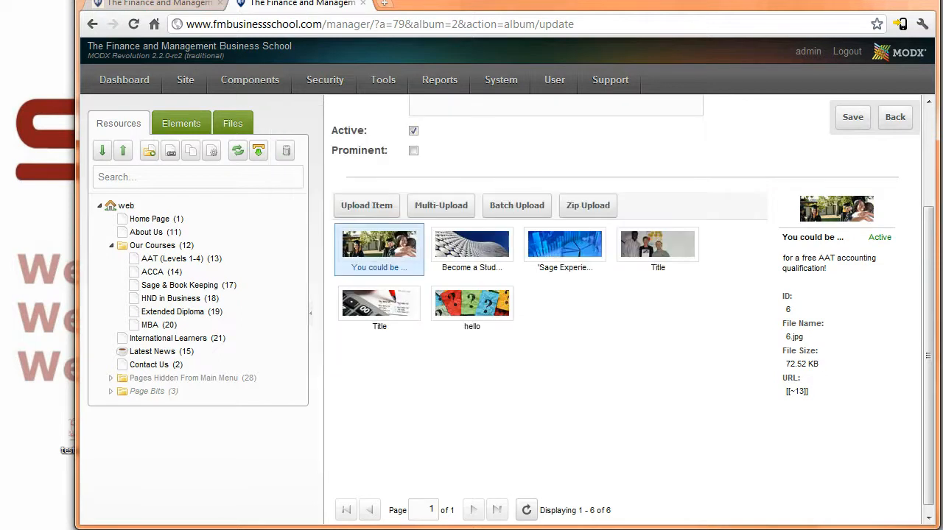
Step: Widen the browser window, and examine the live home page's "New Year, New Career!" panel and the three boxes under Business Courses
{"action": "left_click_drag", "start_coordinate": [77, 297], "coordinate": [7, 298]}
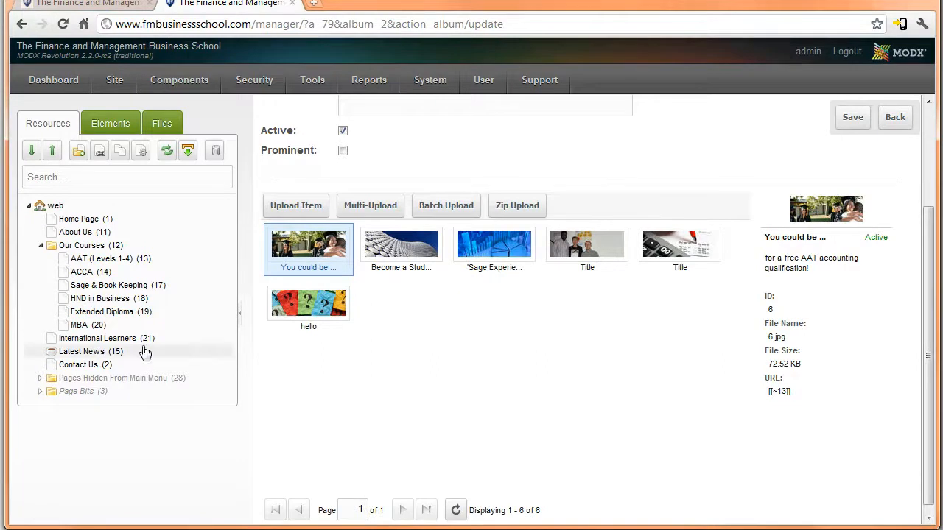
{"action": "left_click", "coordinate": [71, 4]}
{"action": "scroll", "coordinate": [766, 324], "scroll_direction": "down", "scroll_amount": 3}
{"action": "scroll", "coordinate": [776, 341], "scroll_direction": "down", "scroll_amount": 1}
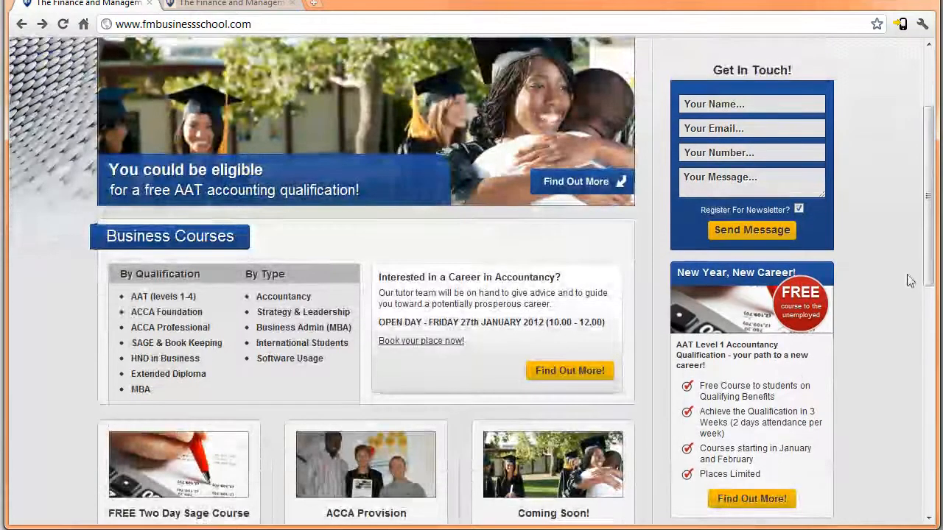
{"action": "scroll", "coordinate": [809, 360], "scroll_direction": "down", "scroll_amount": 2}
{"action": "left_click_drag", "start_coordinate": [774, 434], "coordinate": [930, 390]}
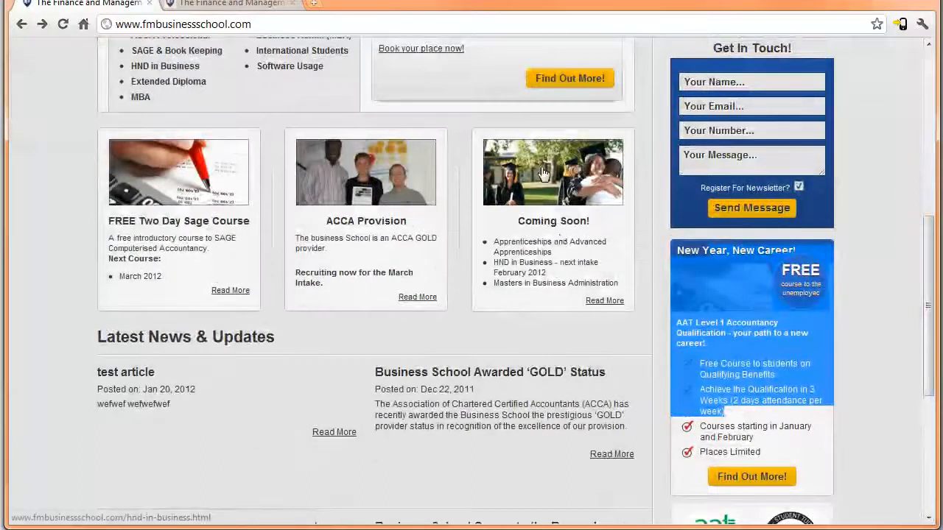
{"action": "scroll", "coordinate": [206, 190], "scroll_direction": "up", "scroll_amount": 3}
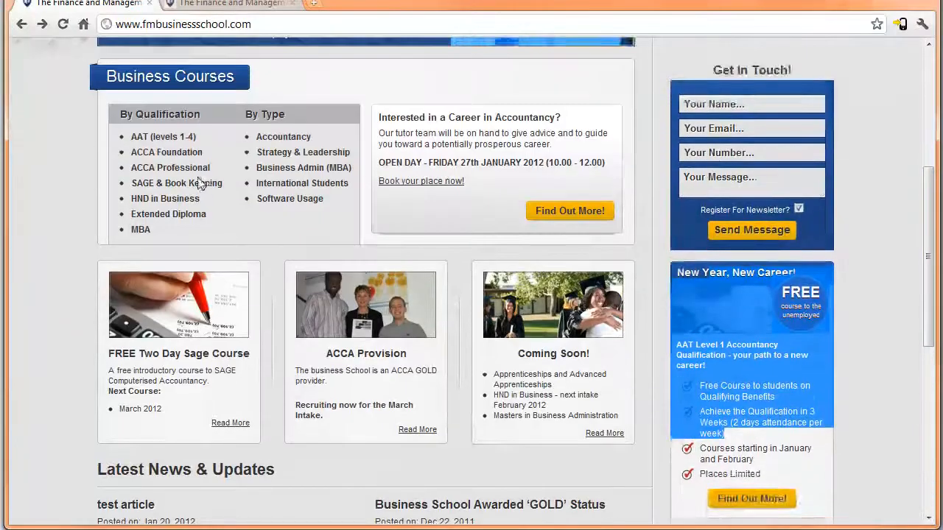
Step: Expand Page Bits and Pages Hidden From Main Menu in the manager's resource tree, and collapse the hidden pages folder again
{"action": "left_click", "coordinate": [196, 6]}
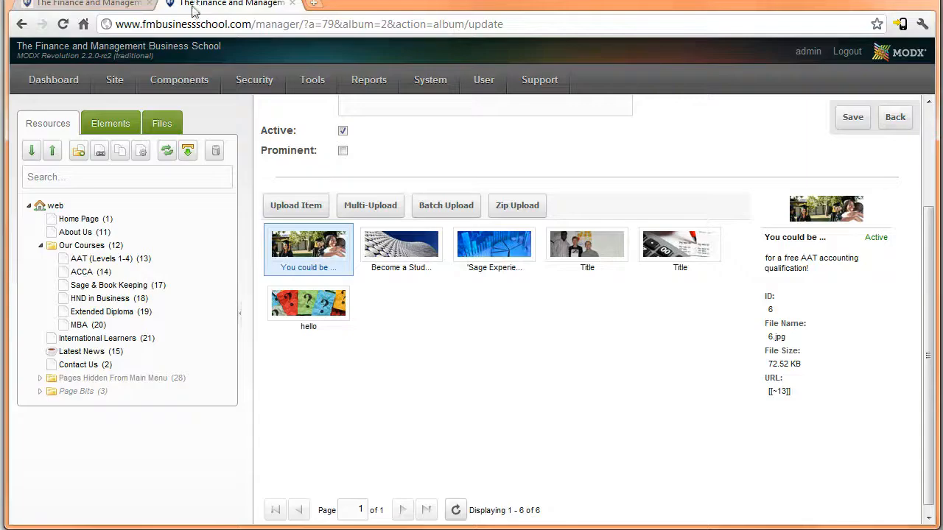
{"action": "left_click", "coordinate": [40, 391]}
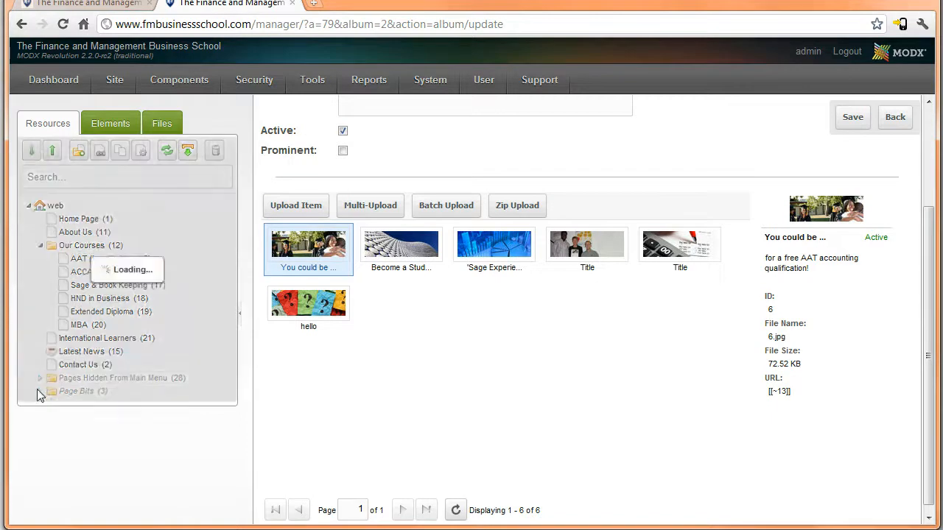
{"action": "left_click", "coordinate": [41, 378]}
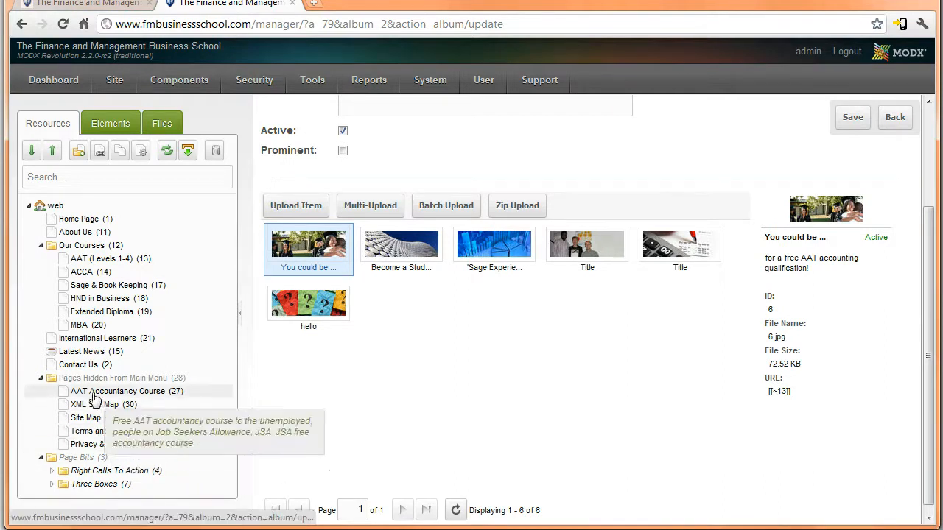
{"action": "left_click", "coordinate": [40, 378]}
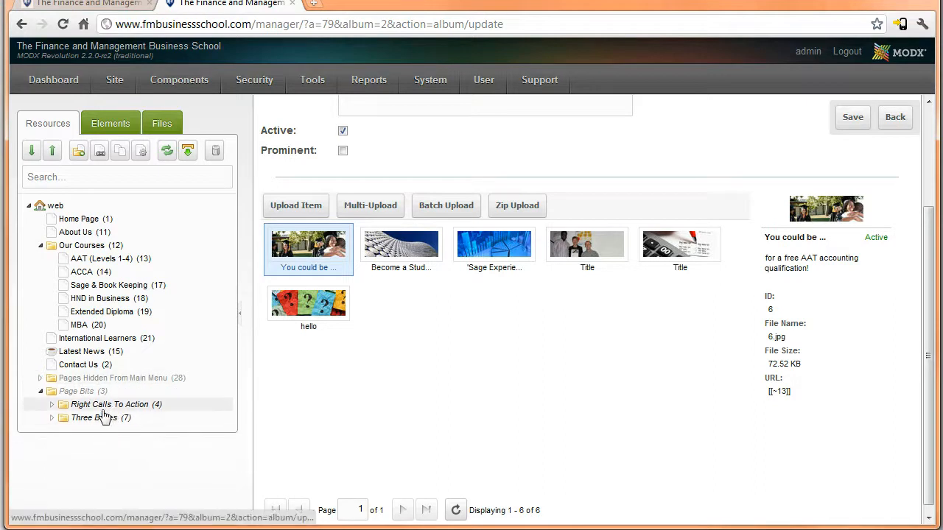
Step: Check the live home page, expand Right Calls To Action in the manager, and open the General Right CTA document at its content
{"action": "left_click", "coordinate": [117, 6]}
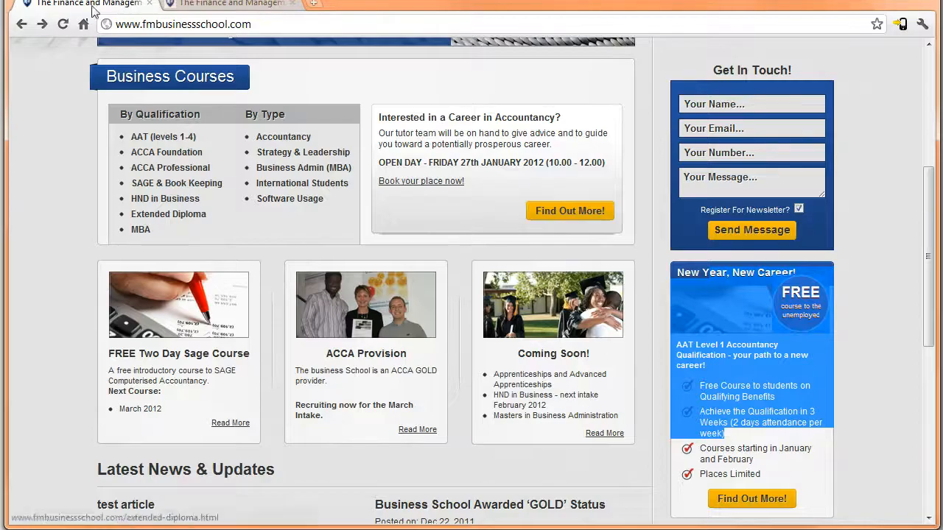
{"action": "left_click", "coordinate": [221, 4]}
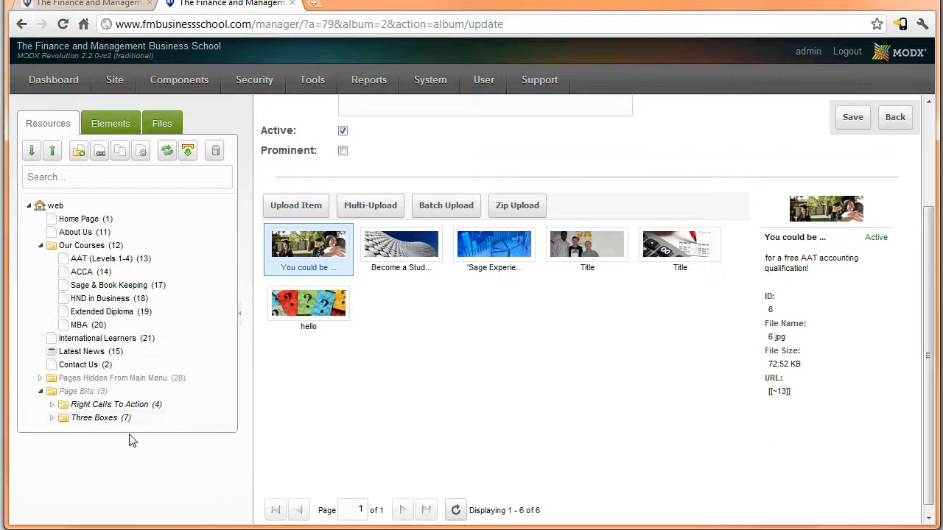
{"action": "left_click", "coordinate": [52, 404]}
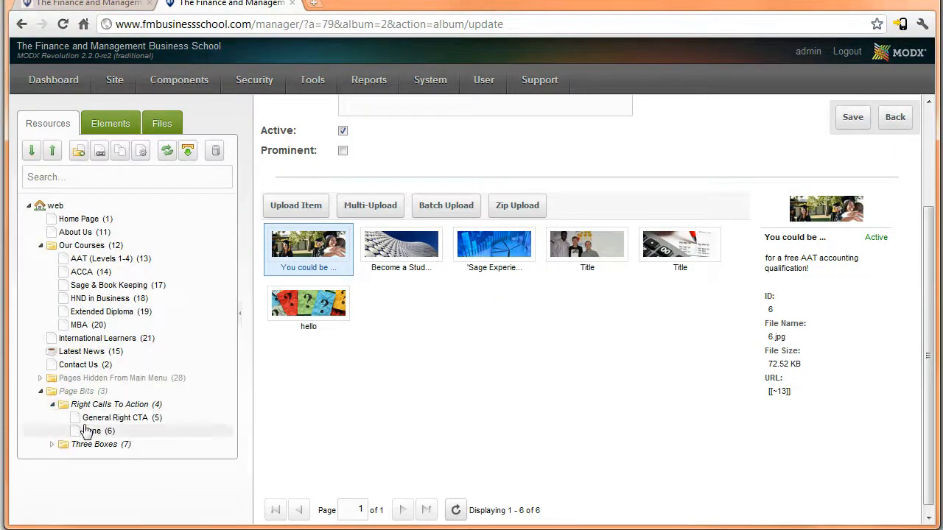
{"action": "left_click", "coordinate": [127, 420]}
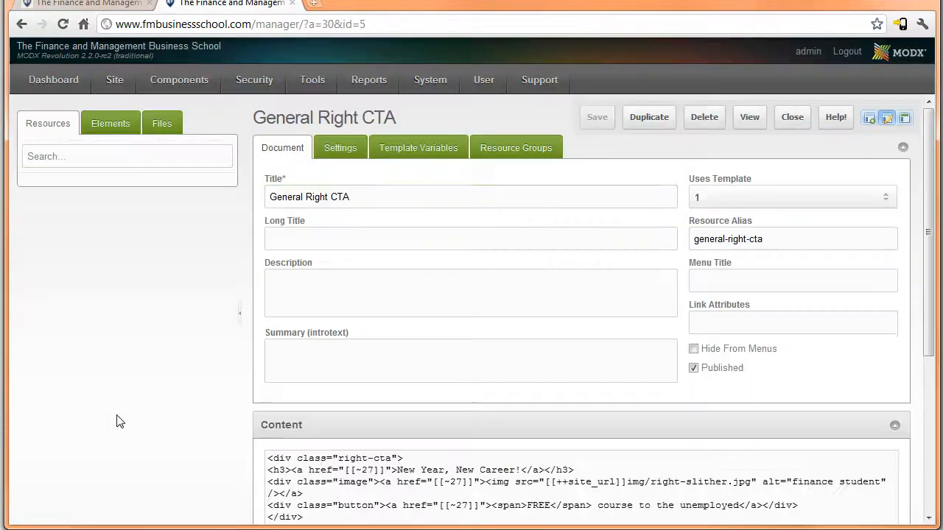
{"action": "left_click", "coordinate": [490, 518]}
{"action": "scroll", "coordinate": [486, 515], "scroll_direction": "down", "scroll_amount": 3}
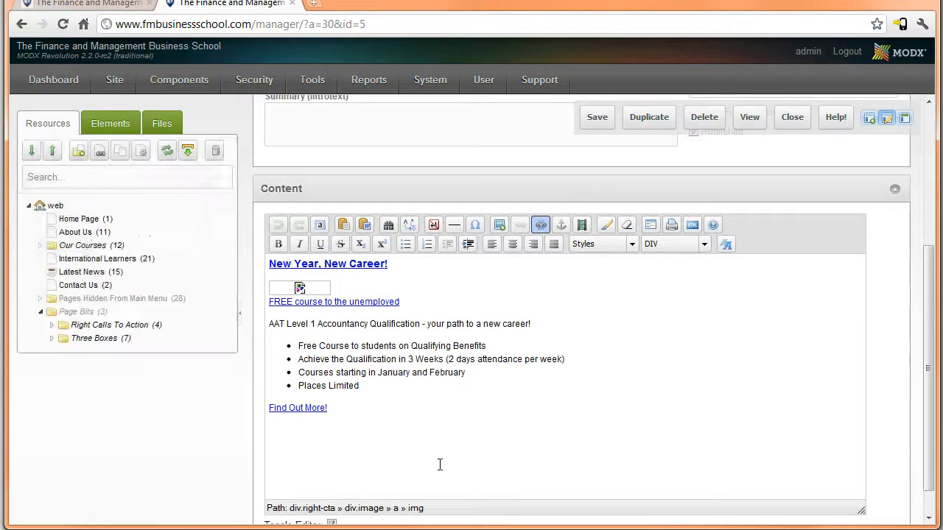
Step: Compare the General Right CTA content, from heading to bullet list, with the "New Year, New Career!" panel on the live home page
{"action": "left_click_drag", "start_coordinate": [398, 404], "coordinate": [297, 265]}
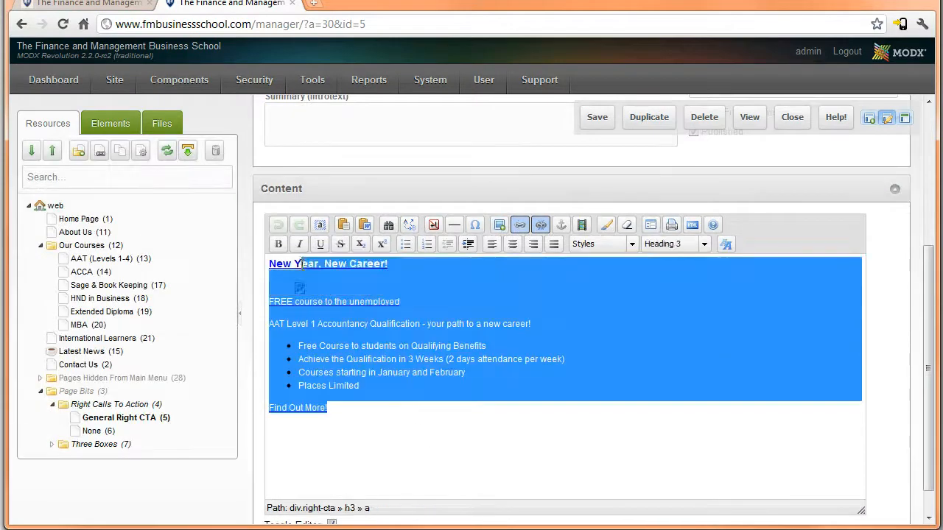
{"action": "left_click", "coordinate": [412, 396]}
{"action": "left_click", "coordinate": [128, 15]}
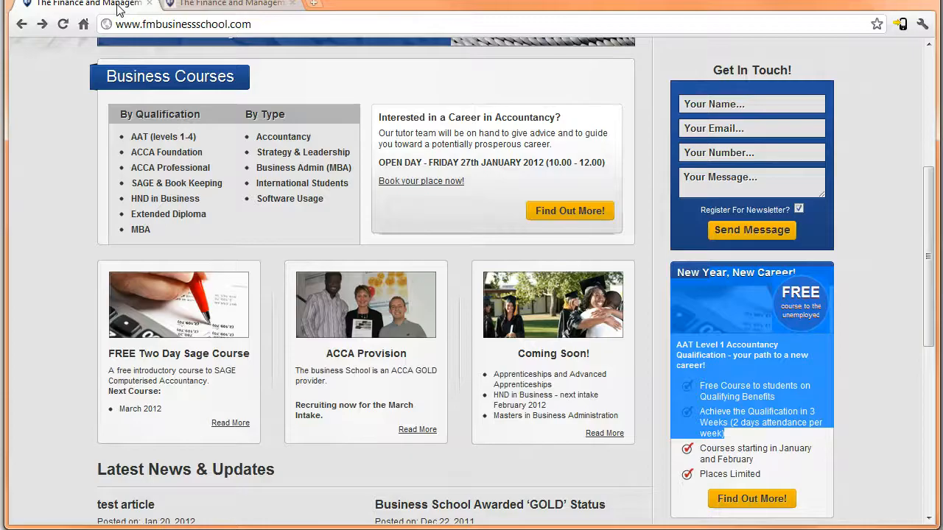
{"action": "left_click", "coordinate": [227, 4]}
{"action": "left_click_drag", "start_coordinate": [447, 372], "coordinate": [398, 358]}
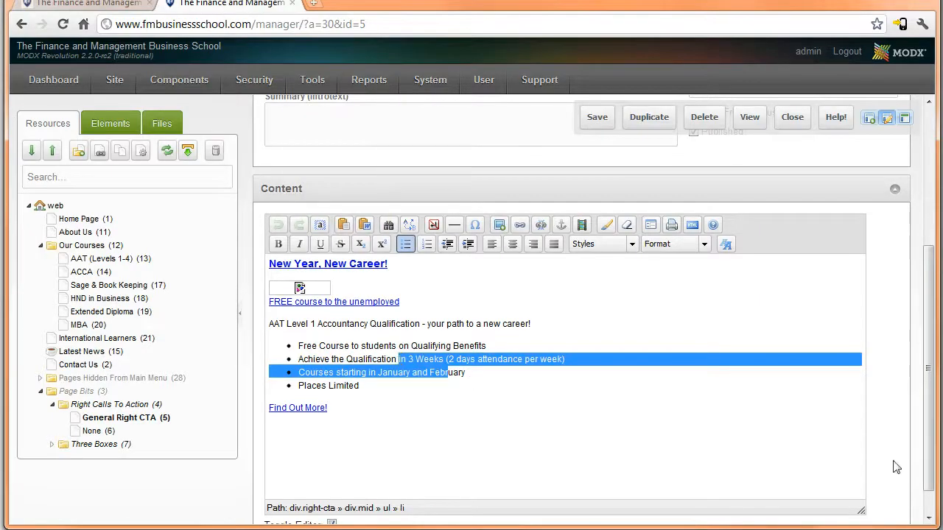
{"action": "left_click", "coordinate": [408, 402]}
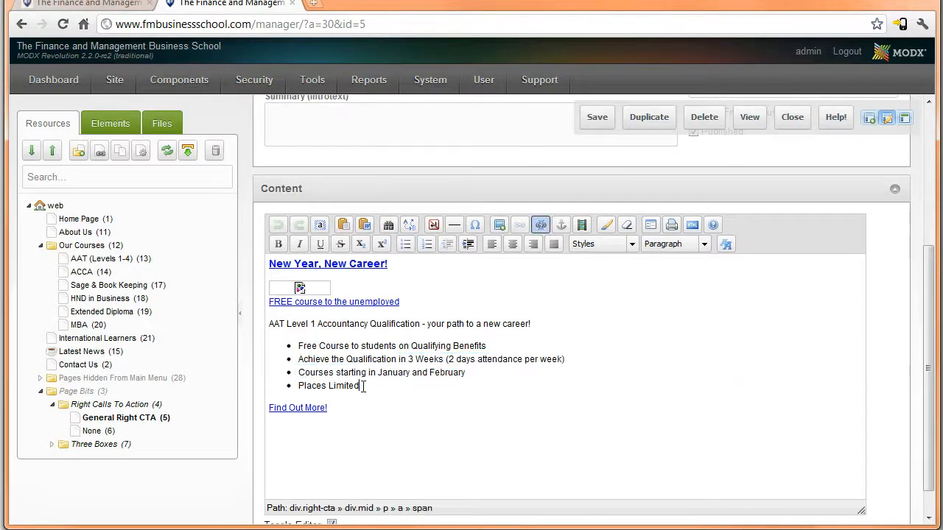
{"action": "left_click_drag", "start_coordinate": [363, 386], "coordinate": [326, 370]}
{"action": "left_click", "coordinate": [331, 346]}
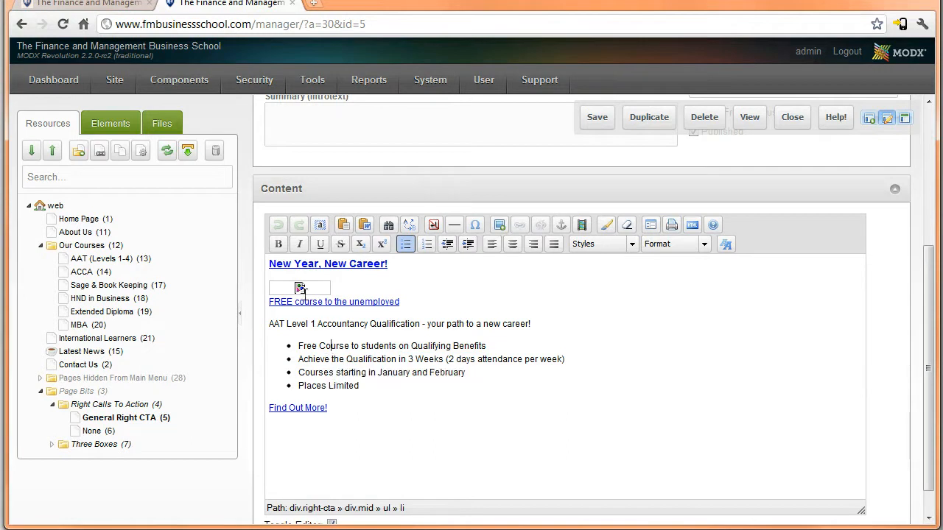
{"action": "left_click_drag", "start_coordinate": [357, 324], "coordinate": [329, 322]}
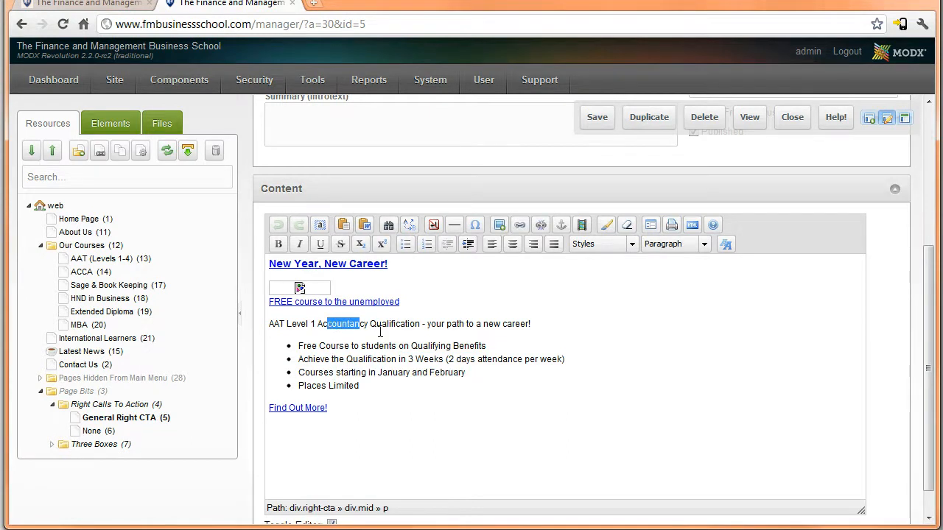
{"action": "left_click", "coordinate": [123, 8]}
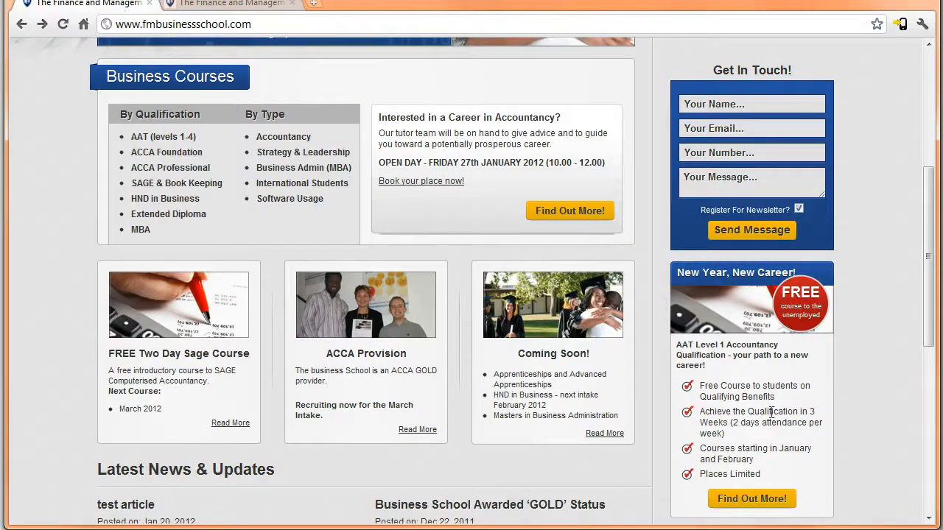
{"action": "left_click", "coordinate": [238, 6]}
{"action": "left_click_drag", "start_coordinate": [369, 391], "coordinate": [294, 386]}
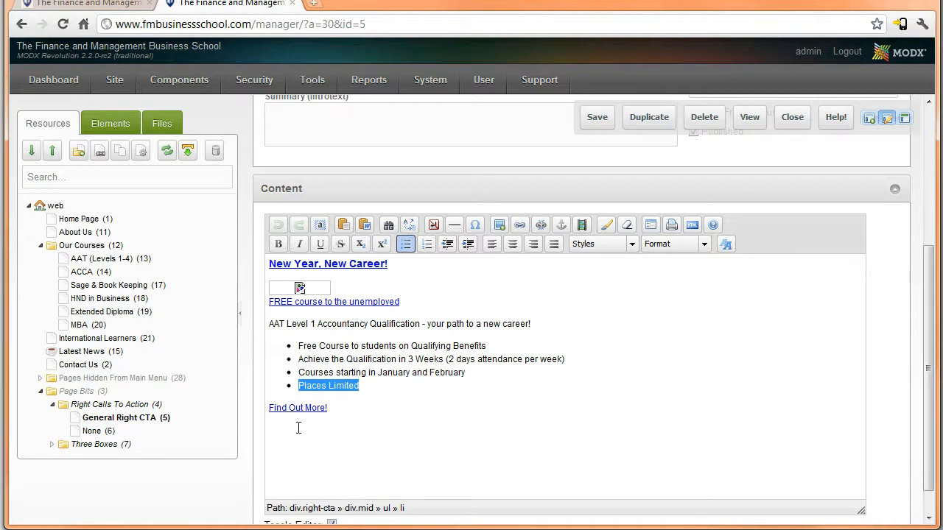
Step: Expand the Three Boxes folder, open document 003, and look through its HTML content
{"action": "left_click", "coordinate": [52, 446]}
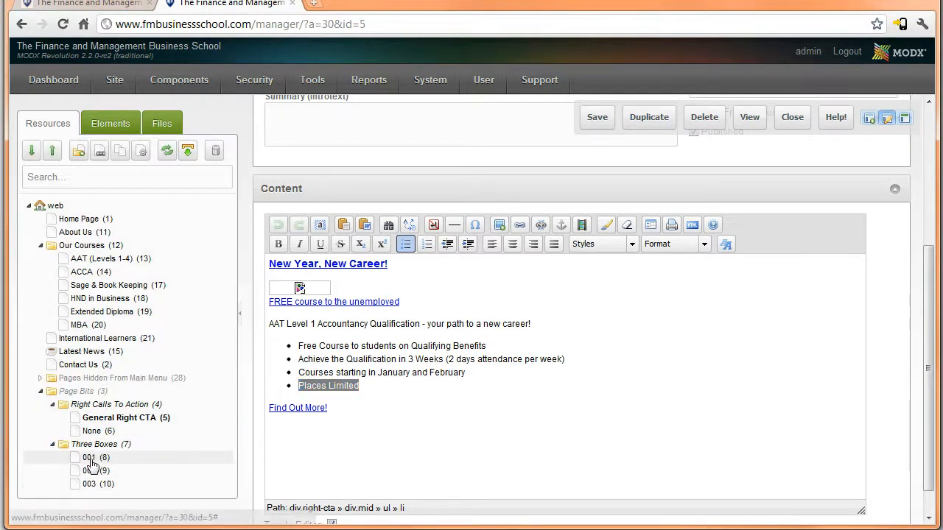
{"action": "left_click", "coordinate": [90, 483]}
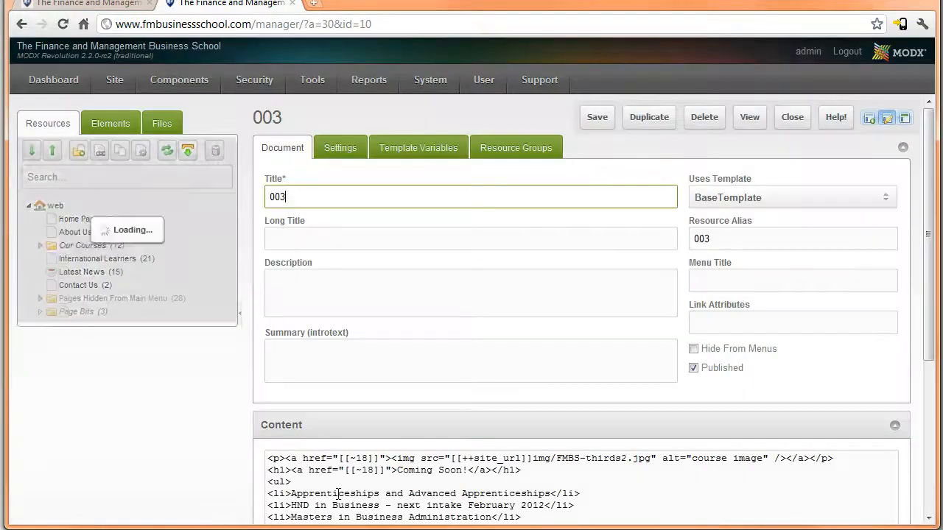
{"action": "scroll", "coordinate": [374, 455], "scroll_direction": "down", "scroll_amount": 3}
{"action": "scroll", "coordinate": [375, 456], "scroll_direction": "down", "scroll_amount": 2}
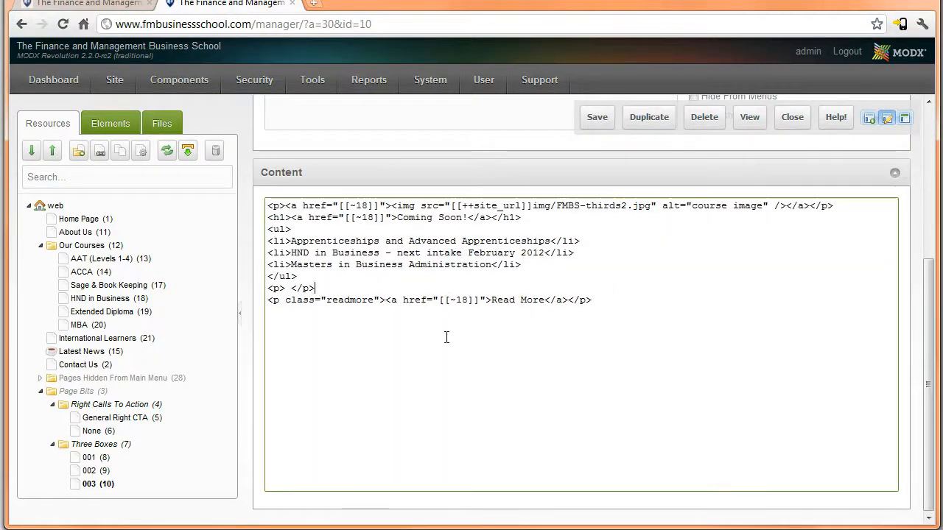
{"action": "scroll", "coordinate": [446, 317], "scroll_direction": "up", "scroll_amount": 5}
Step: Reopen document 003 and examine its HTML content, collapsing and re-expanding the Content section
{"action": "left_click", "coordinate": [95, 484]}
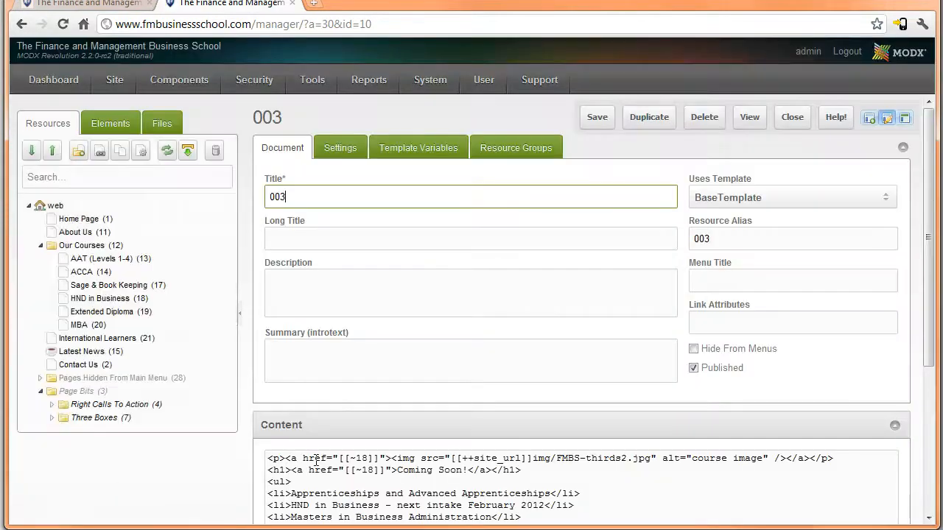
{"action": "scroll", "coordinate": [316, 460], "scroll_direction": "down", "scroll_amount": 3}
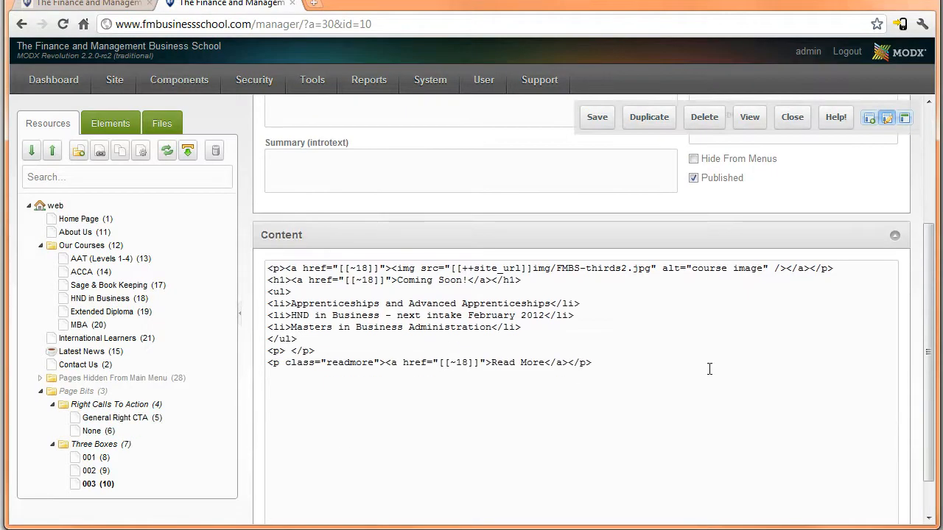
{"action": "left_click", "coordinate": [709, 369]}
{"action": "key", "text": "ctrl+a"}
{"action": "left_click", "coordinate": [547, 391]}
{"action": "scroll", "coordinate": [530, 414], "scroll_direction": "down", "scroll_amount": 1}
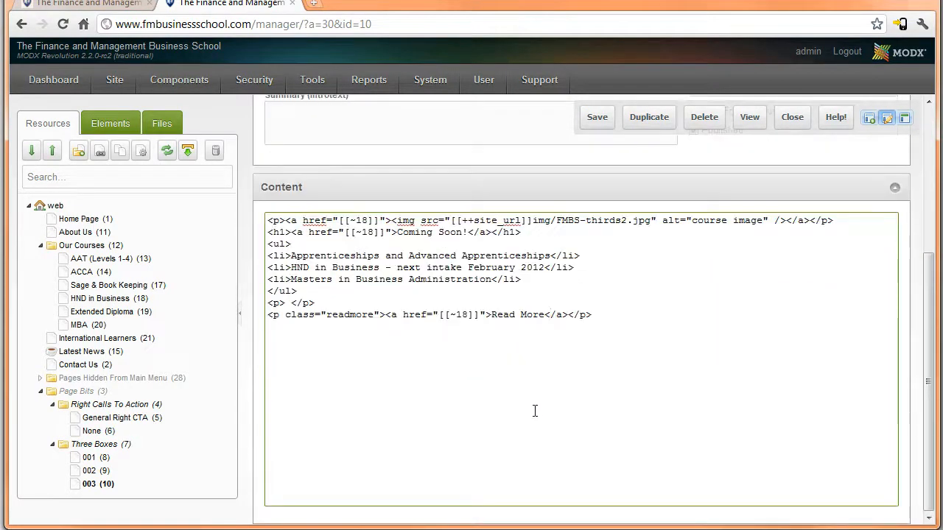
{"action": "left_click", "coordinate": [894, 188]}
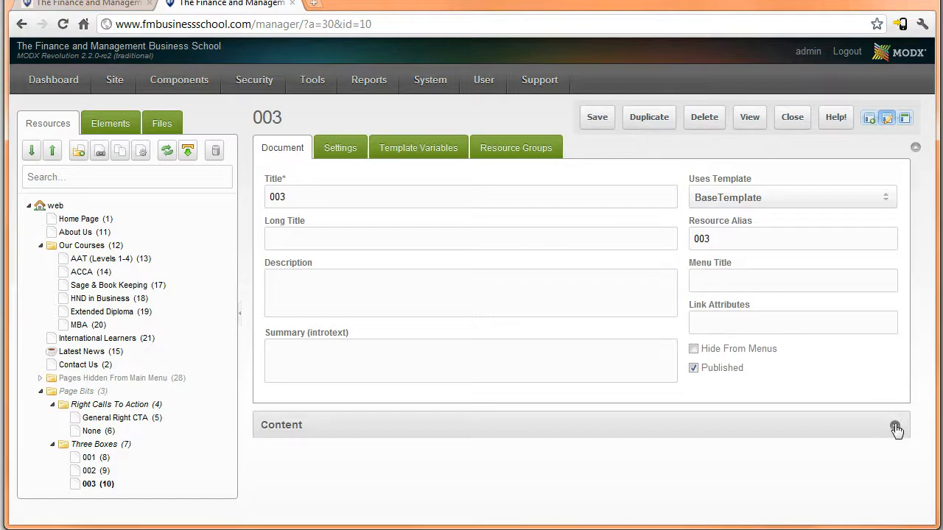
{"action": "left_click", "coordinate": [894, 425]}
{"action": "scroll", "coordinate": [771, 442], "scroll_direction": "down", "scroll_amount": 3}
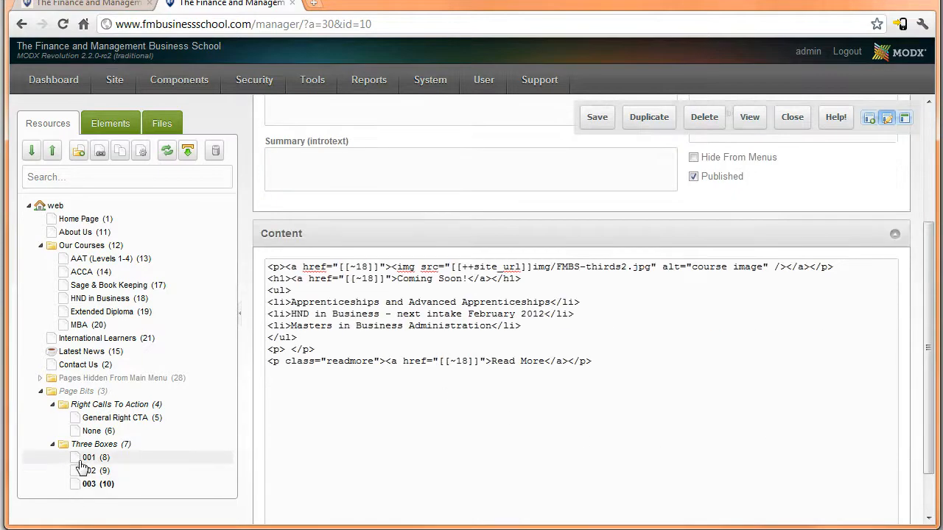
Step: Open document 001 in Three Boxes to view its HTML content, and reopen document 003
{"action": "left_click", "coordinate": [81, 461]}
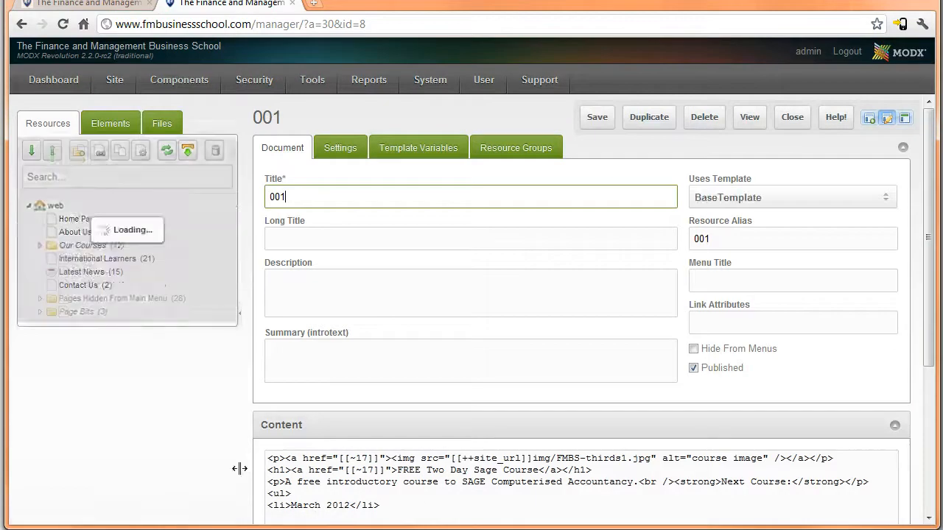
{"action": "scroll", "coordinate": [331, 475], "scroll_direction": "down", "scroll_amount": 2}
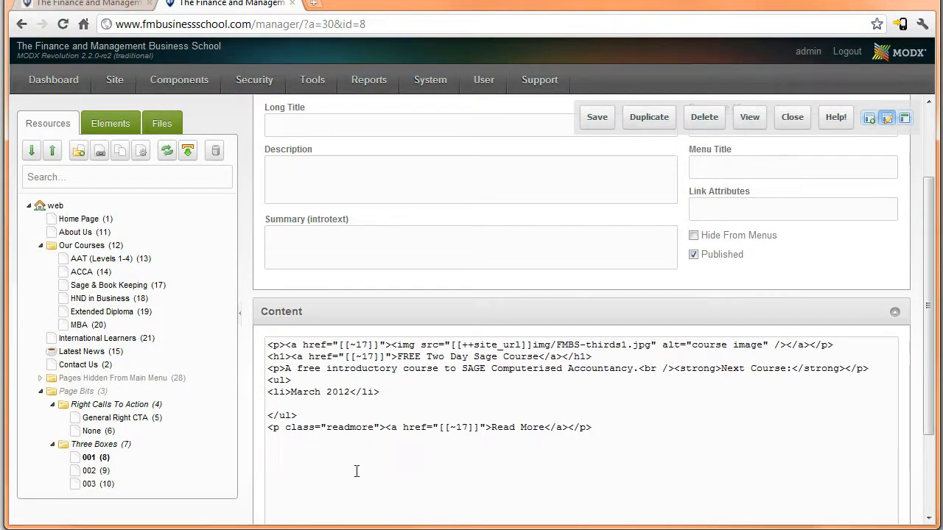
{"action": "left_click", "coordinate": [110, 418]}
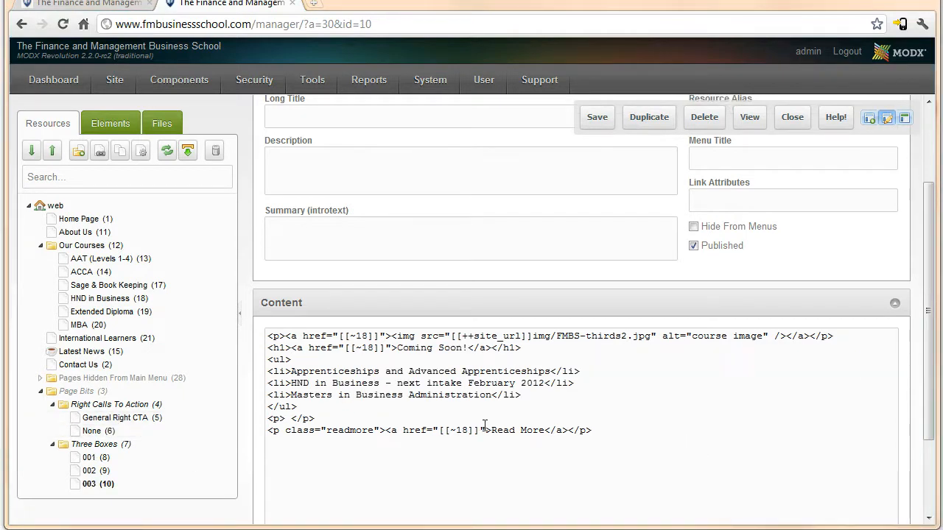
Step: Select the "Apprenticeships and Advanced Apprenticeships" list text in document 003, and place the cursor in the Read More link's [[~18]] tag
{"action": "left_click_drag", "start_coordinate": [292, 372], "coordinate": [318, 372]}
{"action": "left_click", "coordinate": [551, 380]}
{"action": "left_click", "coordinate": [549, 373]}
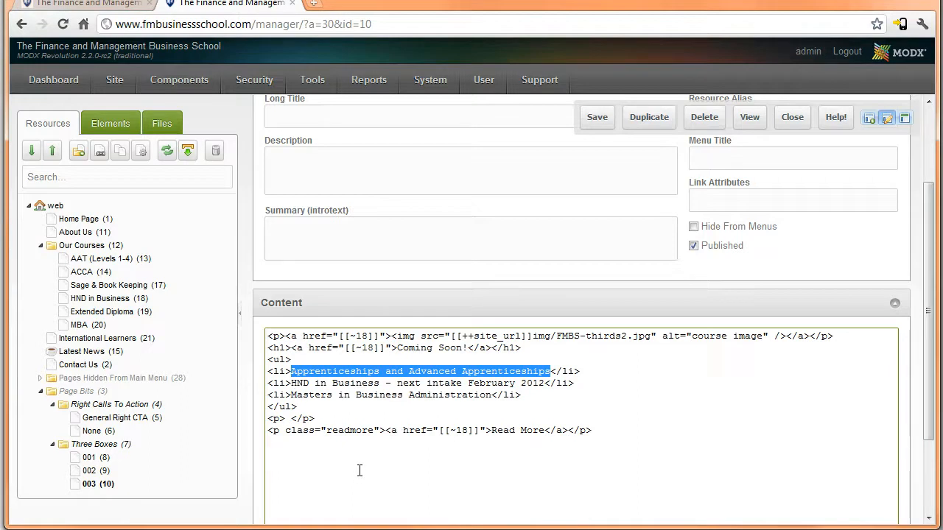
{"action": "left_click", "coordinate": [452, 441]}
{"action": "scroll", "coordinate": [391, 436], "scroll_direction": "down", "scroll_amount": 1}
{"action": "scroll", "coordinate": [446, 418], "scroll_direction": "up", "scroll_amount": 2}
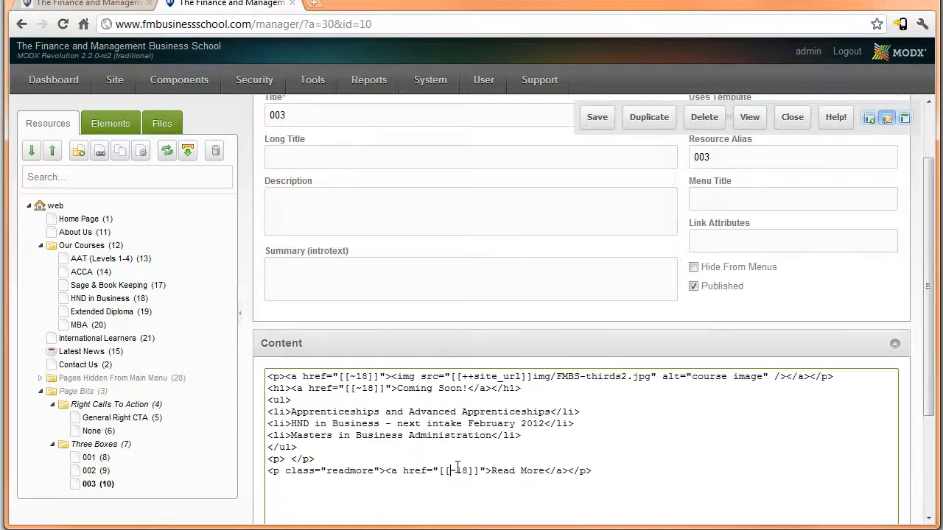
Step: Look over the live home page from the three boxes to the banner, footer and main navigation, and return to document 003 in the manager
{"action": "left_click", "coordinate": [98, 6]}
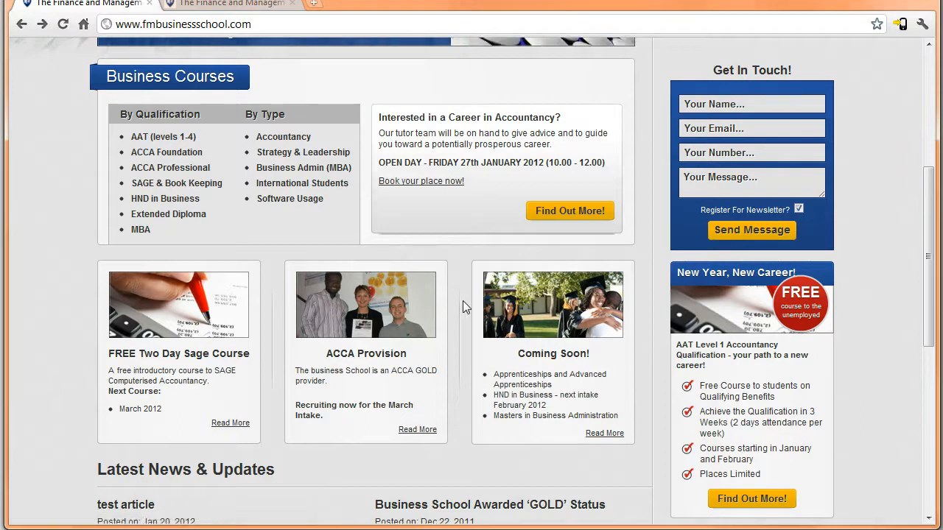
{"action": "scroll", "coordinate": [463, 300], "scroll_direction": "up", "scroll_amount": 1}
{"action": "scroll", "coordinate": [463, 299], "scroll_direction": "up", "scroll_amount": 3}
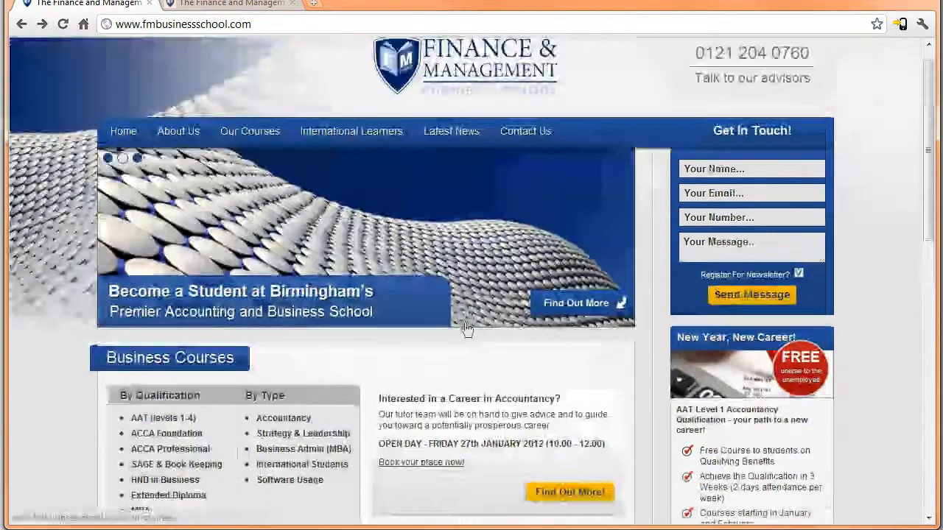
{"action": "scroll", "coordinate": [501, 349], "scroll_direction": "down", "scroll_amount": 2}
{"action": "scroll", "coordinate": [500, 348], "scroll_direction": "down", "scroll_amount": 6}
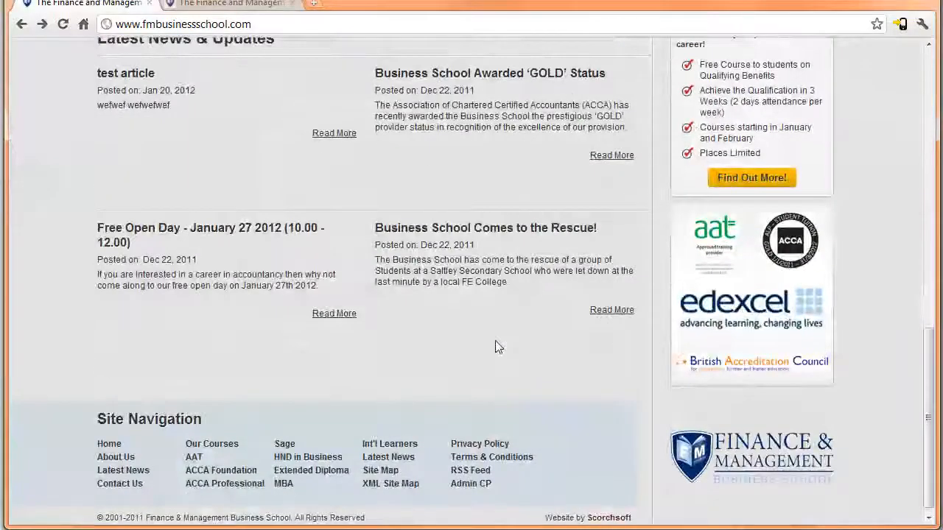
{"action": "scroll", "coordinate": [496, 347], "scroll_direction": "up", "scroll_amount": 8}
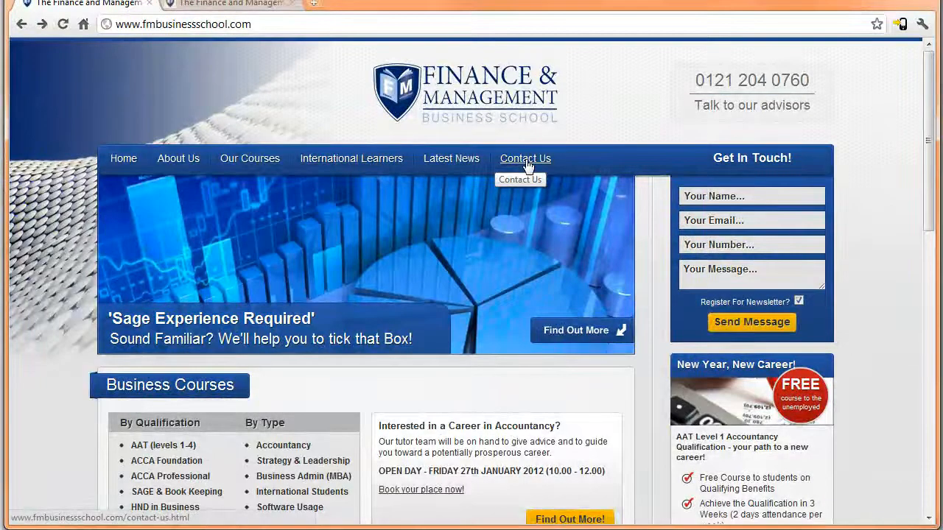
{"action": "left_click", "coordinate": [223, 6]}
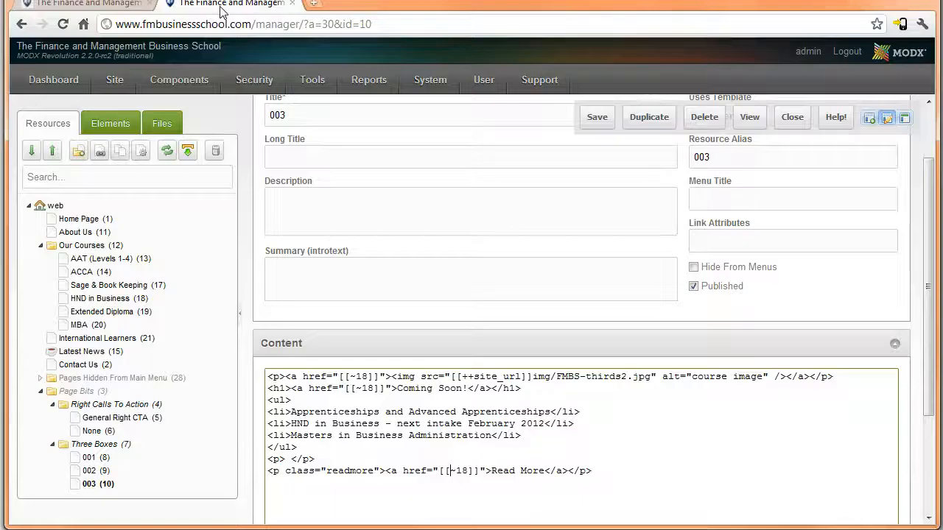